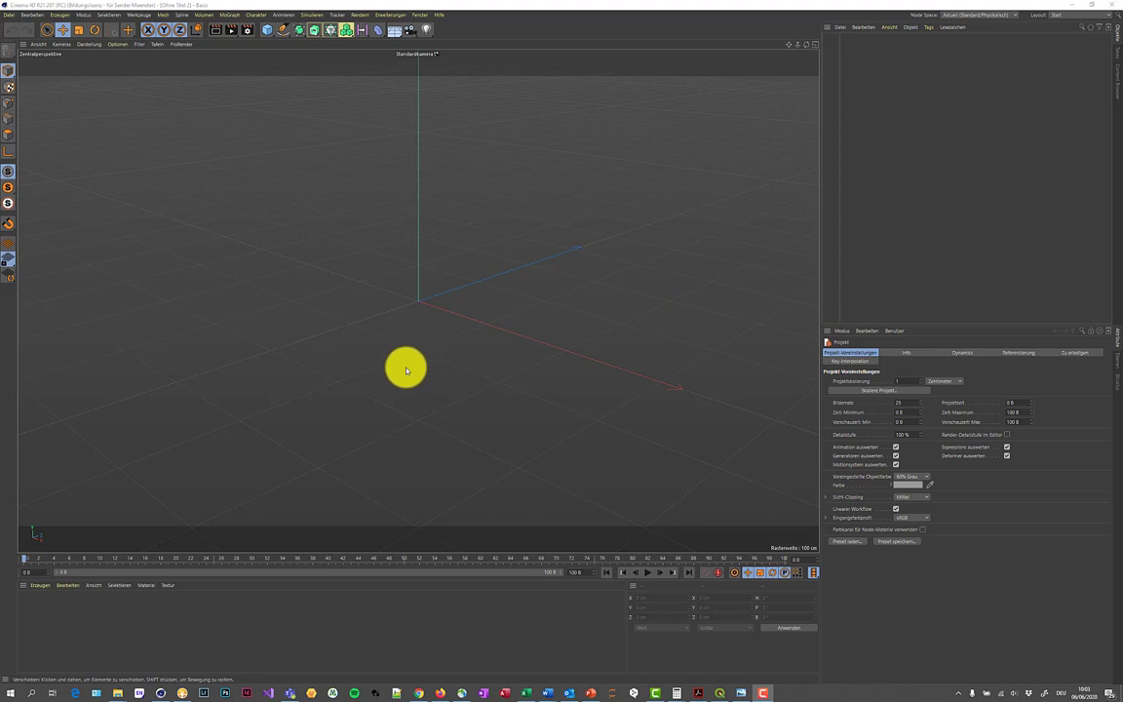
- Open thulb_export.dxf from Downloads, confirm reopening it, and accept the default DXF import settings
left_click(9, 15)
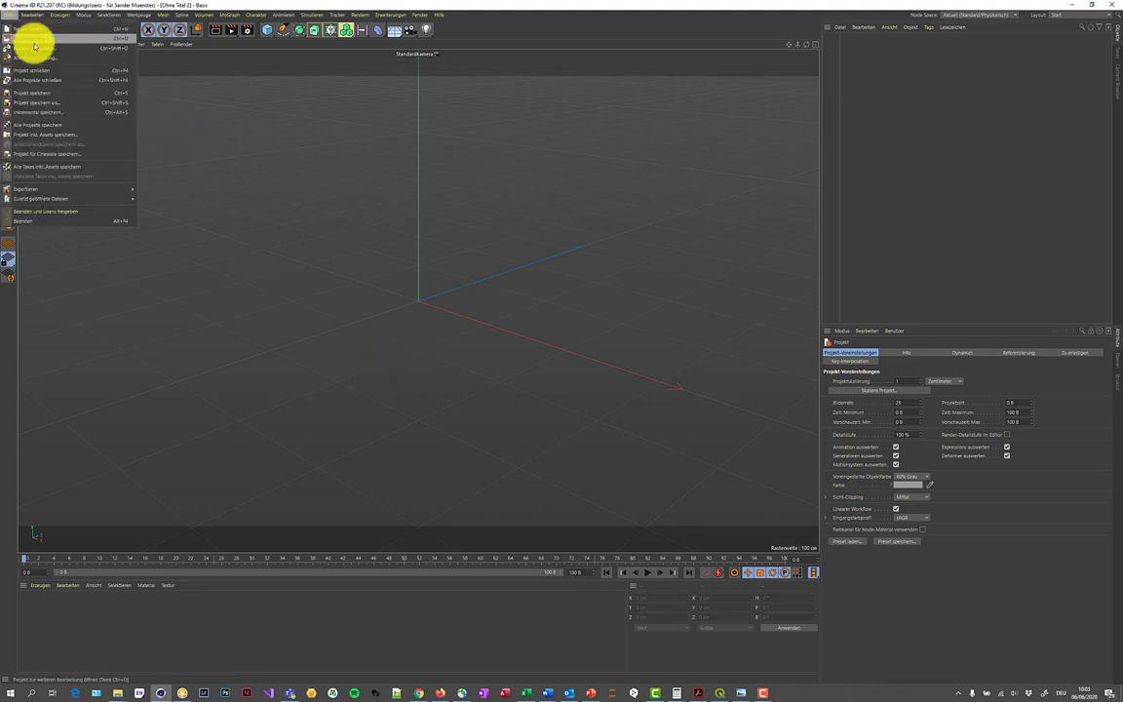
left_click(33, 38)
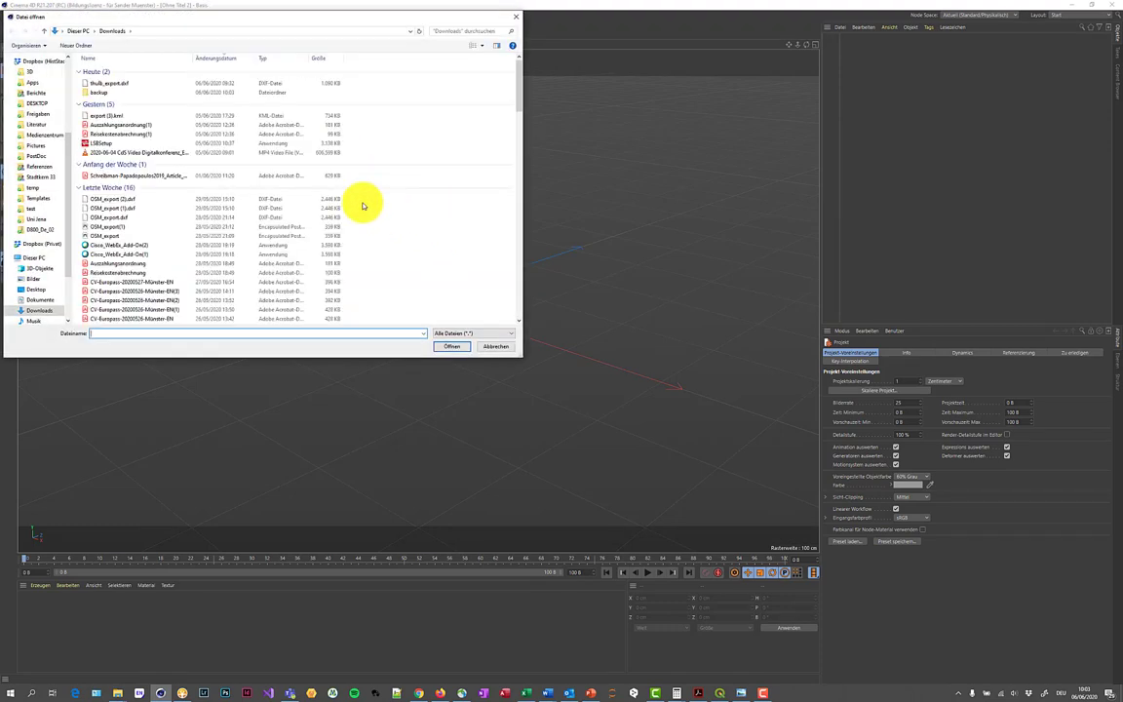
left_click(104, 85)
double_click(105, 85)
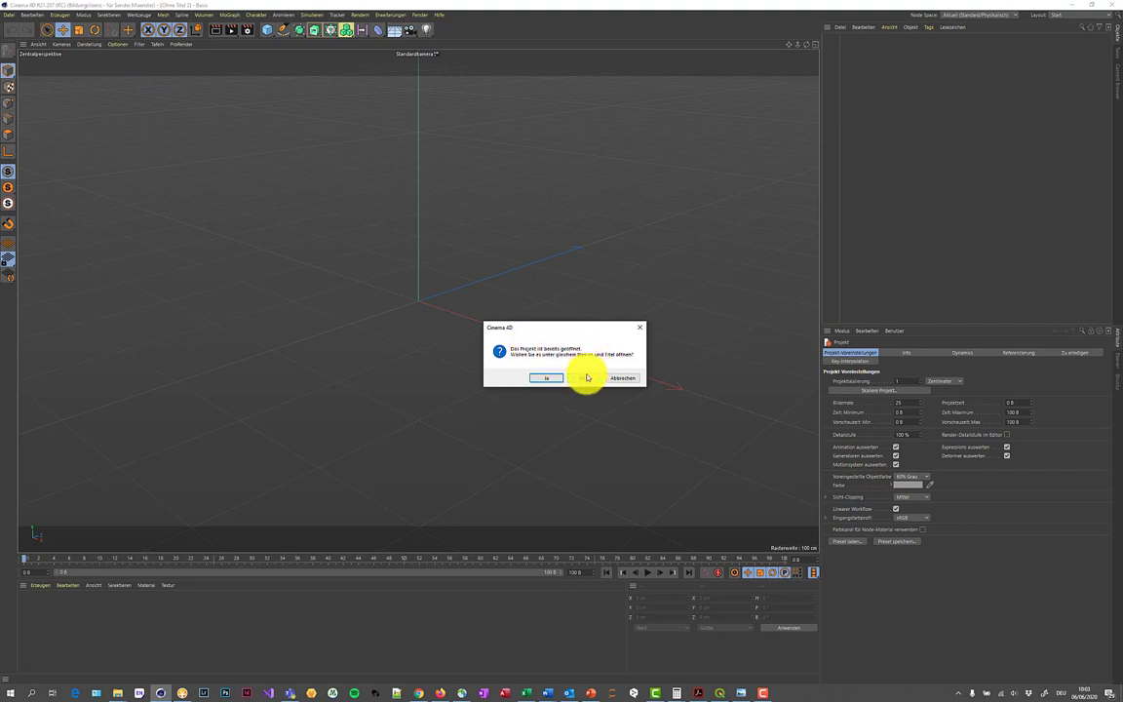
left_click(548, 380)
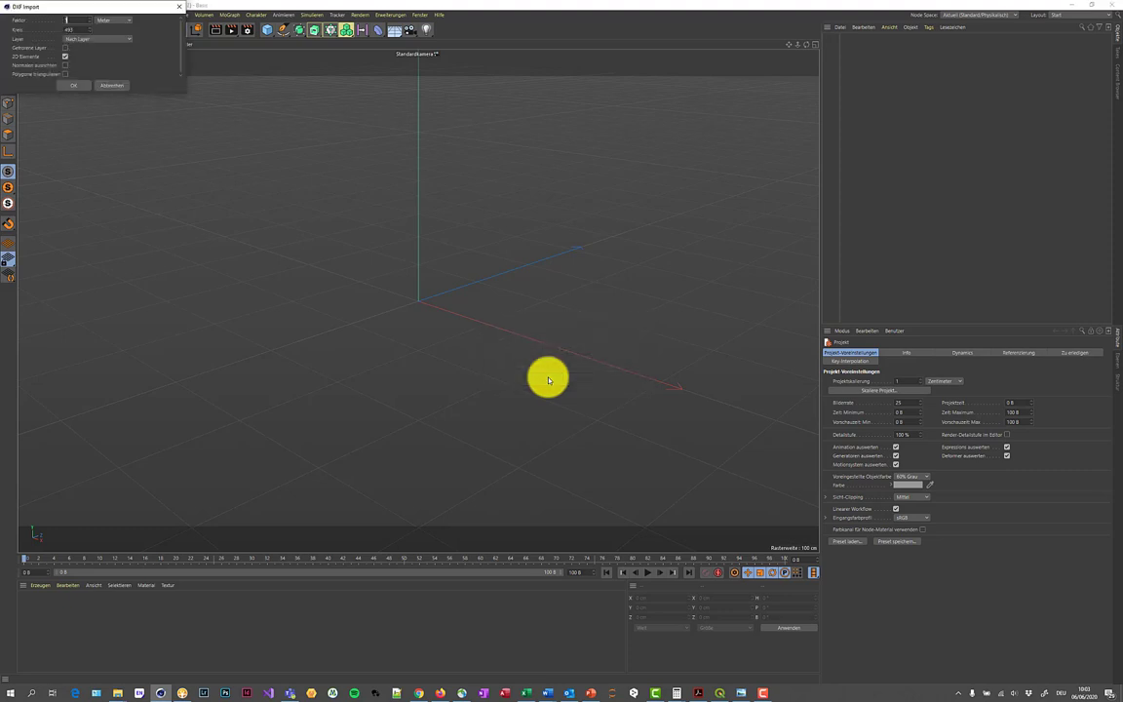
left_click(68, 87)
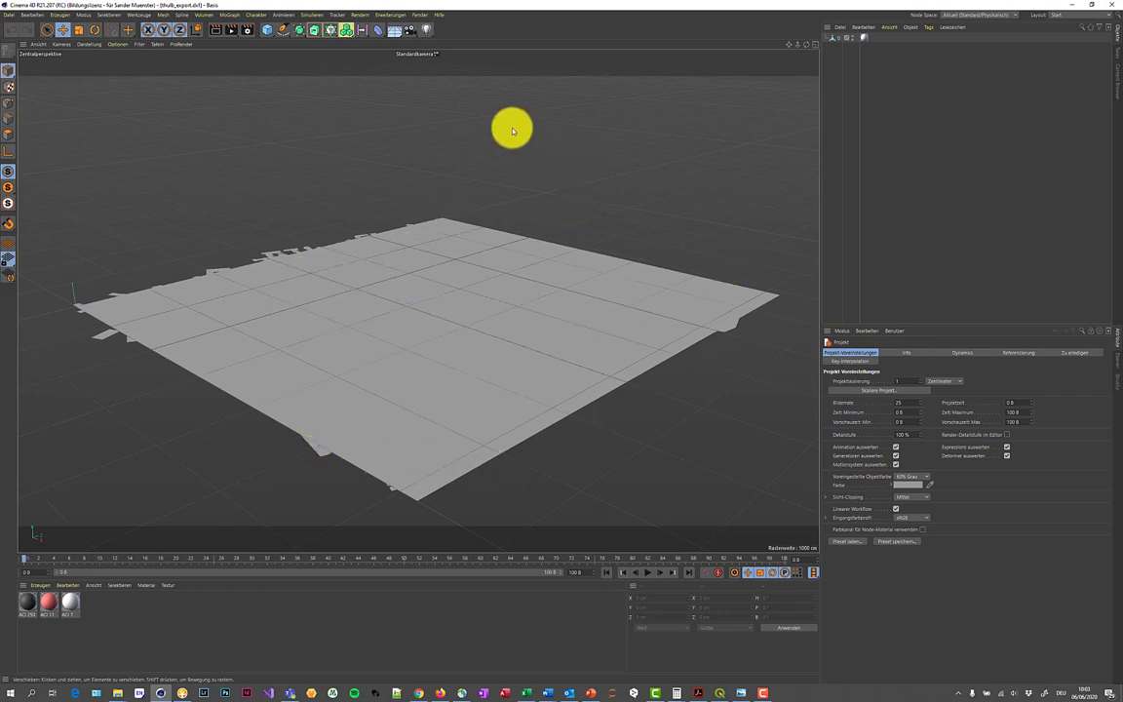
left_click(158, 46)
left_click(179, 95)
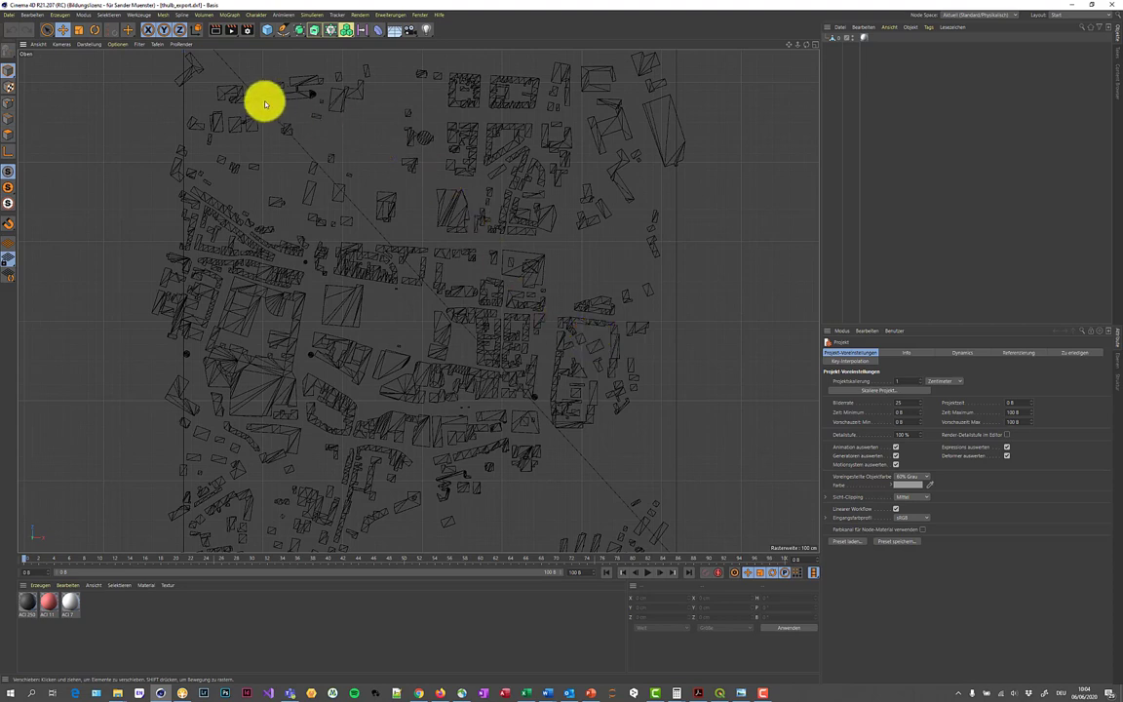
left_click(157, 44)
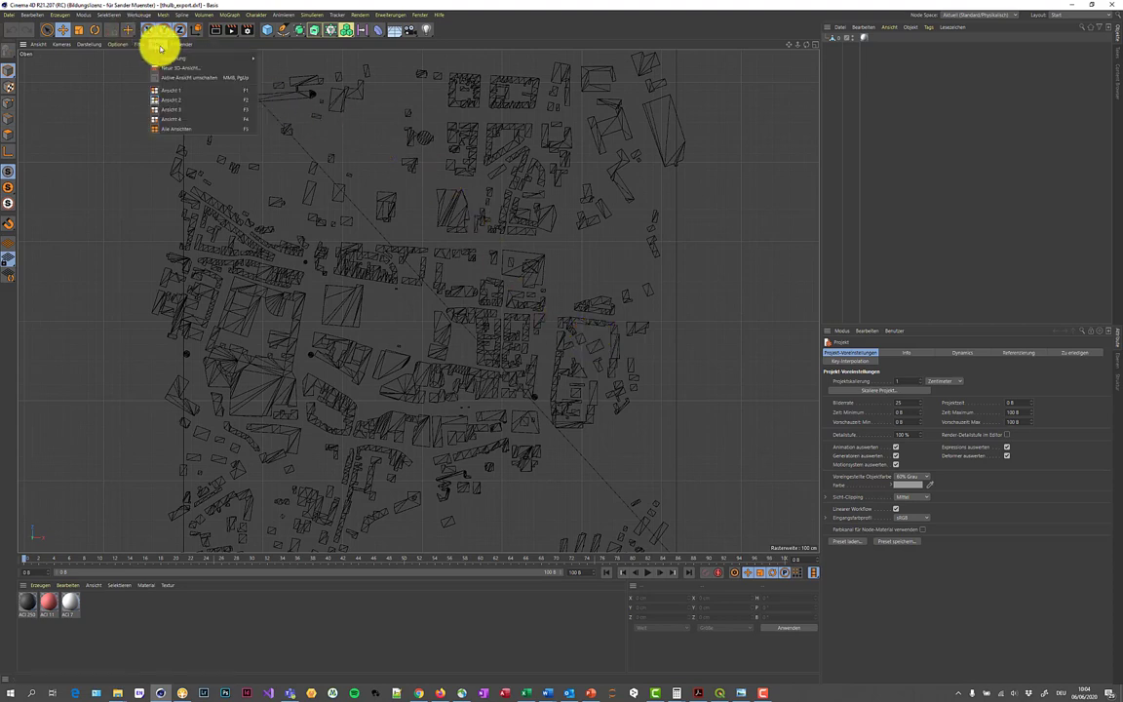
left_click(179, 92)
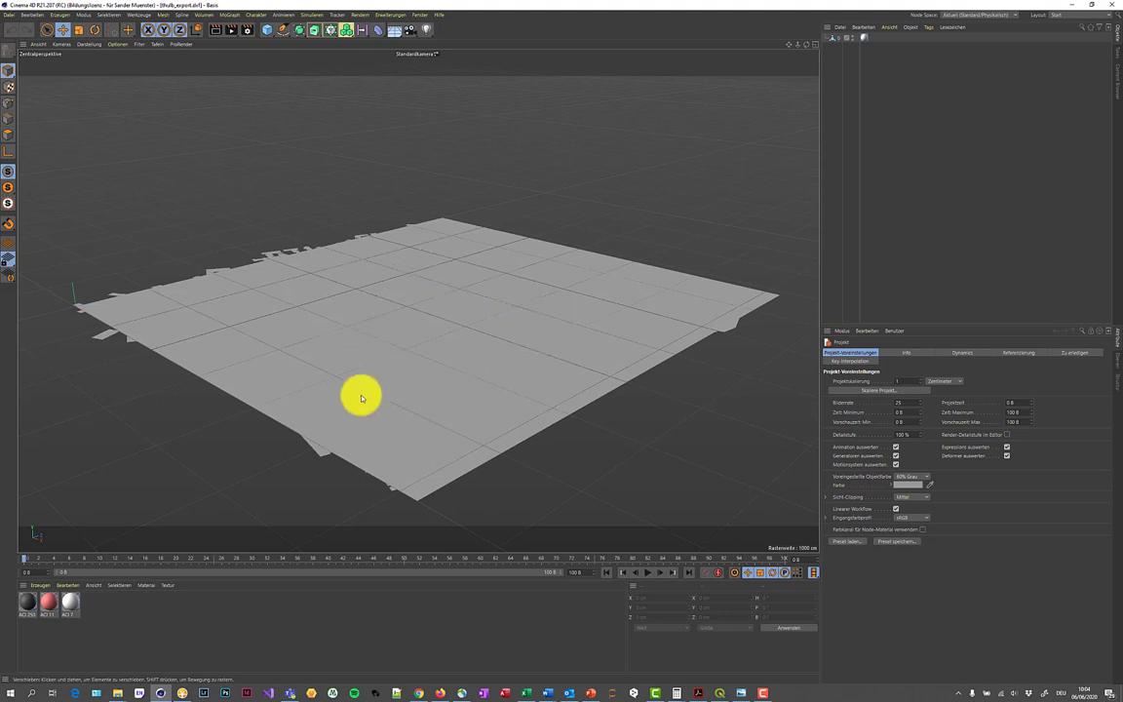
- In Polygon mode, delete the two large covering polygons, leaving only the building footprints
left_click(8, 137)
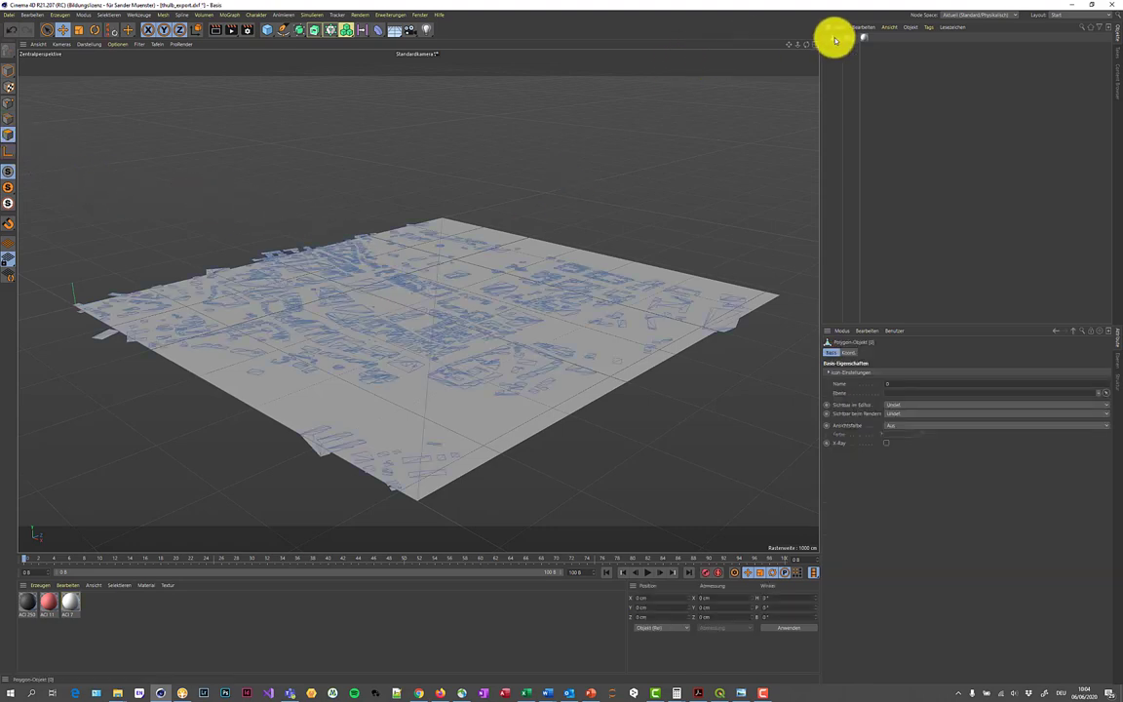
left_click(534, 425)
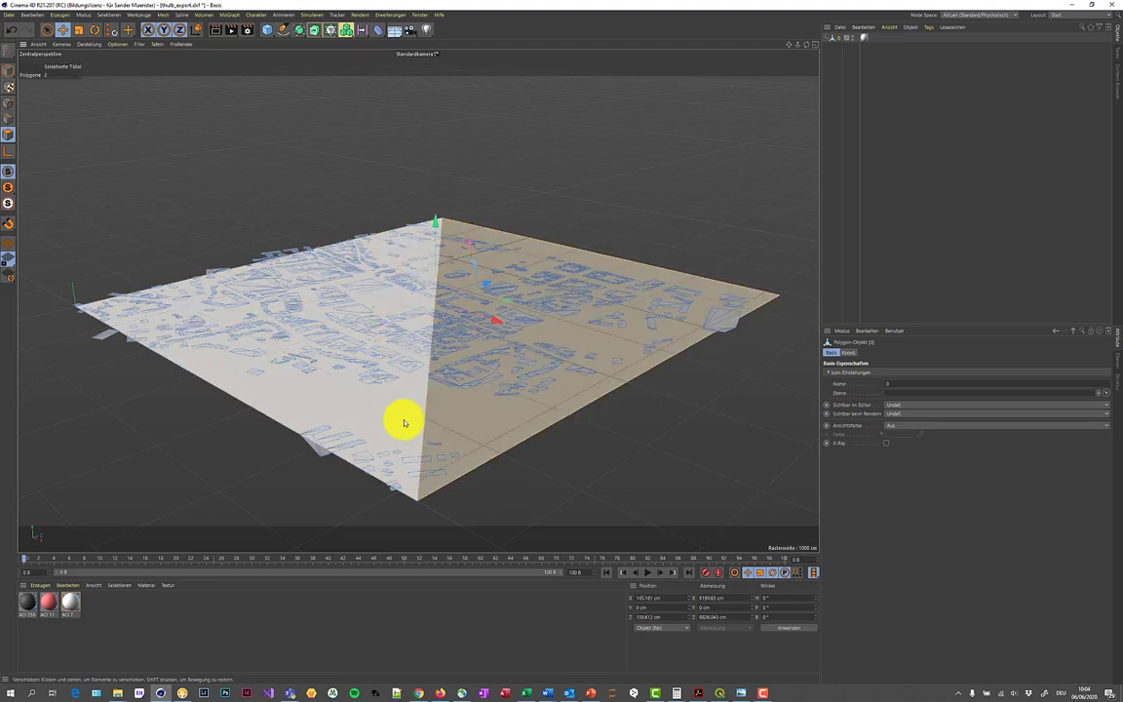
left_click(419, 459, "shift")
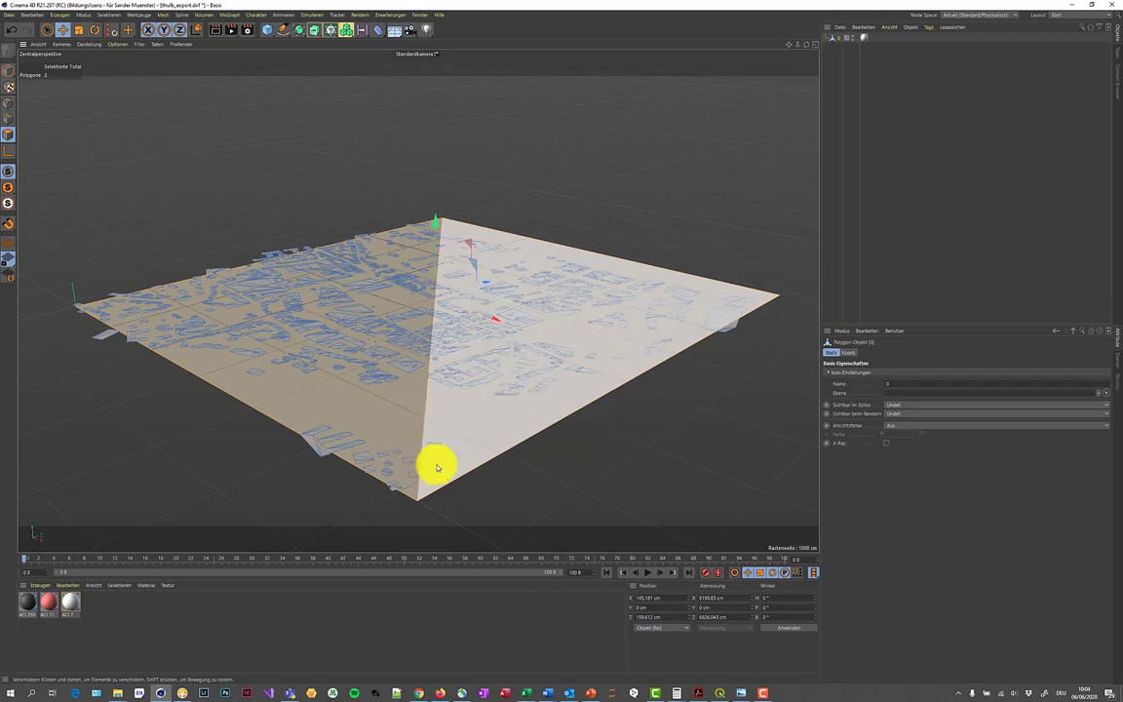
key("Delete")
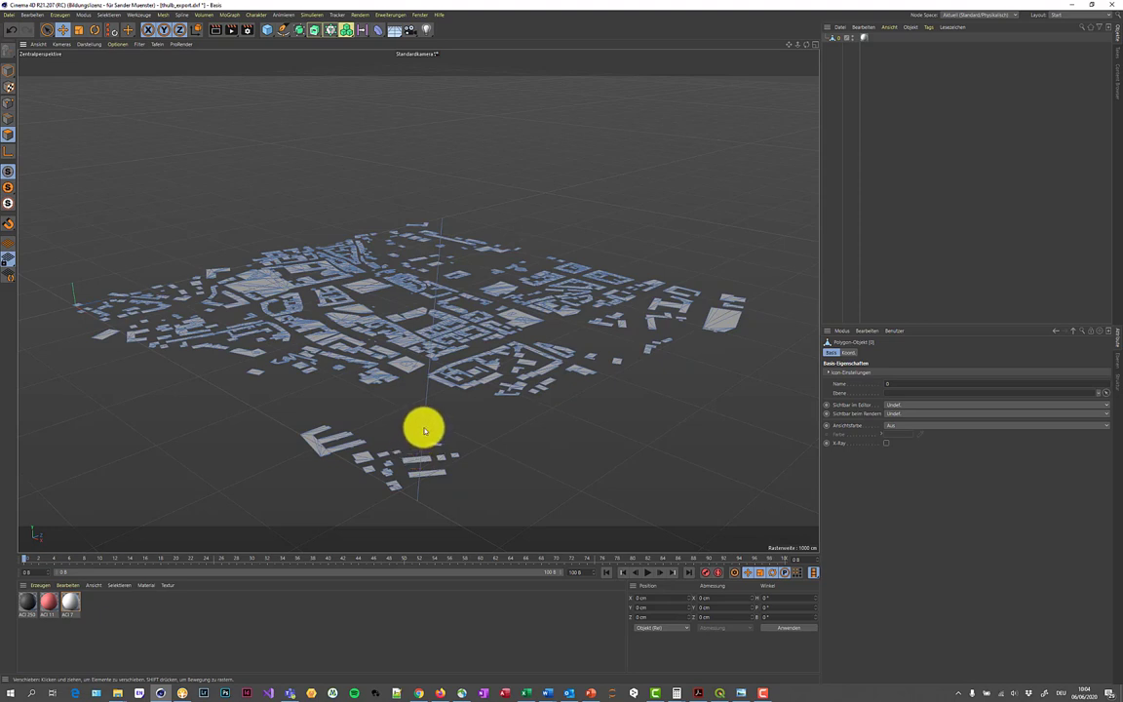
left_click(425, 429)
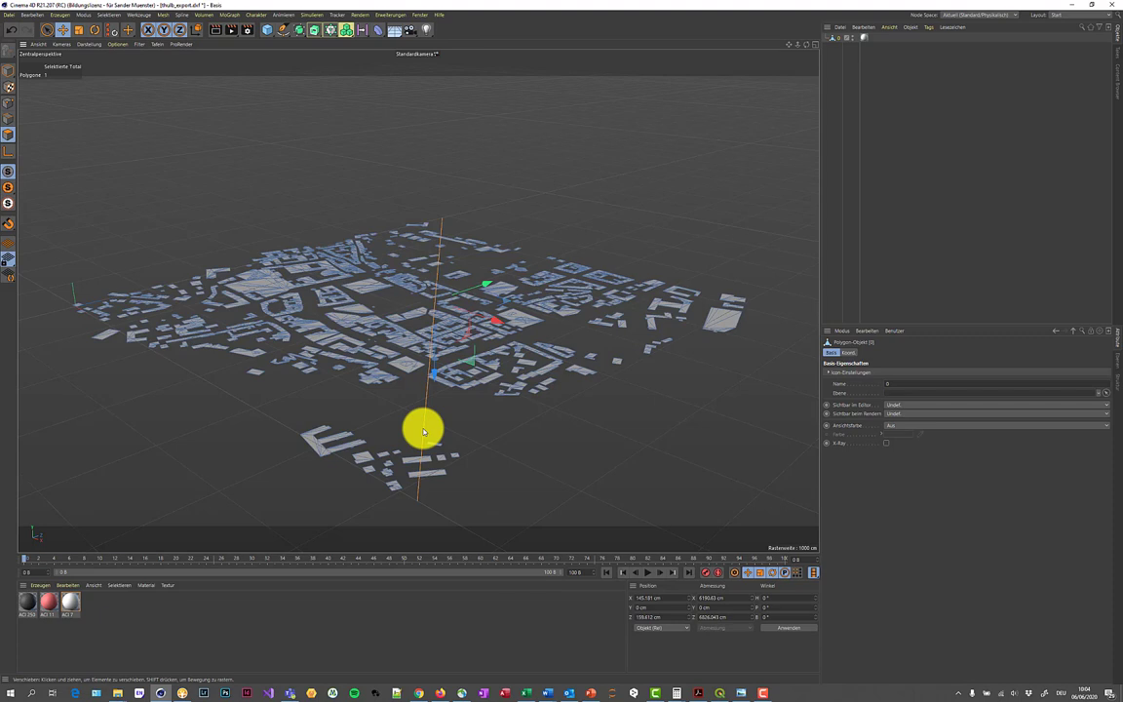
left_click(424, 431)
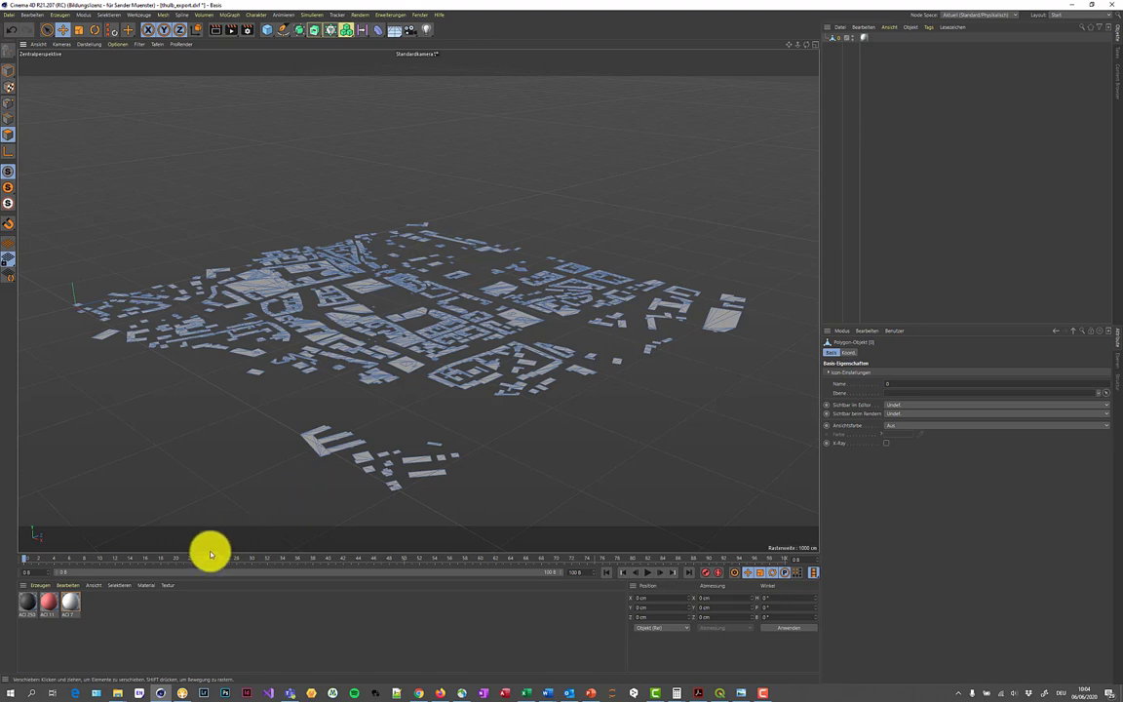
- Create a standard material Mat with Colour and Reflectance off and only Luminance enabled
left_click(40, 590)
mouse_move(87, 497)
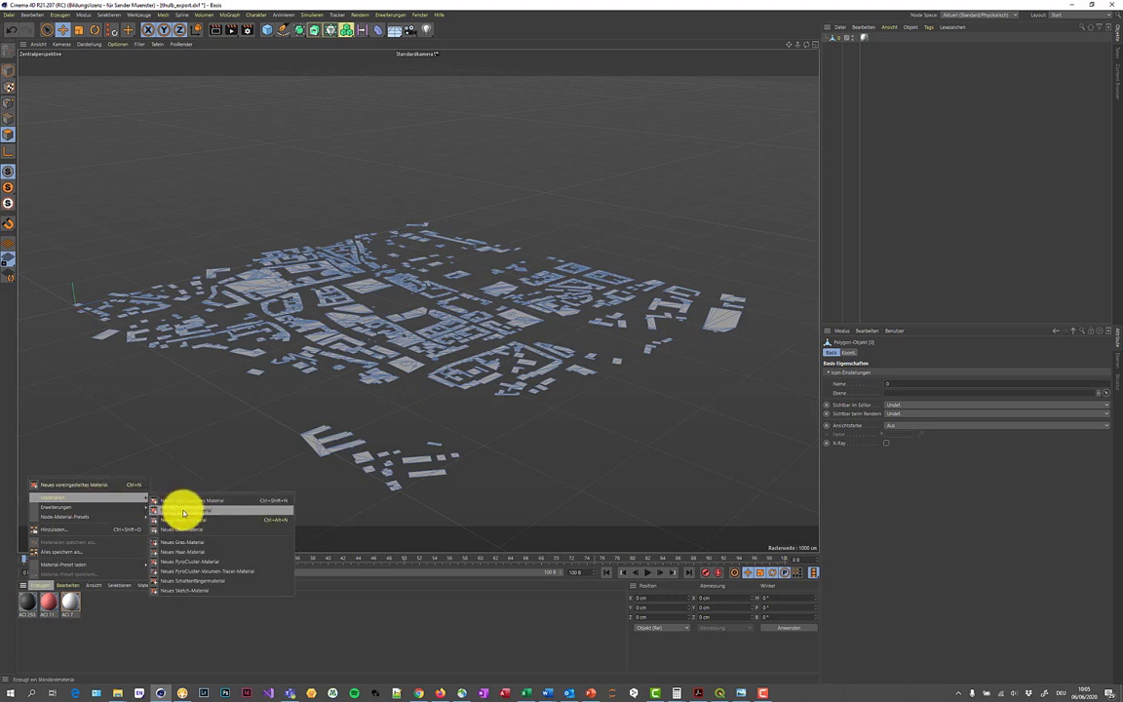
left_click(183, 511)
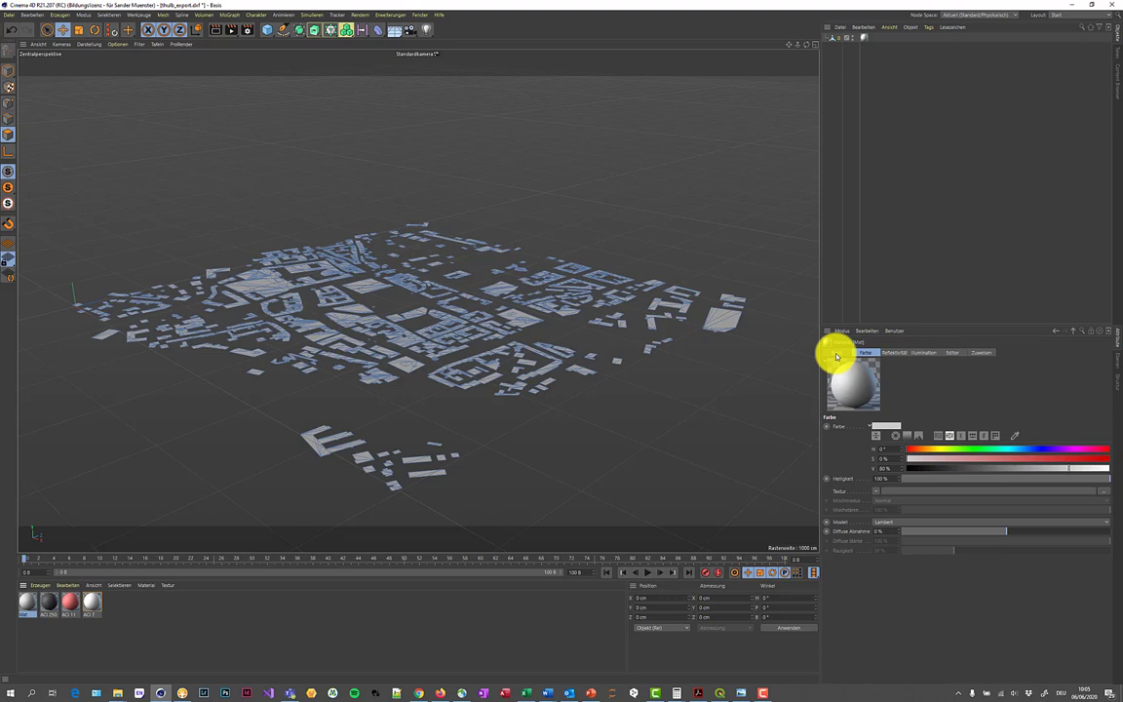
left_click(836, 355)
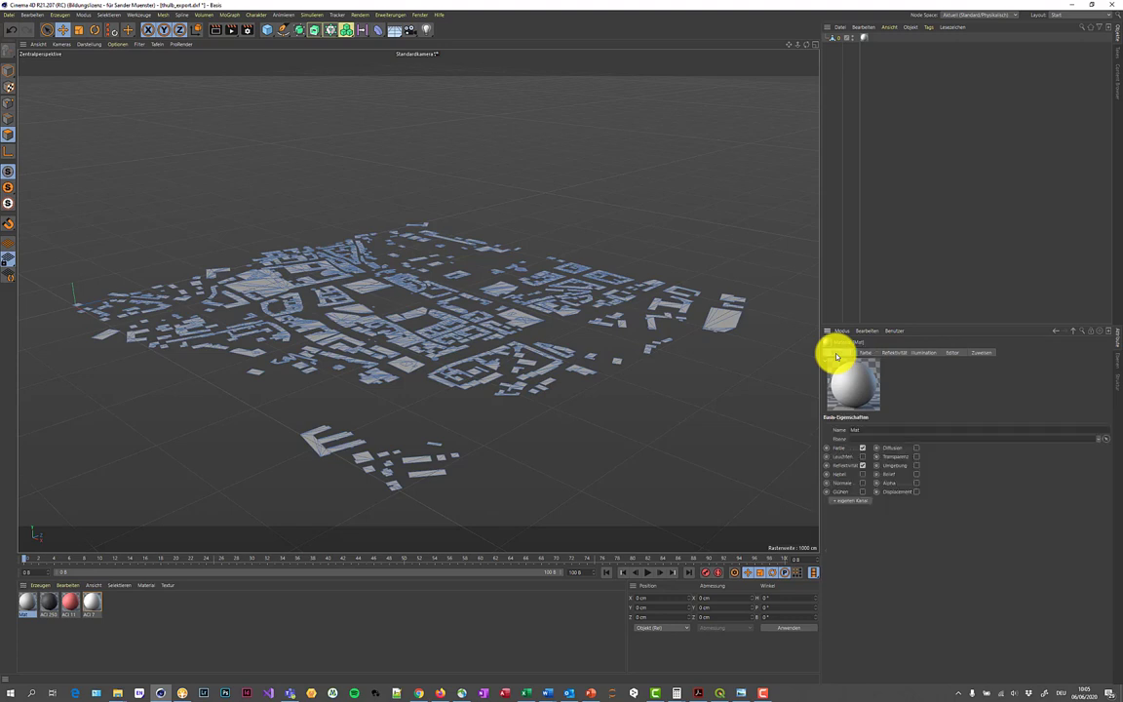
left_click(863, 447)
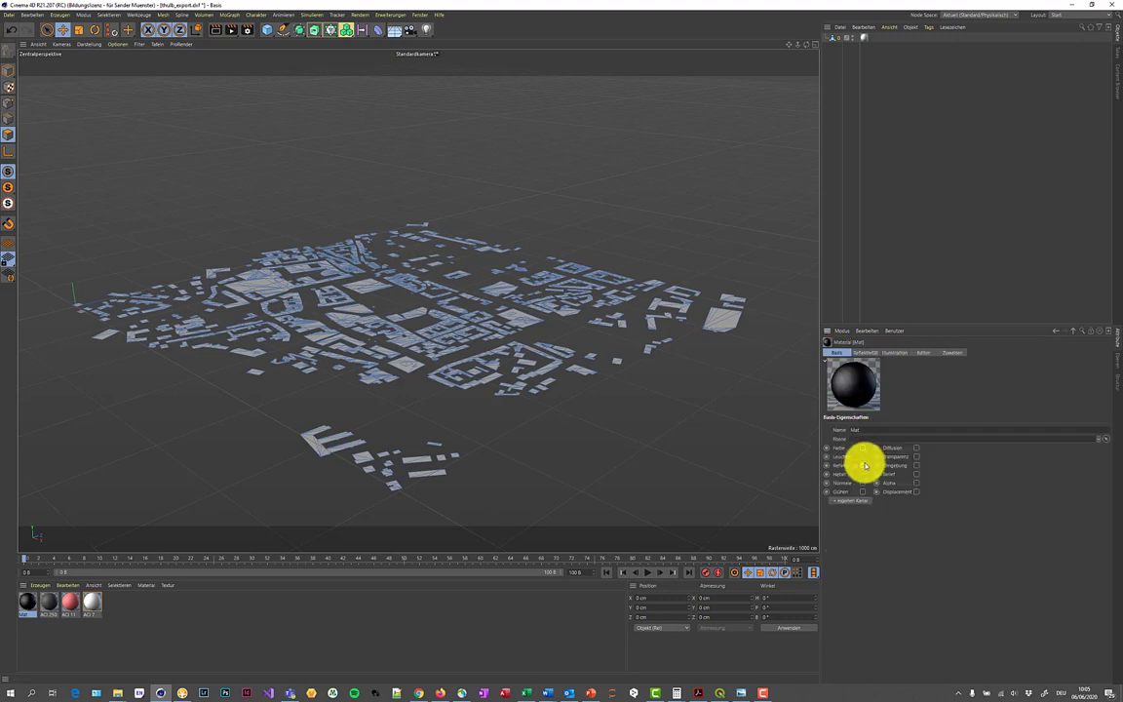
left_click(863, 464)
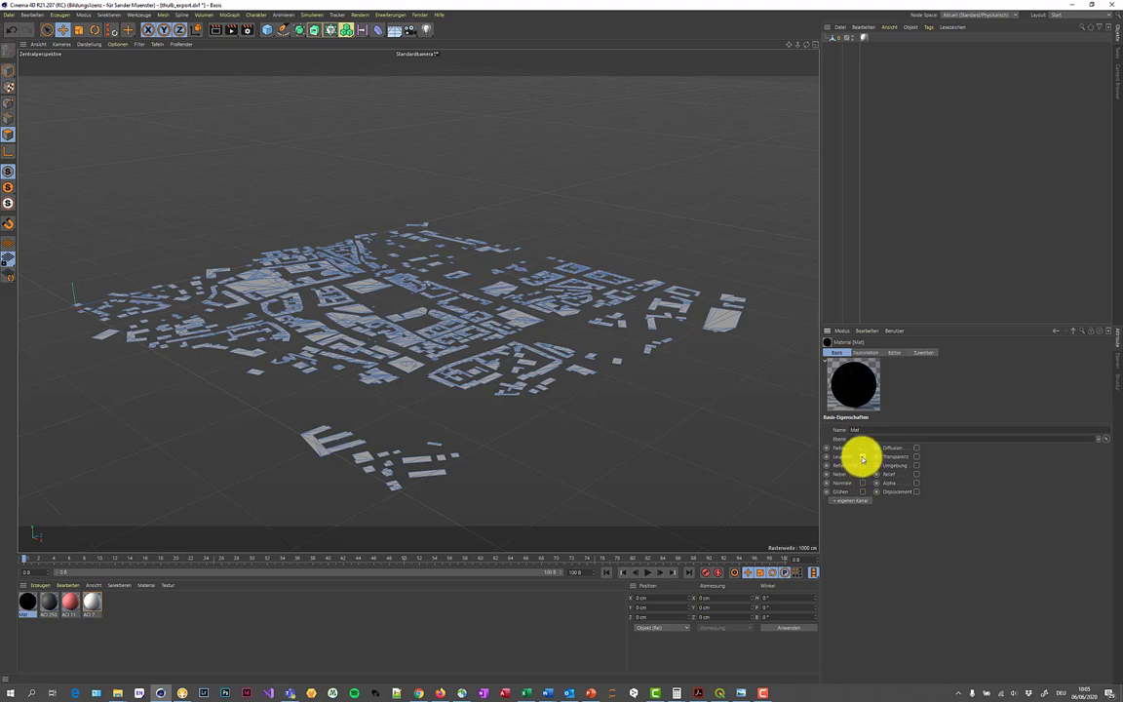
left_click(863, 456)
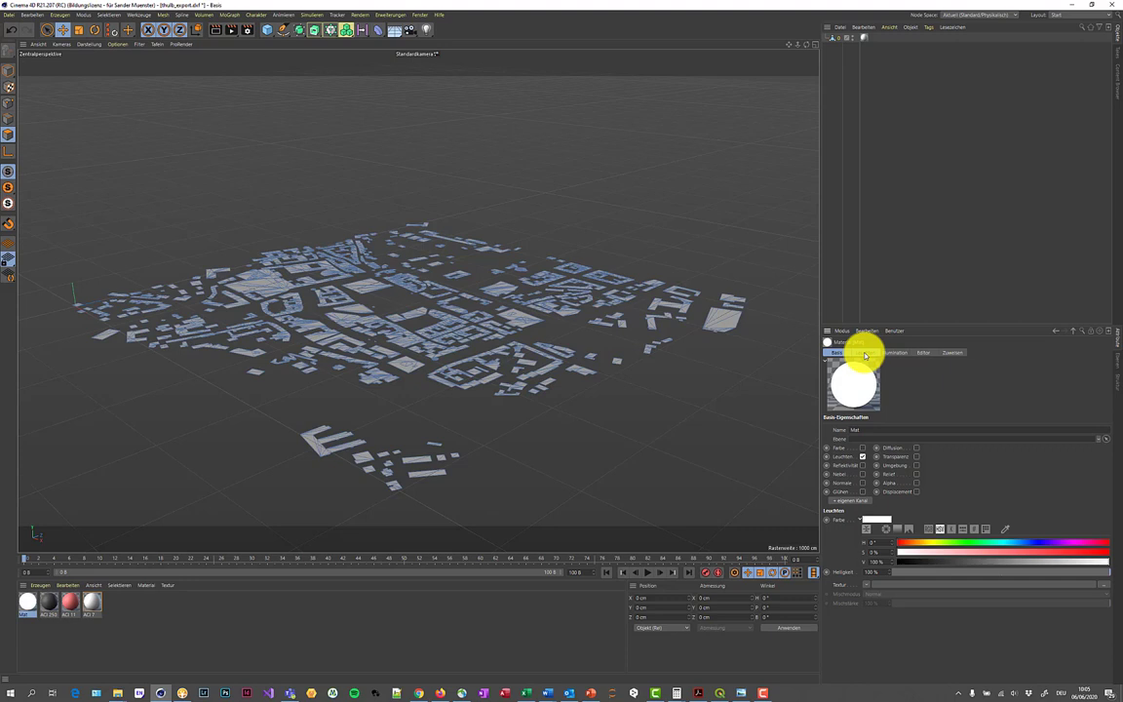
left_click(865, 355)
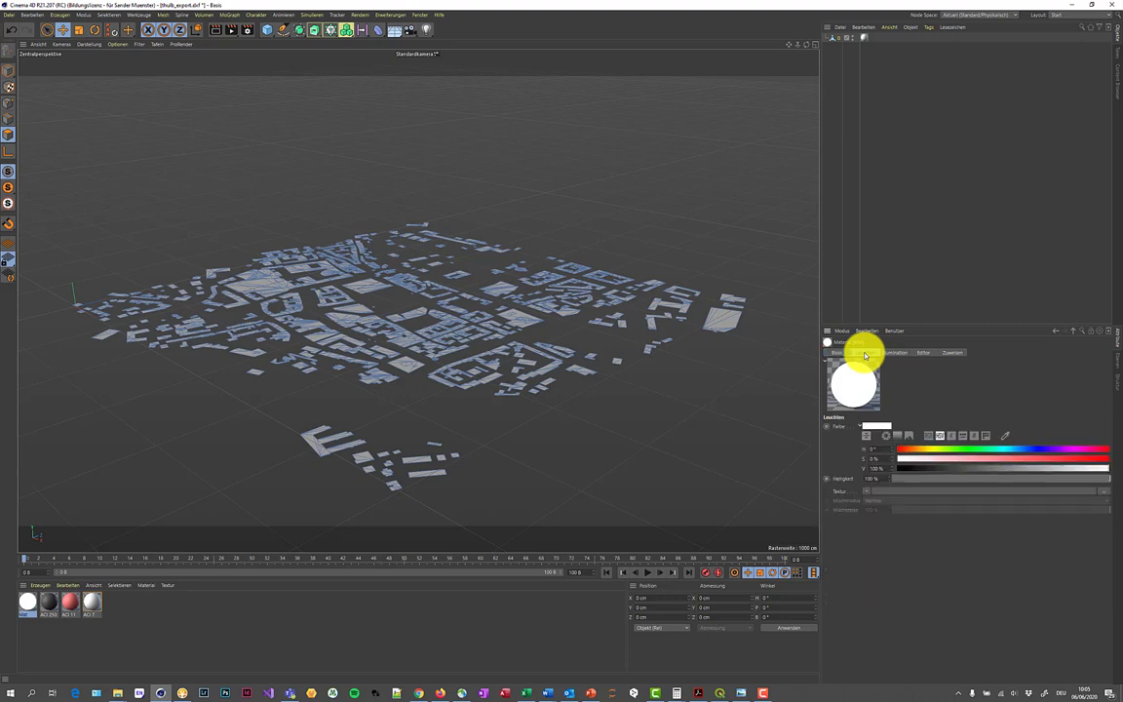
left_click(866, 492)
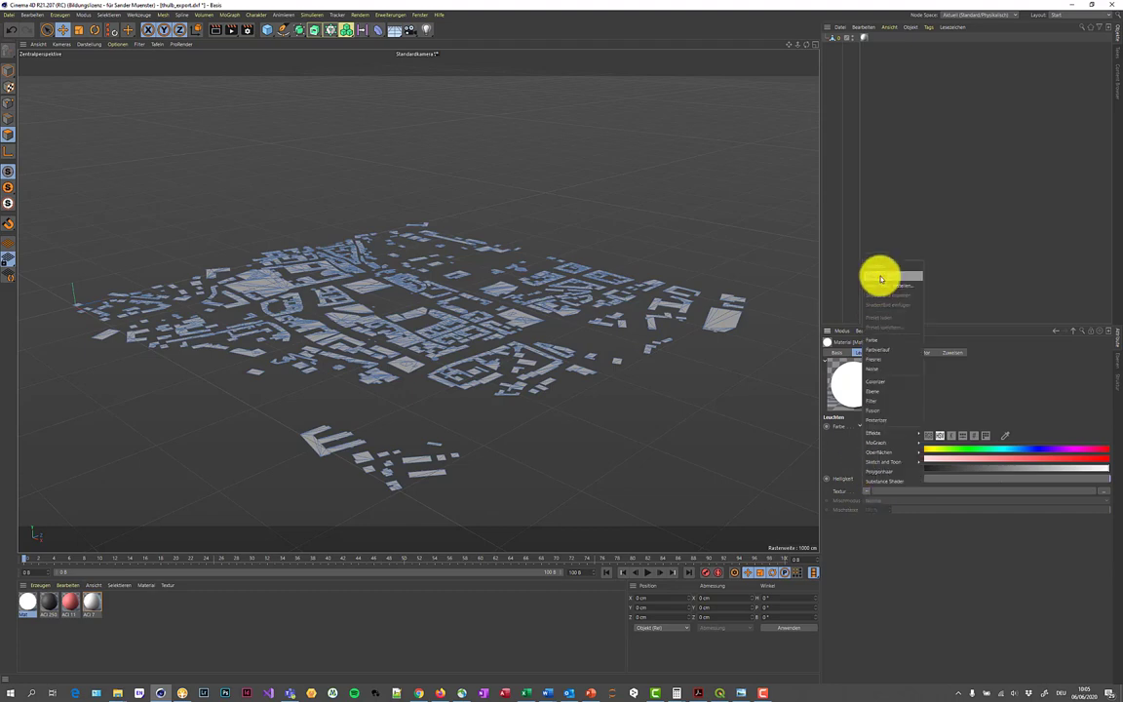
- Load the historic city map PNG as Mat's Luminance texture without copying it to the project
left_click(875, 274)
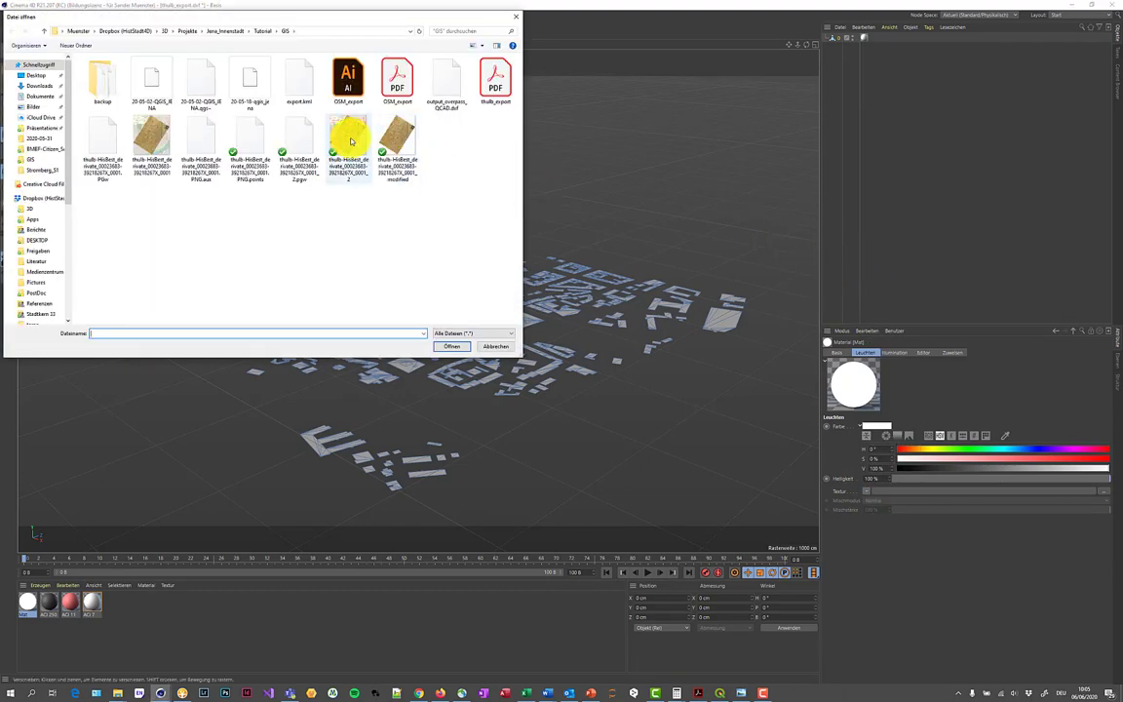
mouse_move(348, 137)
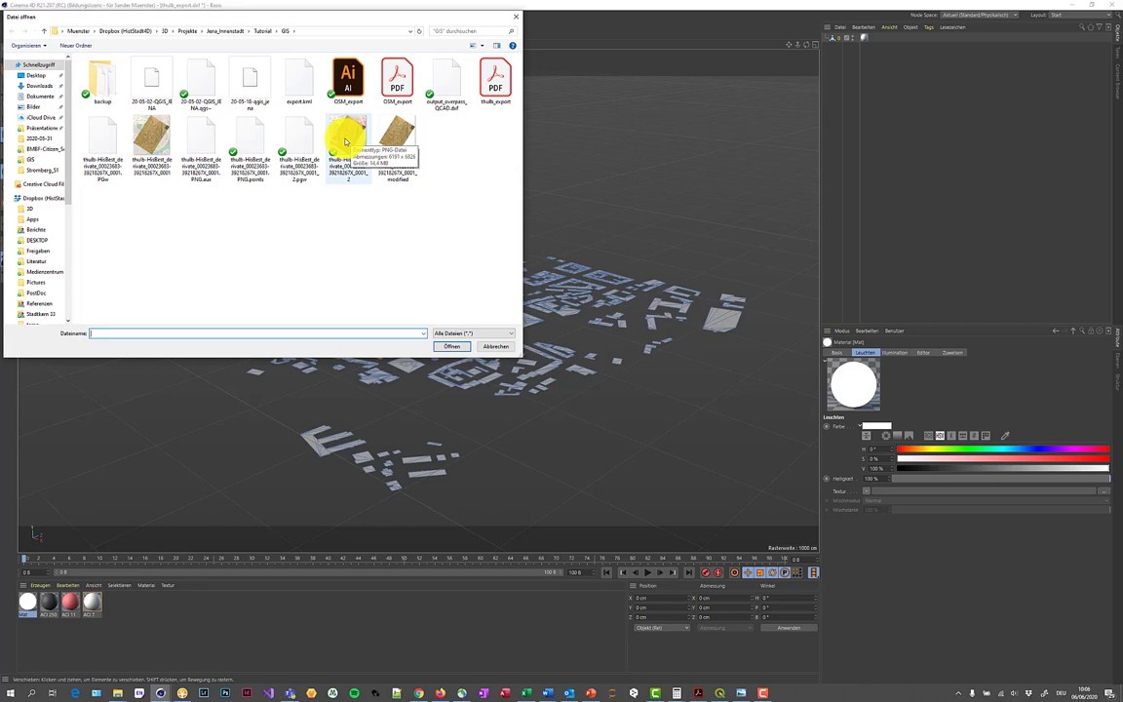
double_click(344, 143)
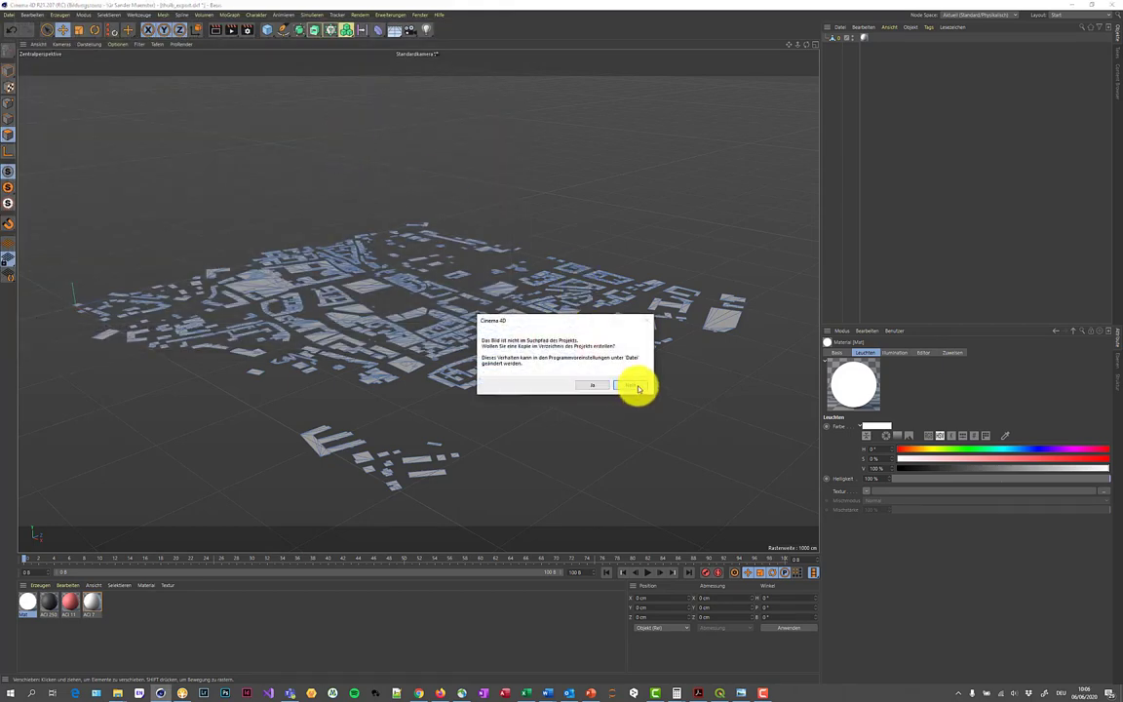
left_click(639, 387)
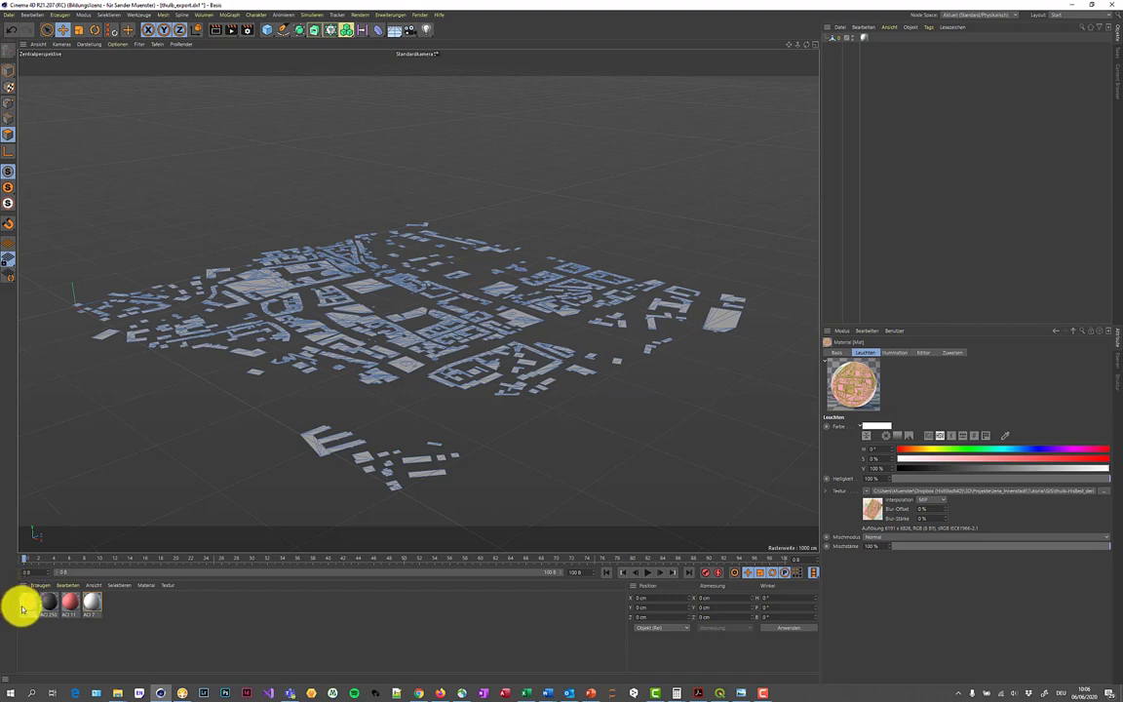
left_click_drag(22, 610, 403, 391)
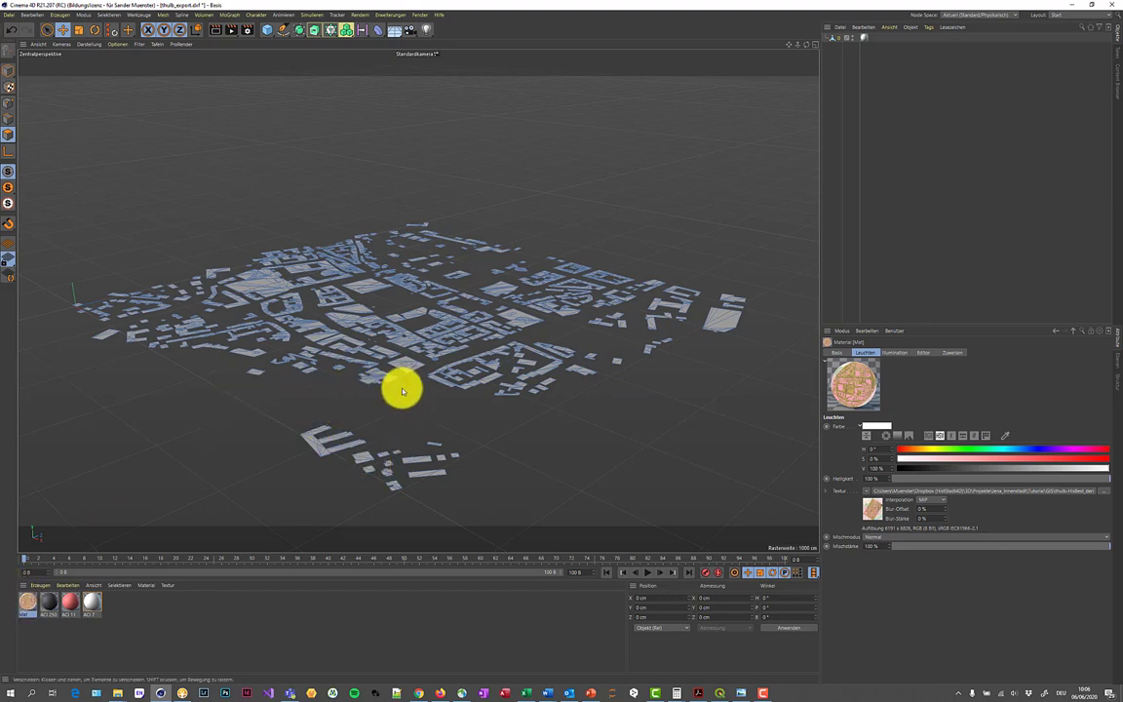
- Add a plane object at the origin and drag the Mat material onto it
left_click(56, 15)
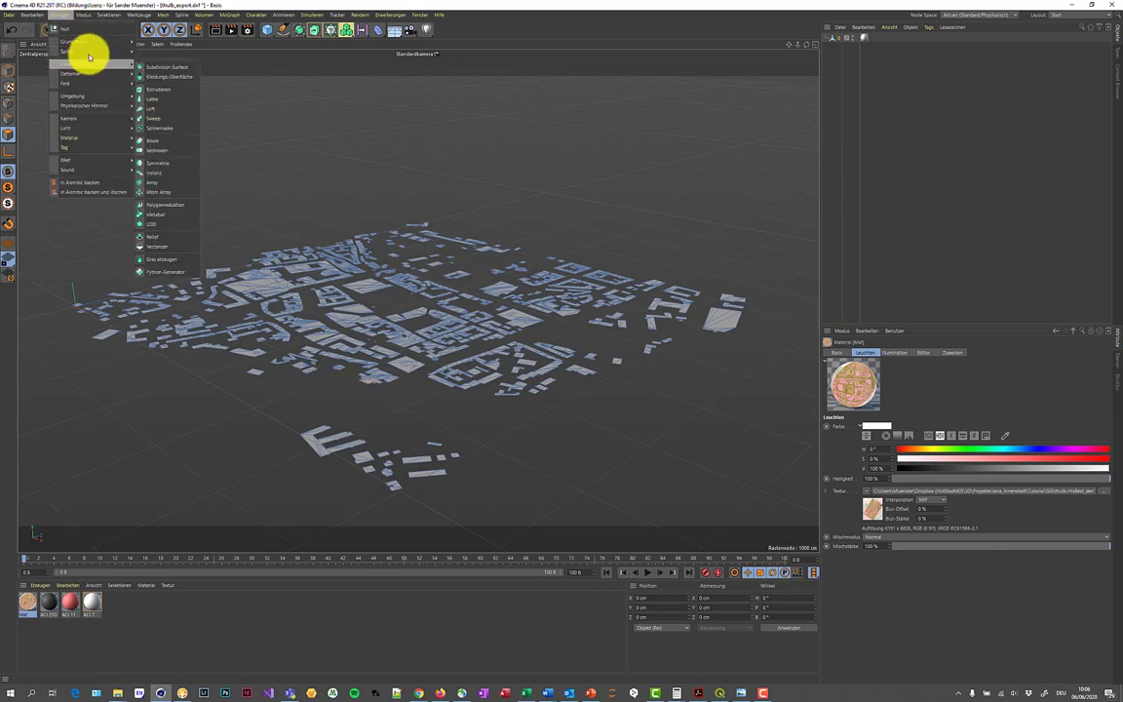
mouse_move(74, 41)
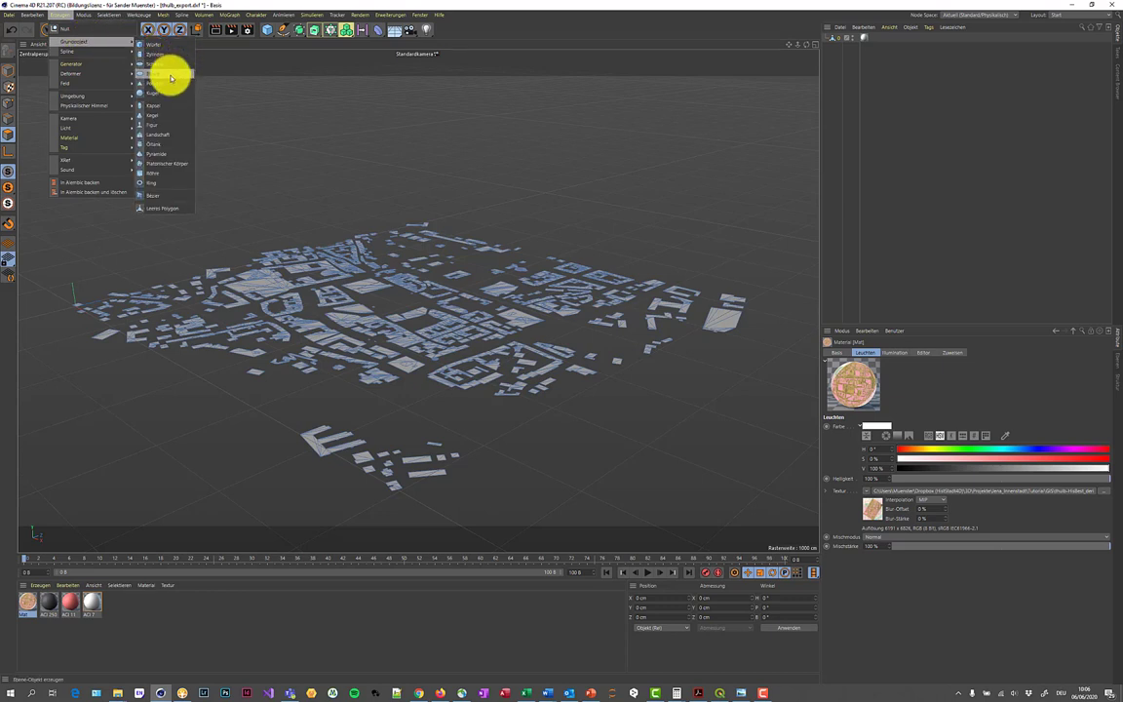
left_click(171, 78)
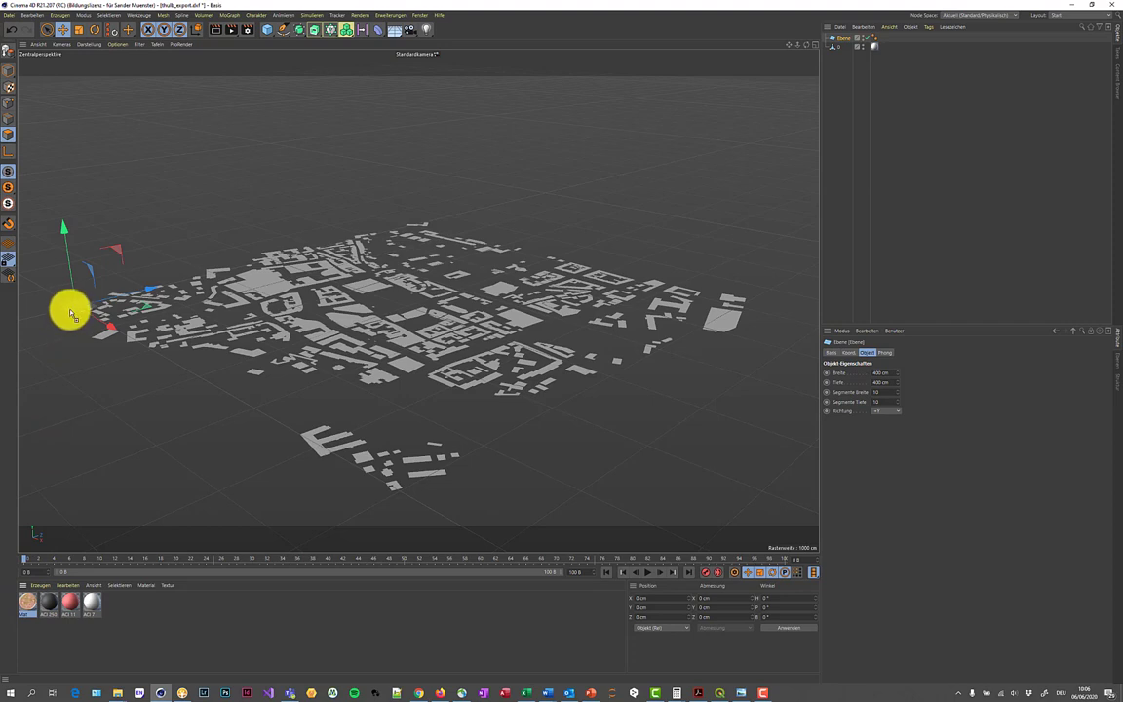
left_click_drag(71, 314, 67, 310)
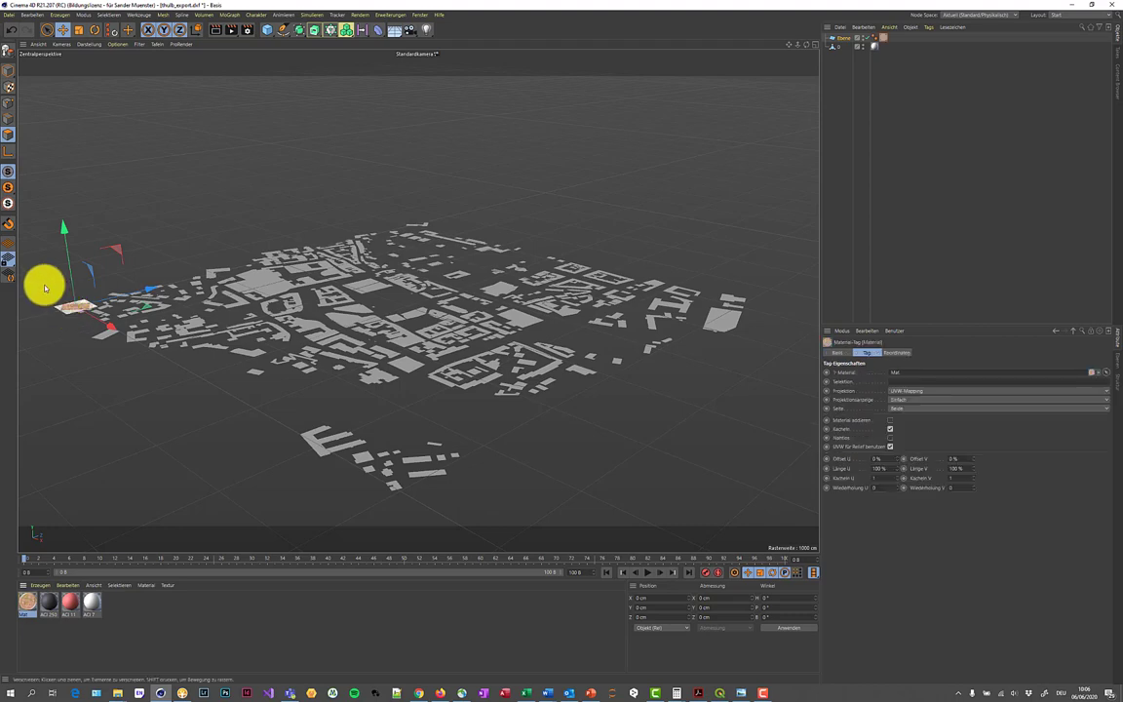
- Zoom and orbit for a higher view over the city, then select the Mat material
scroll(43, 281, "up", 2)
scroll(39, 293, "up", 2)
scroll(59, 311, "up", 2)
scroll(86, 308, "up", 2)
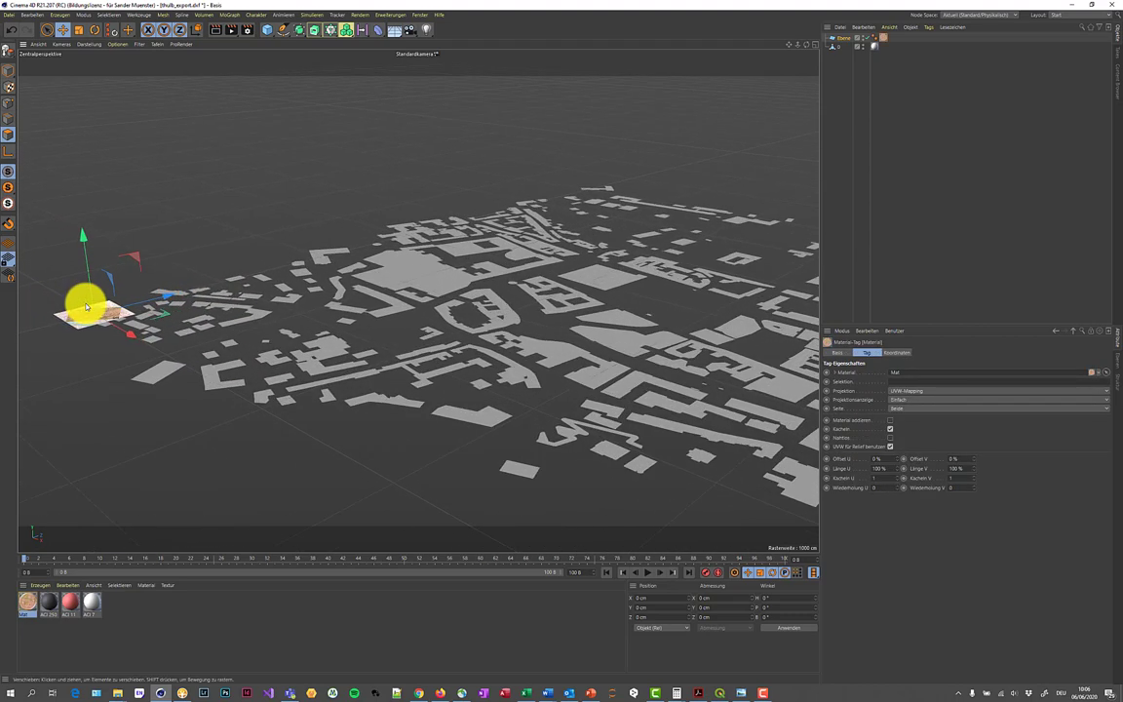
scroll(85, 308, "up", 2)
scroll(86, 308, "up", 2)
scroll(86, 308, "up", 2)
scroll(86, 307, "up", 2)
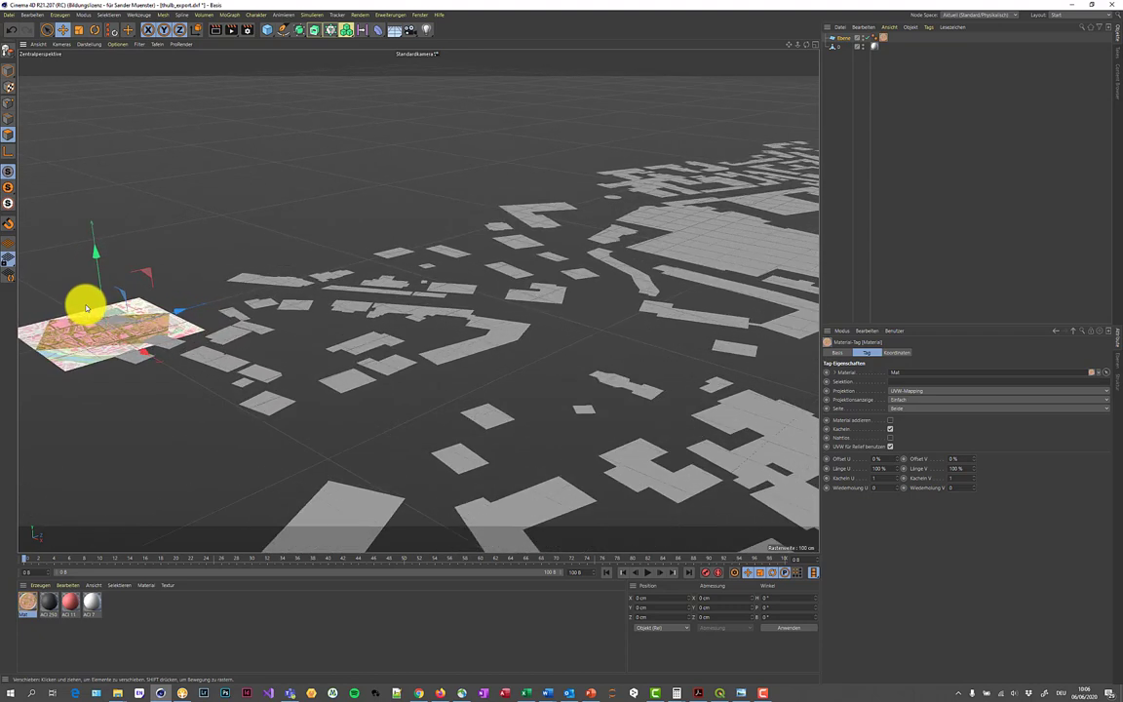
scroll(86, 306, "up", 2)
scroll(88, 310, "up", 2)
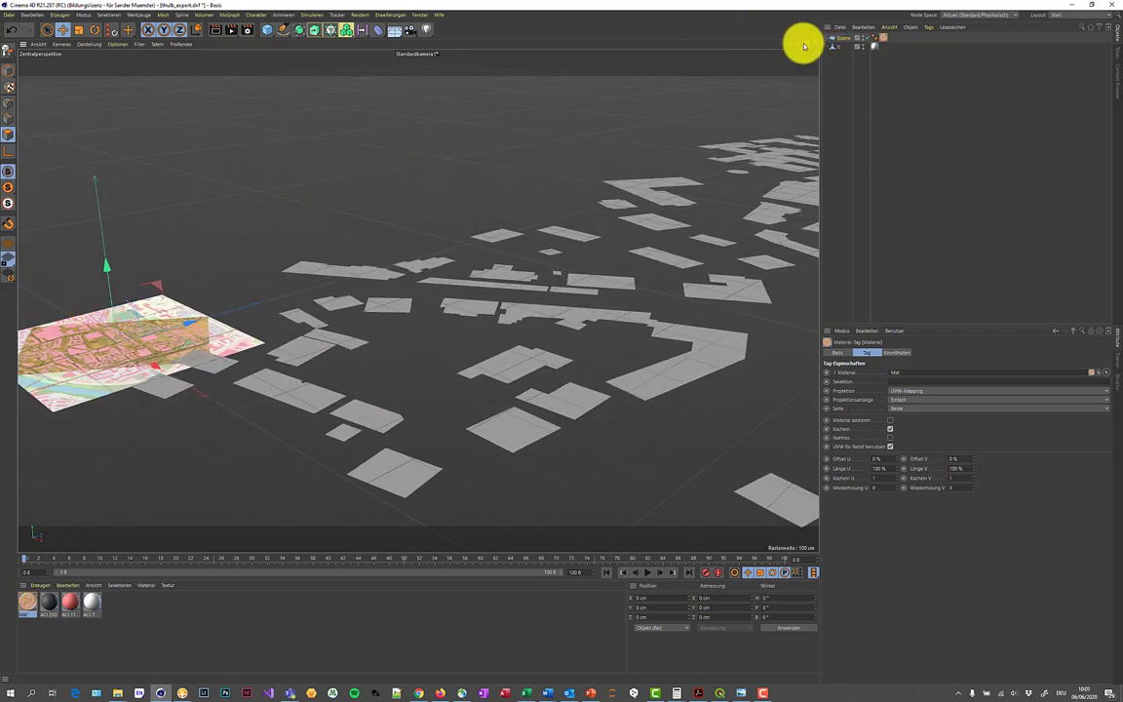
left_click_drag(561, 341, 561, 343, "alt")
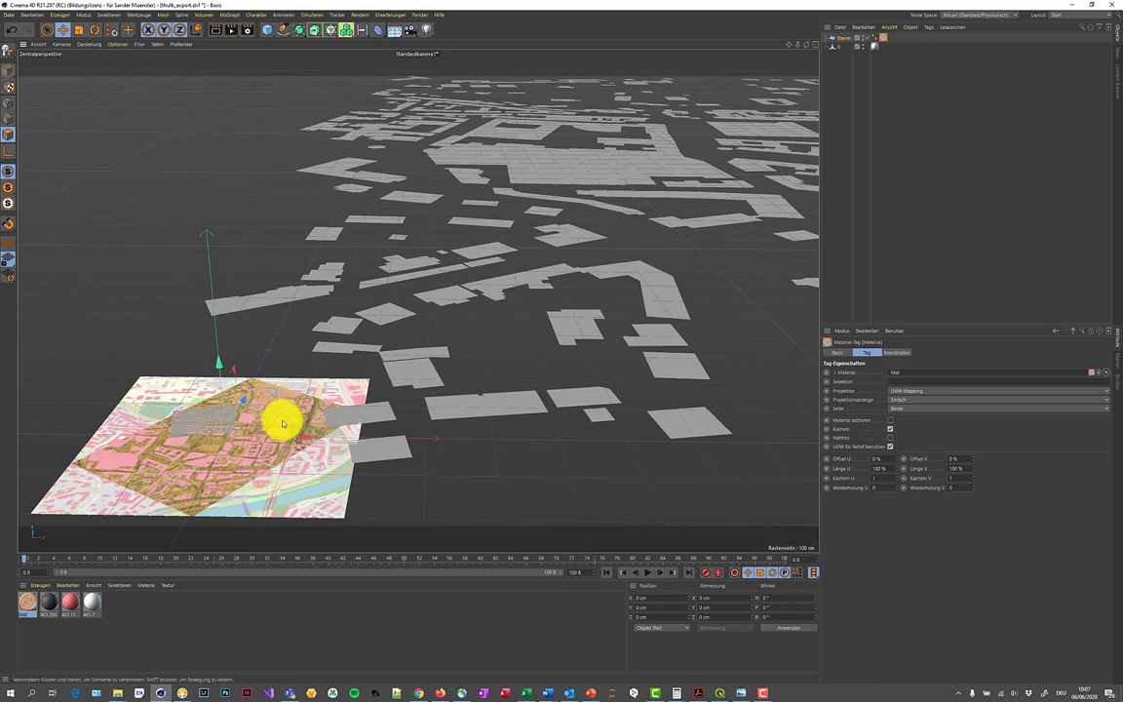
left_click(30, 604)
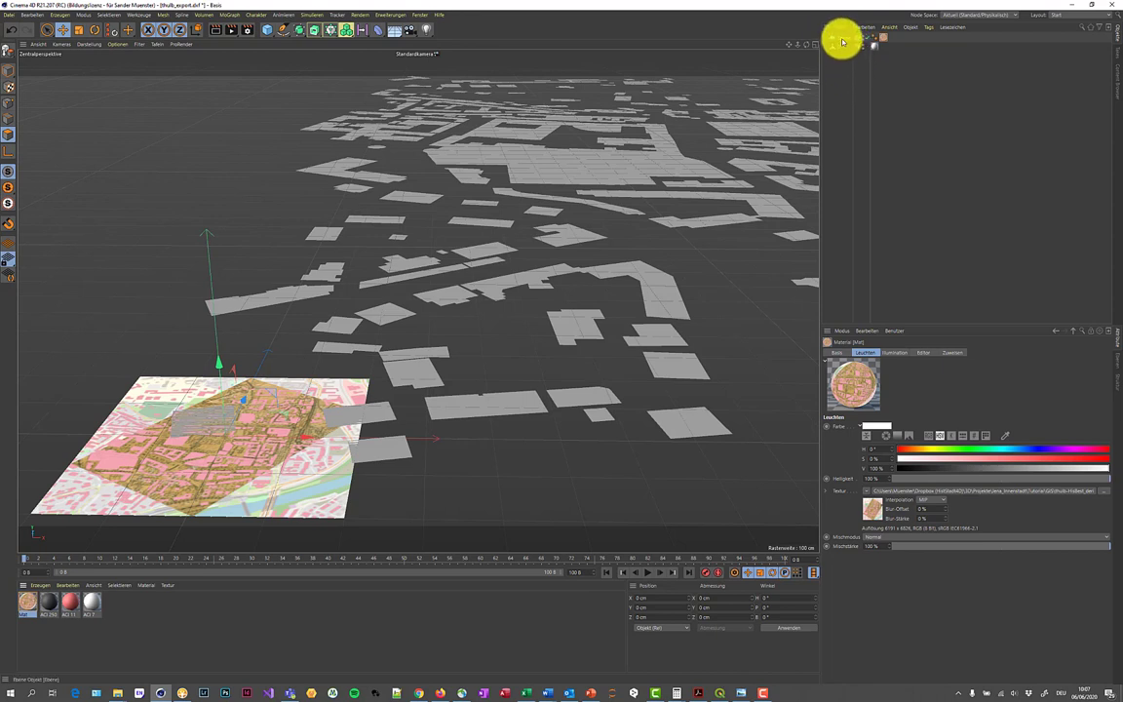
- Set the Ebene plane's width to 6191 cm and depth to 6826 cm
left_click(842, 39)
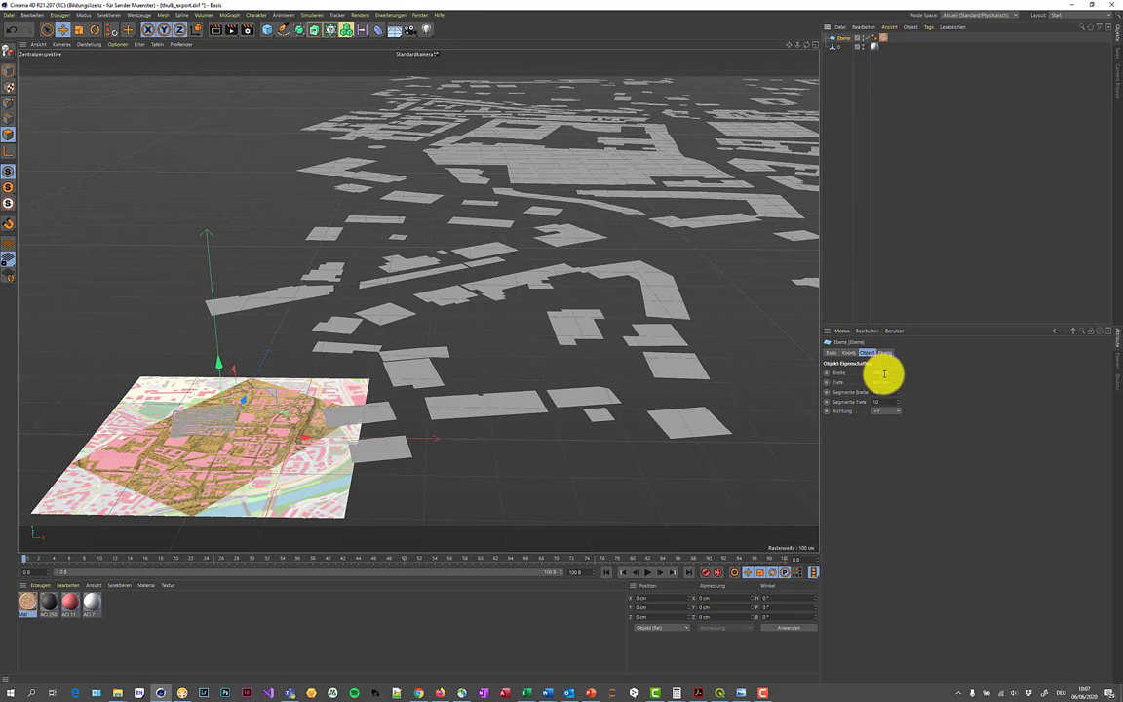
double_click(877, 372)
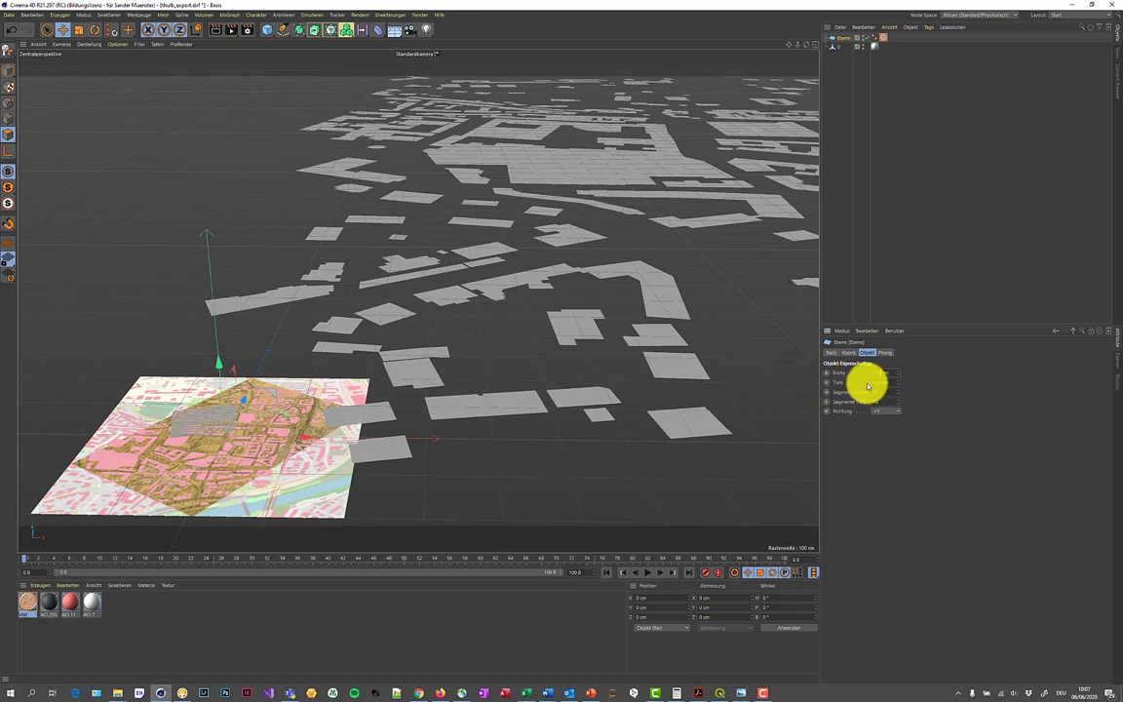
type("8191")
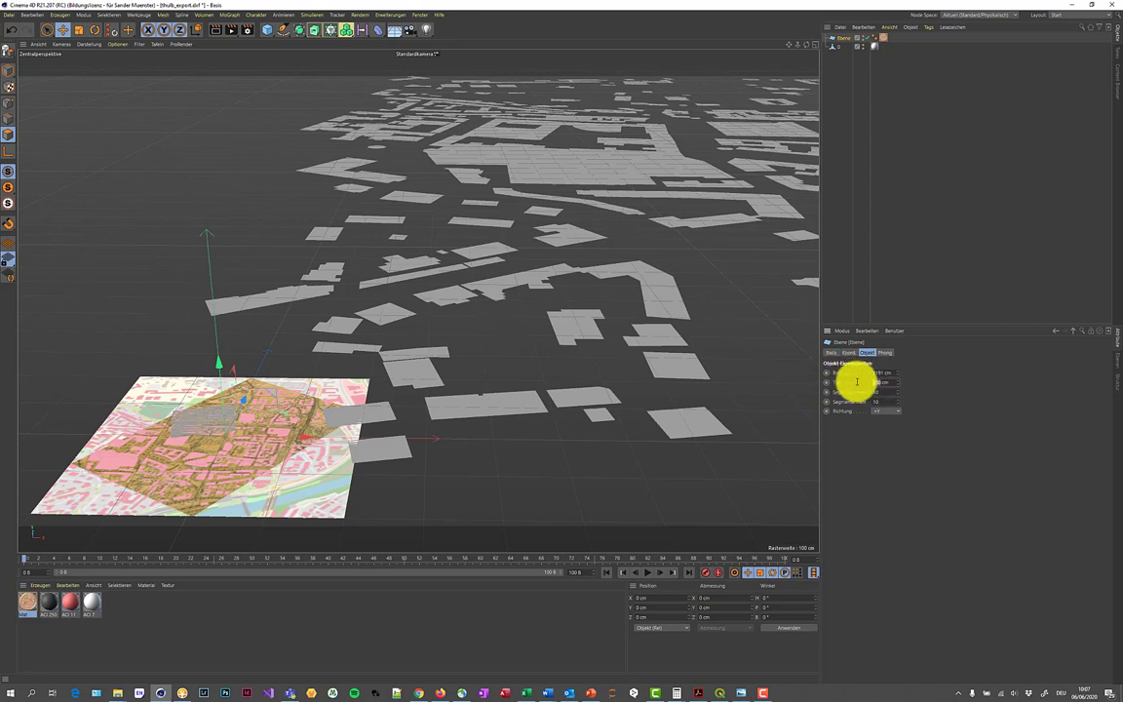
key("Tab")
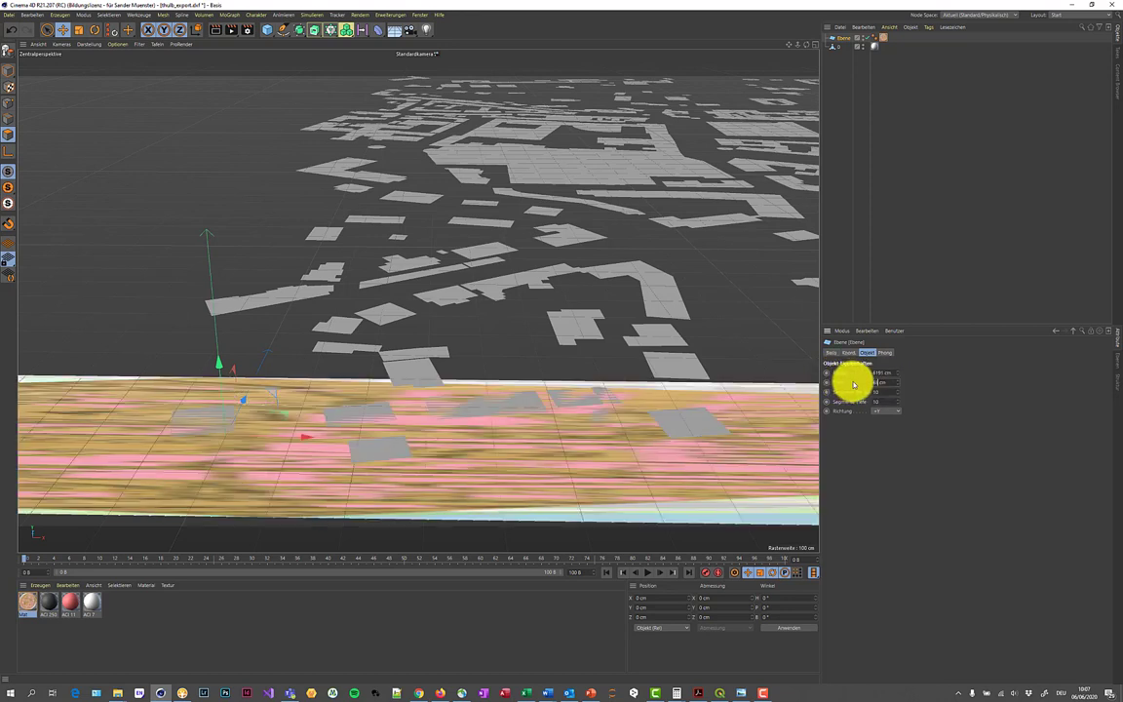
type("6826")
key("Return")
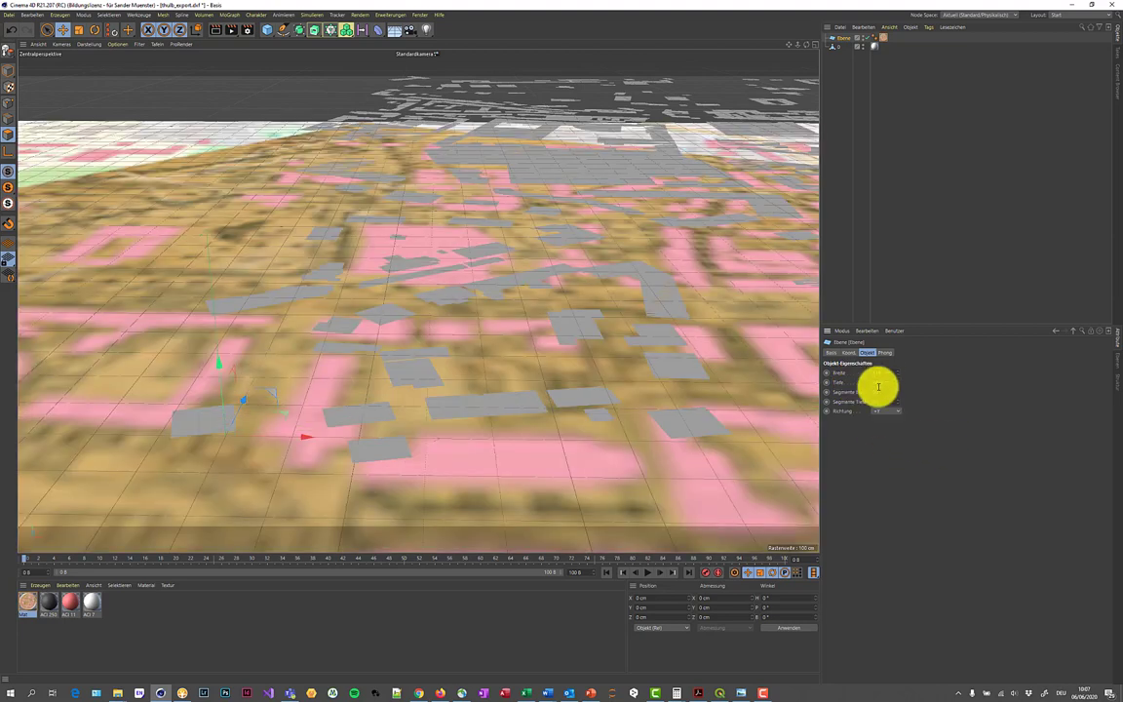
scroll(664, 333, "down", 3)
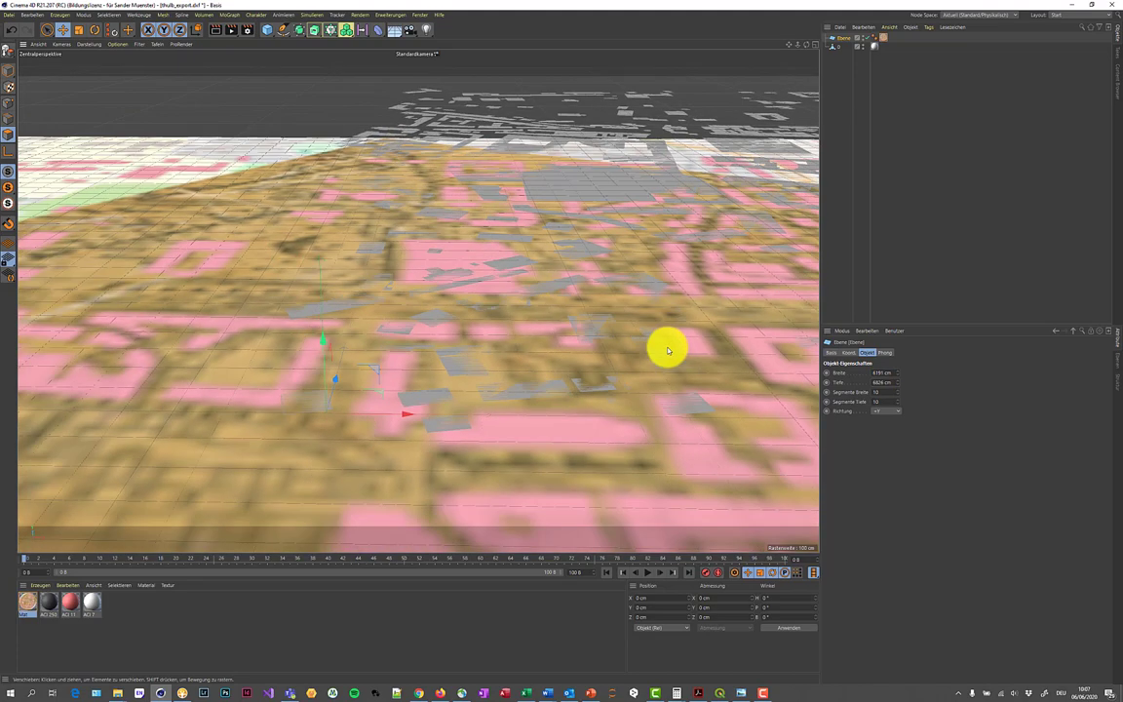
scroll(664, 351, "down", 3)
scroll(664, 356, "down", 3)
scroll(664, 356, "up", 2)
scroll(664, 353, "up", 2)
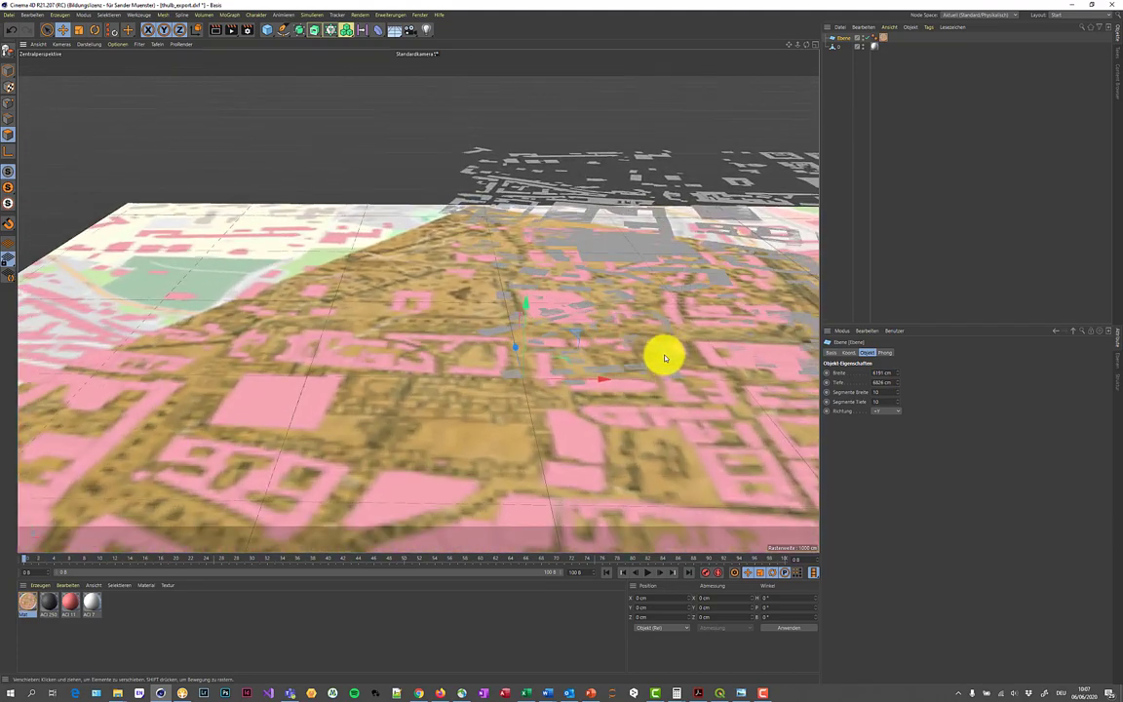
scroll(664, 353, "up", 2)
scroll(663, 365, "up", 2)
scroll(662, 369, "up", 2)
scroll(662, 370, "up", 2)
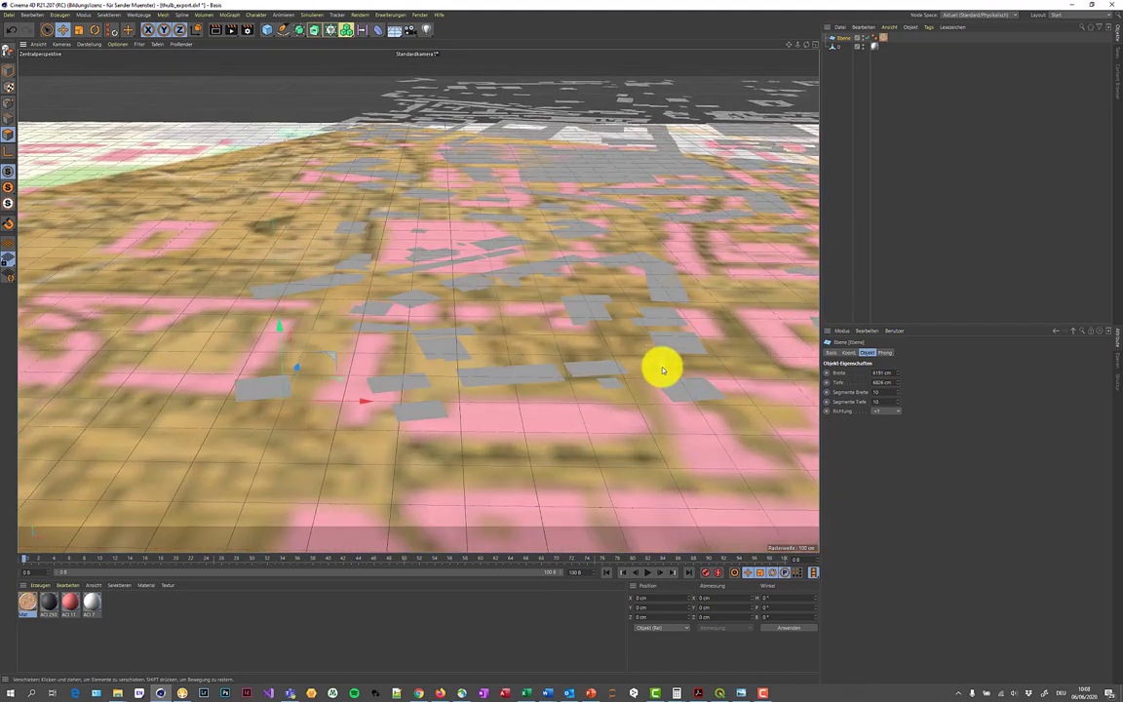
scroll(662, 369, "up", 2)
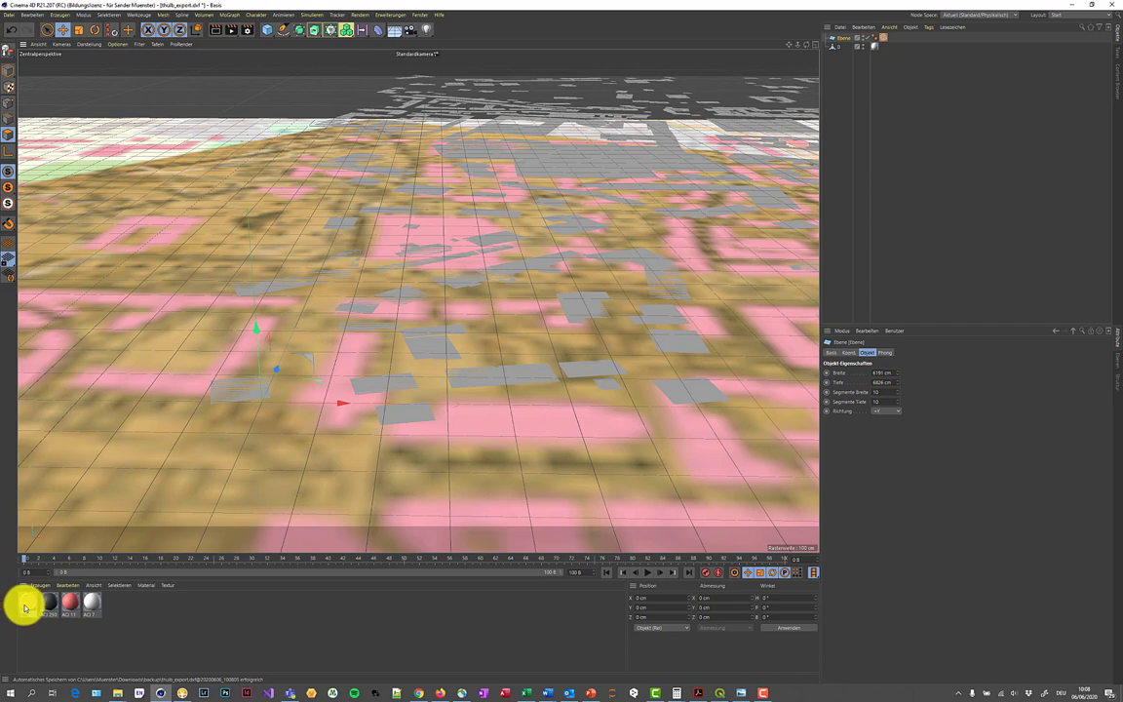
- Set Mat's Editor texture preview size to 8192x8192 (256 MB)
left_click(25, 606)
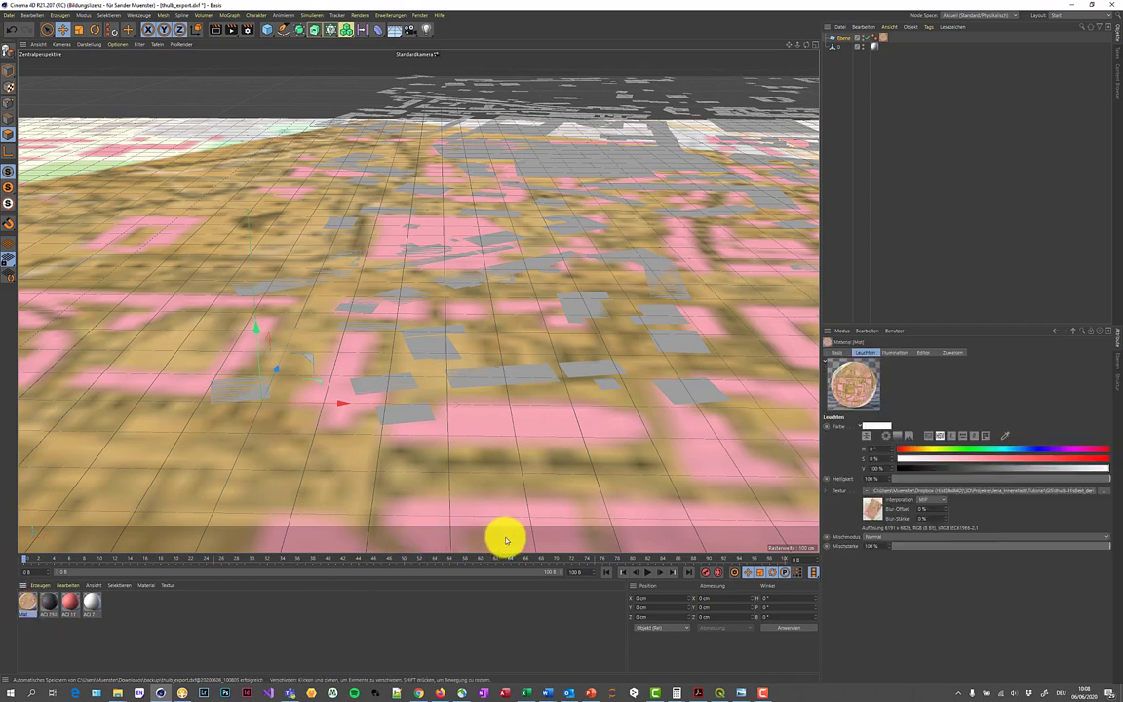
left_click(924, 352)
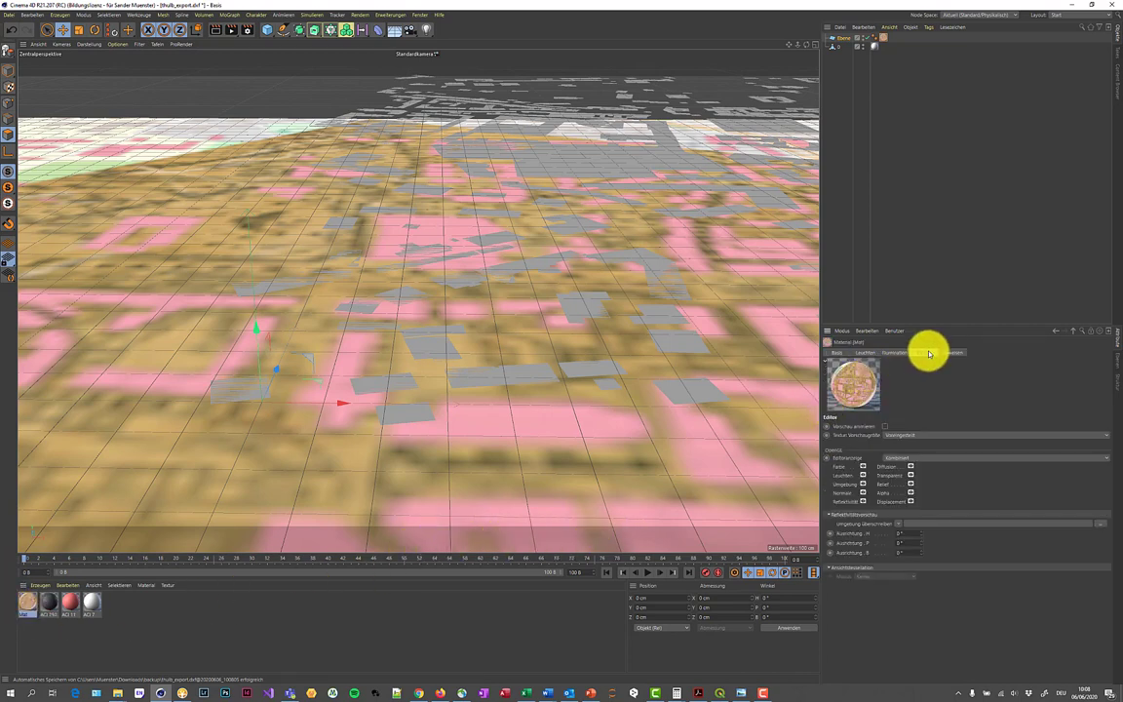
left_click(934, 435)
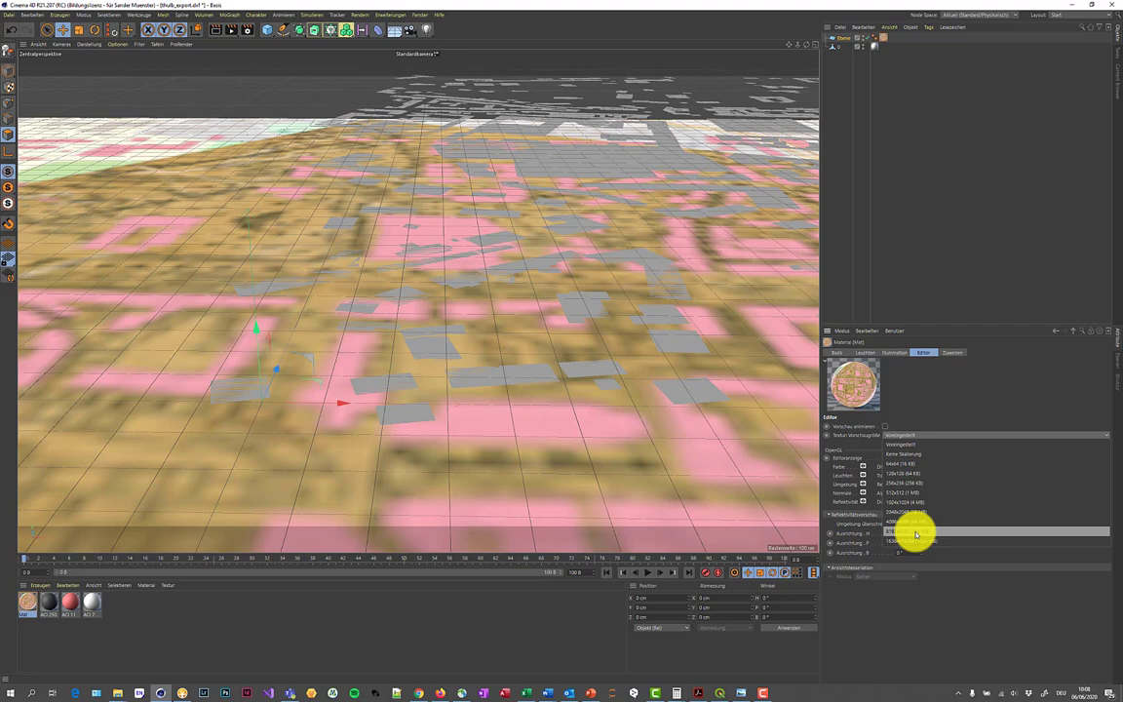
left_click(917, 534)
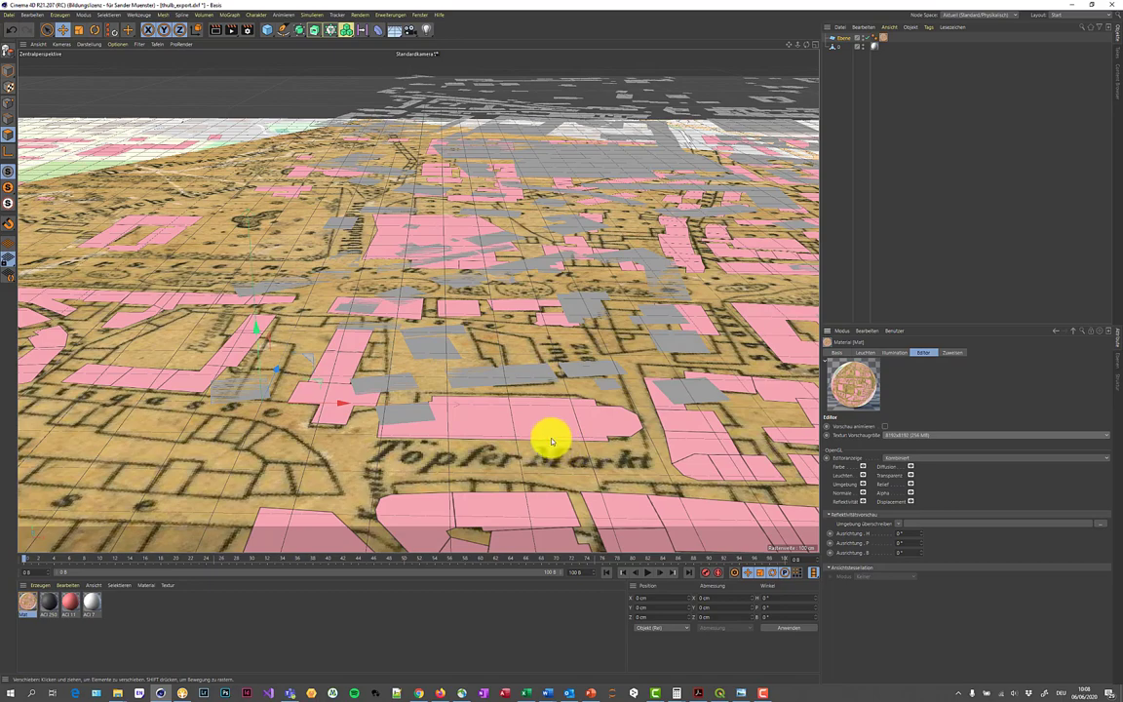
- Zoom out to see the whole textured map, then select the Ebene plane
scroll(549, 440, "down", 2)
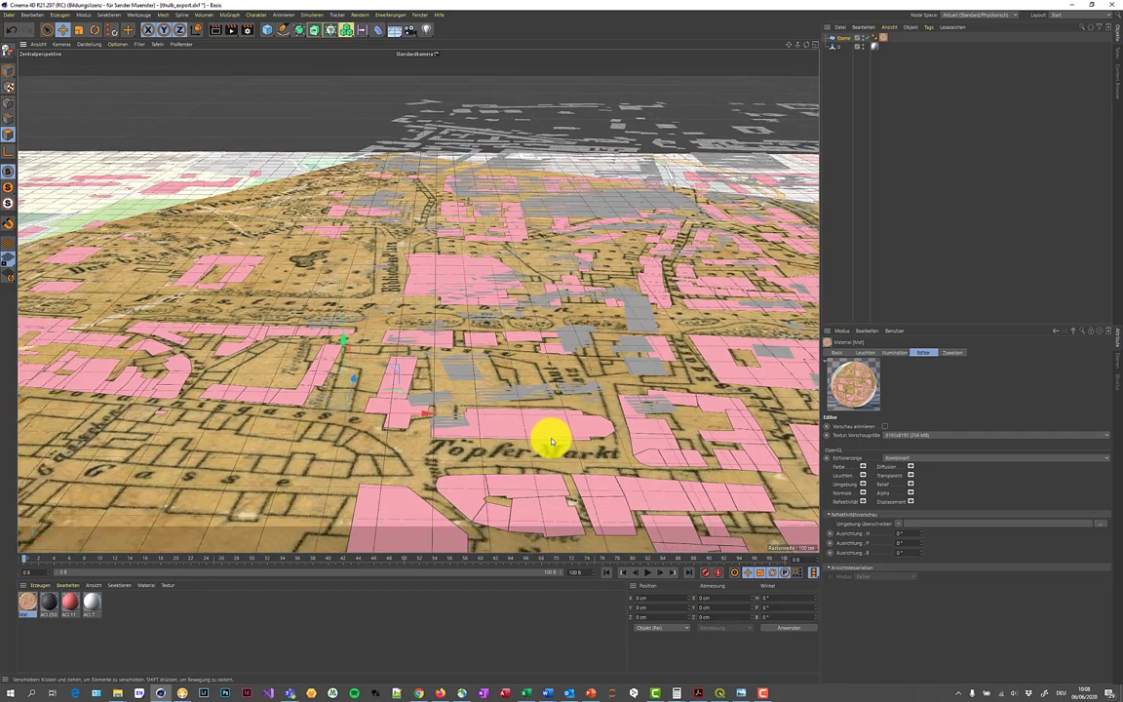
scroll(549, 441, "down", 2)
scroll(541, 447, "down", 2)
scroll(536, 451, "down", 2)
scroll(537, 451, "down", 2)
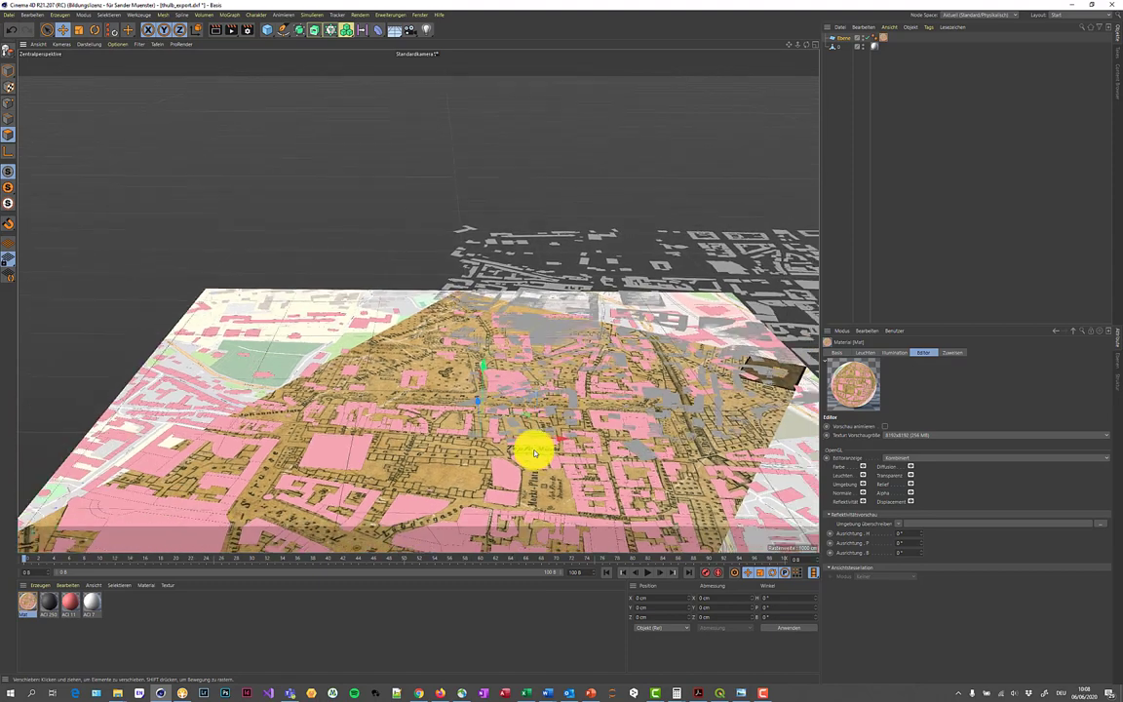
scroll(537, 451, "down", 2)
scroll(538, 451, "down", 2)
scroll(538, 450, "down", 2)
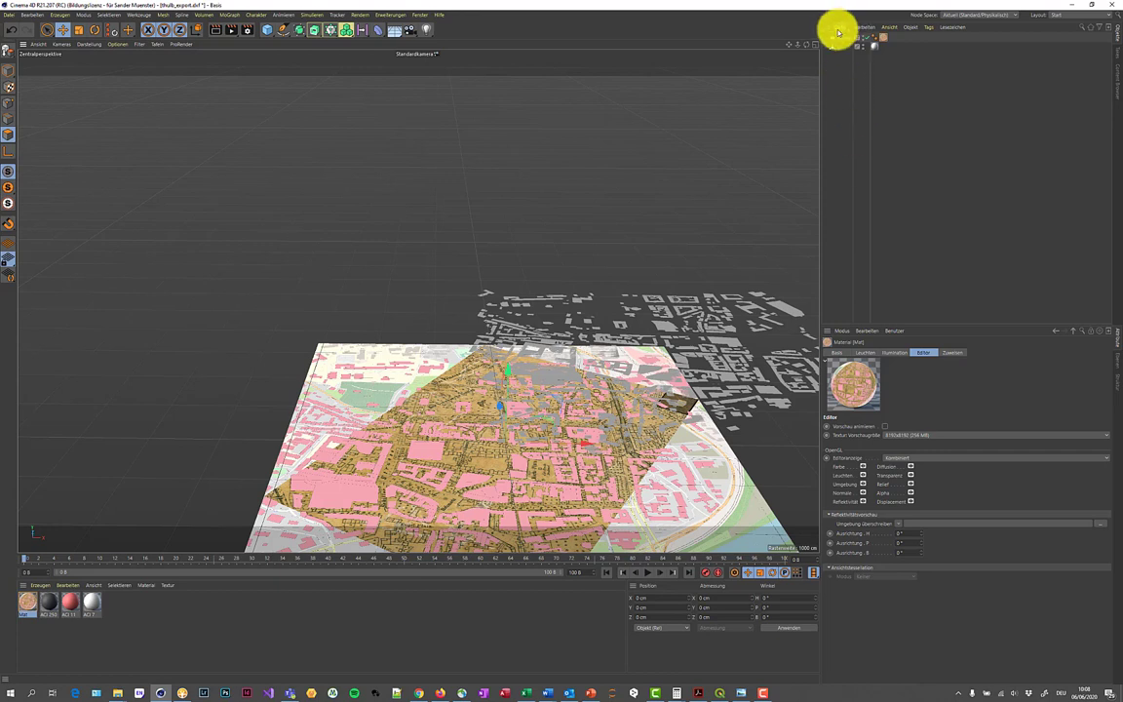
left_click(839, 38)
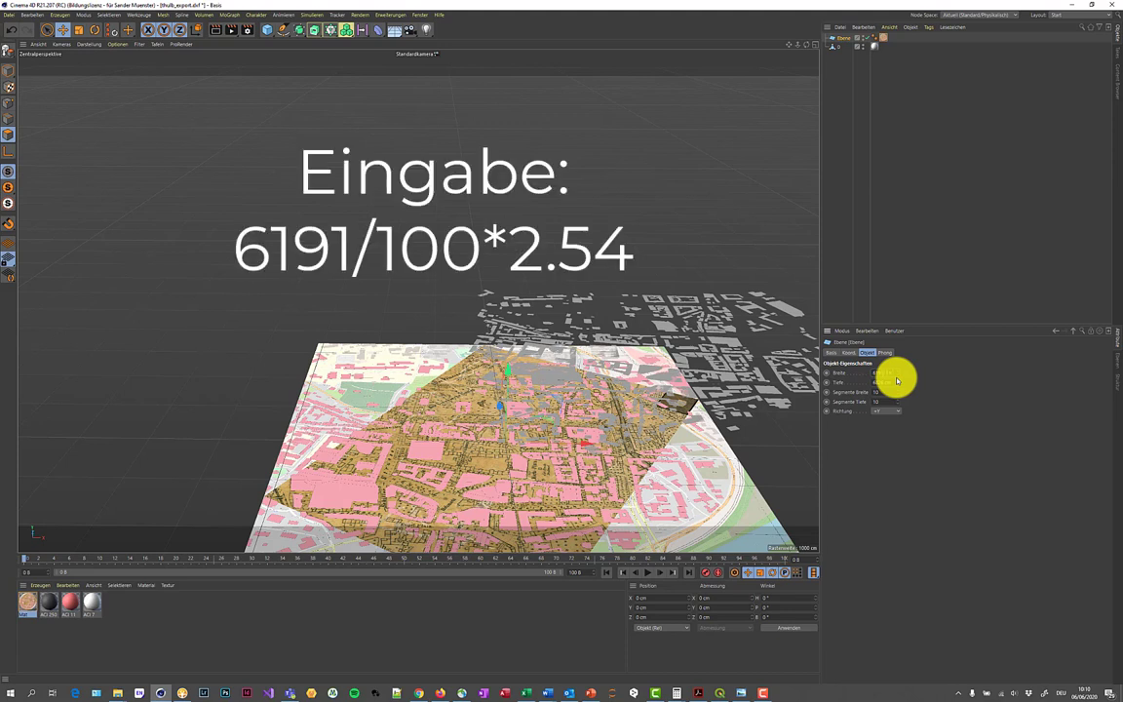
- Enter the width formula 6191/100*2.54 so the plane becomes 157.251 cm wide
key("Return")
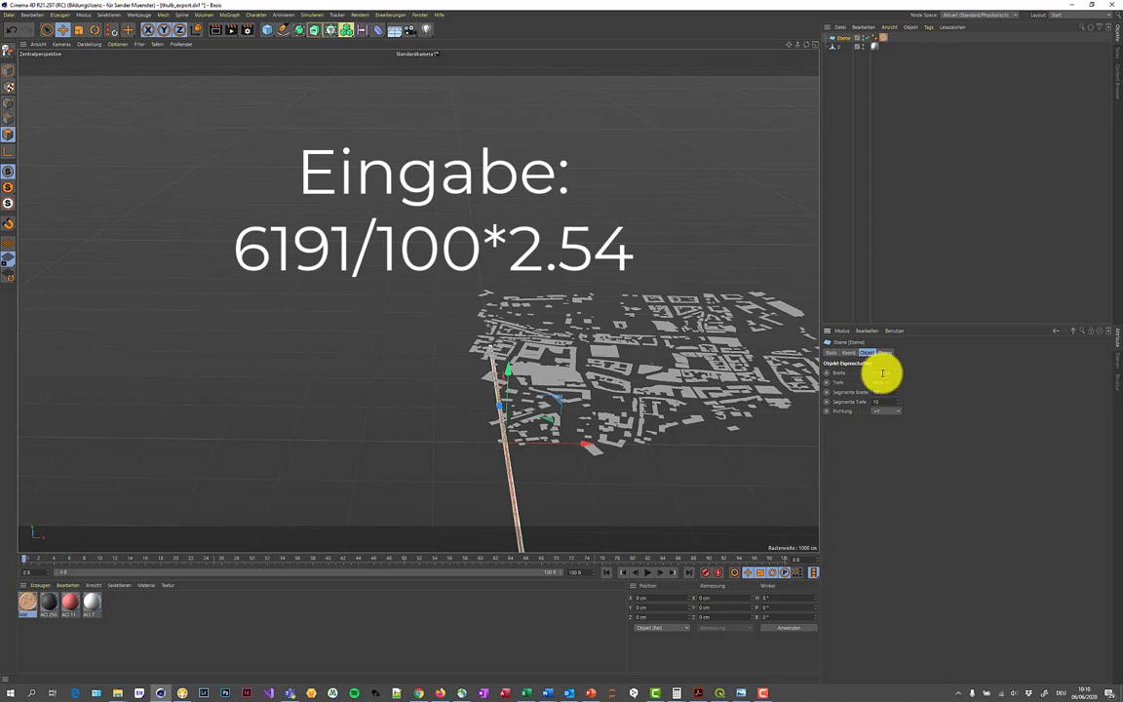
double_click(882, 373)
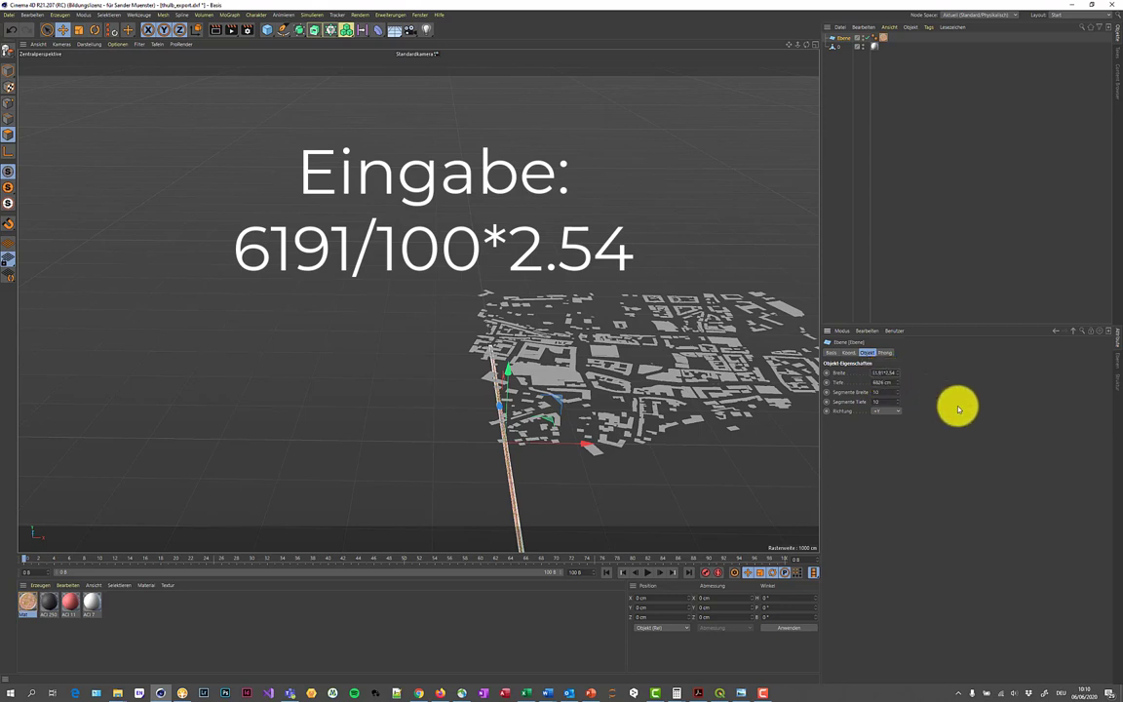
key("Return")
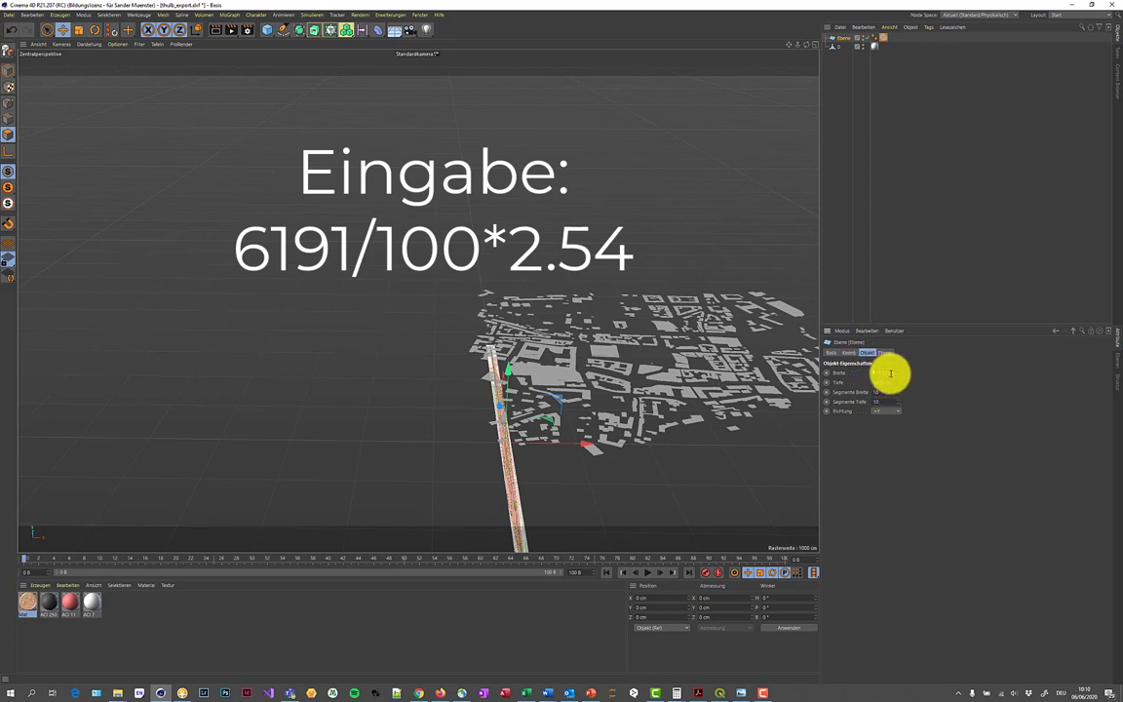
- Set the depth with the formula 68,26*2.54 to get 173.38 cm, and confirm the width
left_click(888, 384)
type("6826/100")
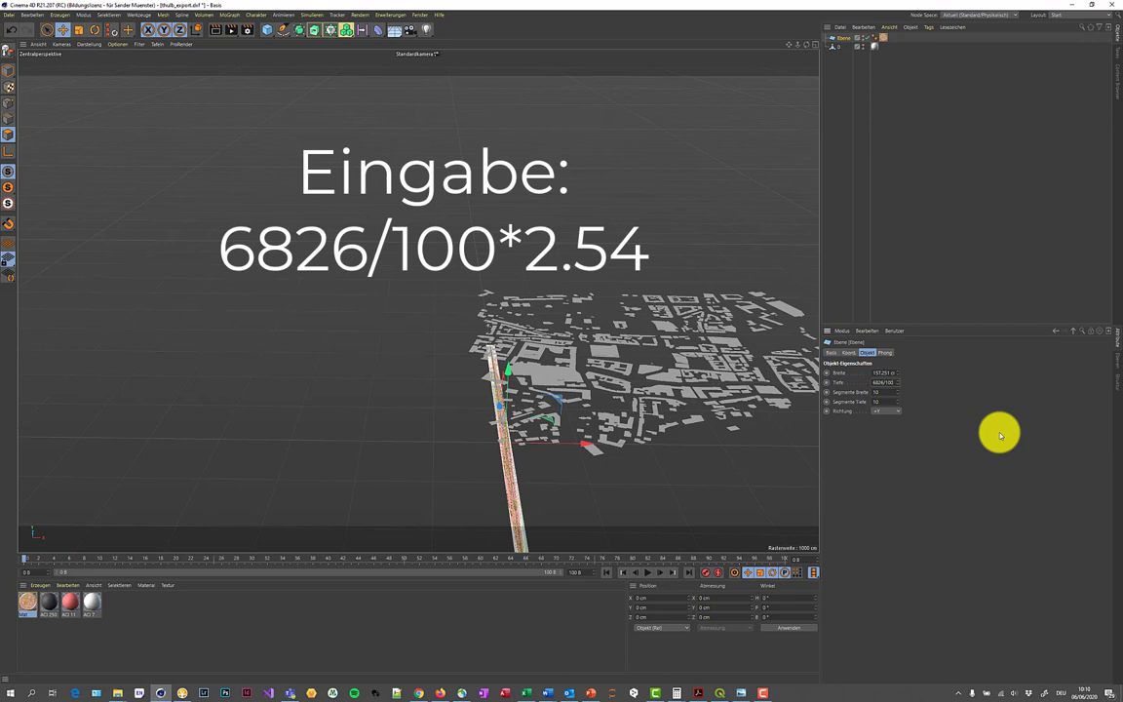
key("Return")
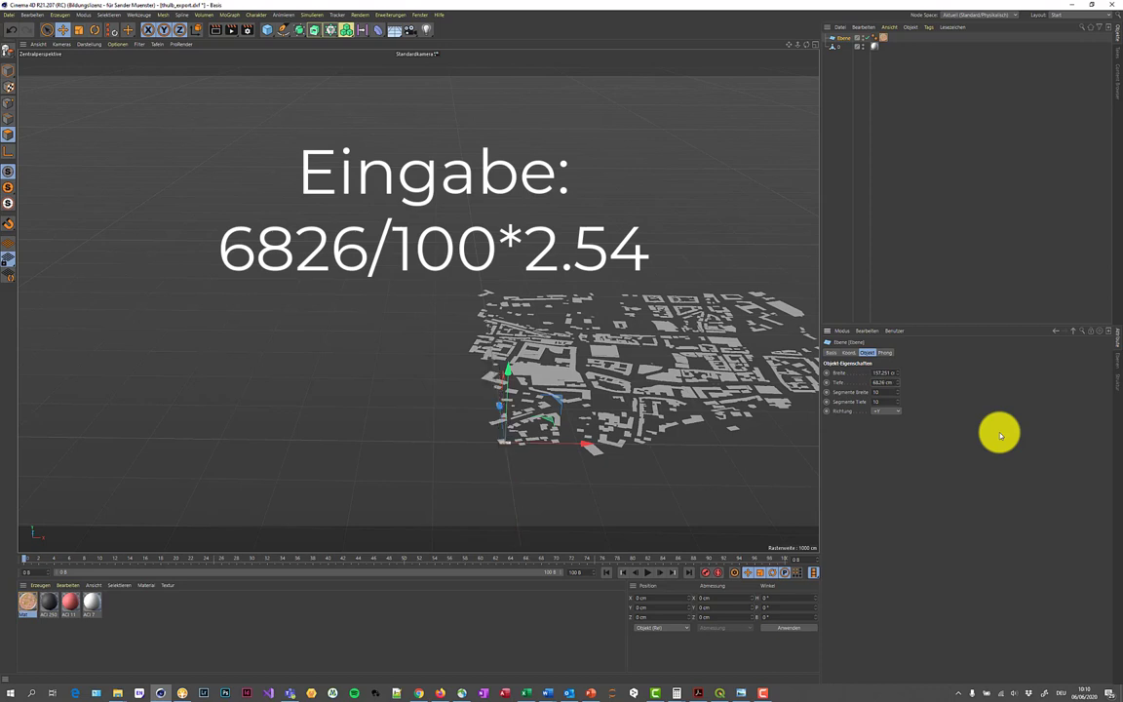
left_click(883, 382)
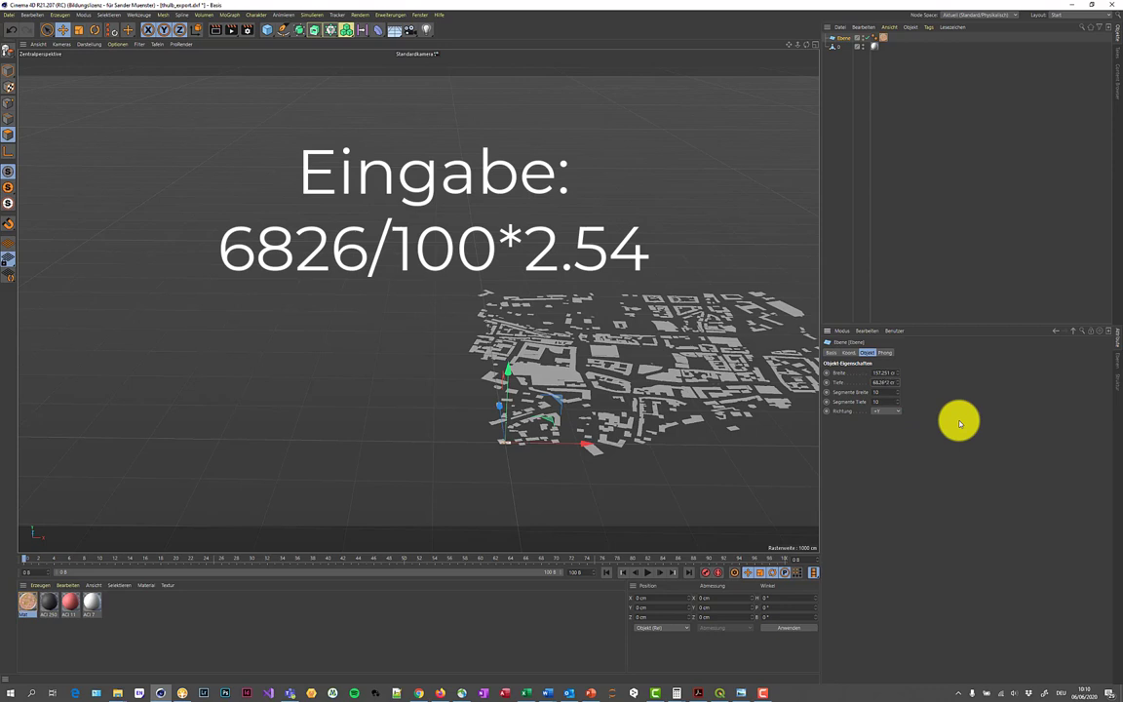
type("54")
key("Return")
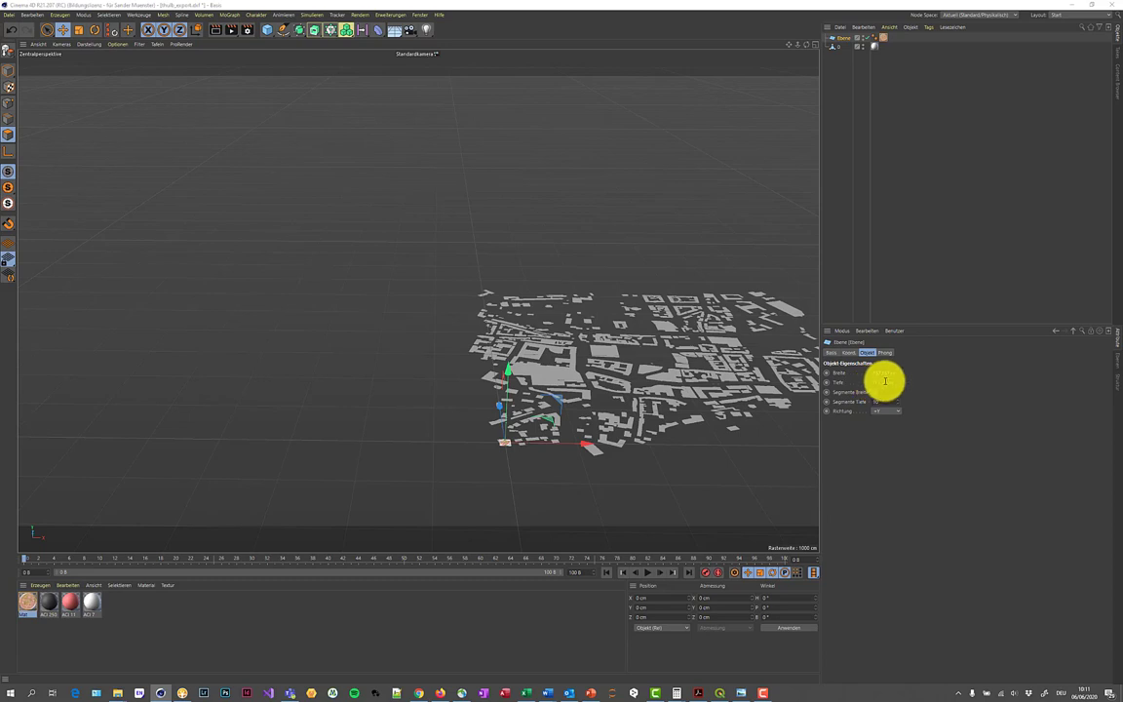
left_click(889, 373)
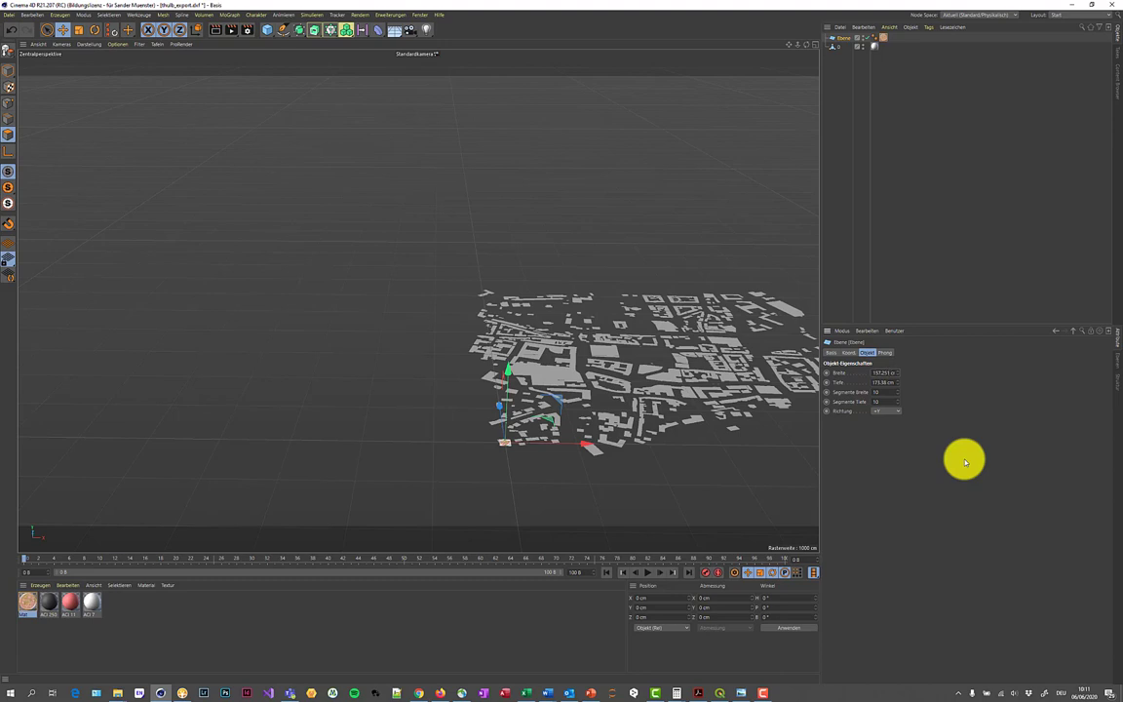
key("Return")
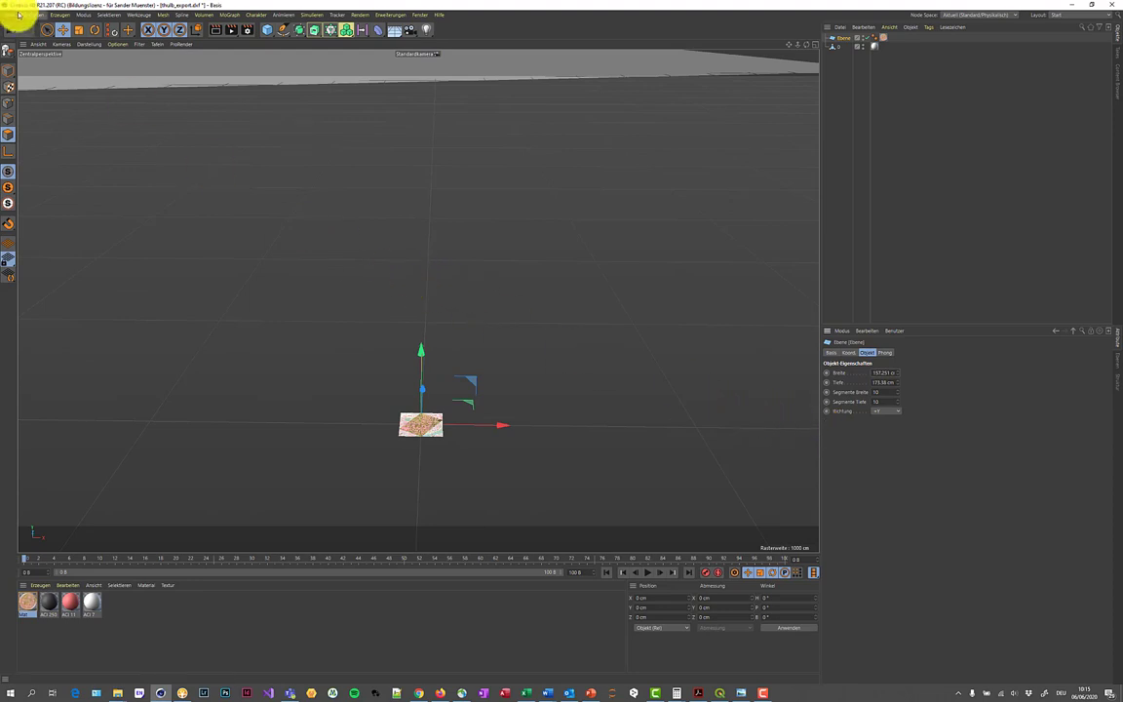
- Switch the project scale to a larger unit so grid spacing reads 100000 cm, then reselect Ebene
left_click(31, 15)
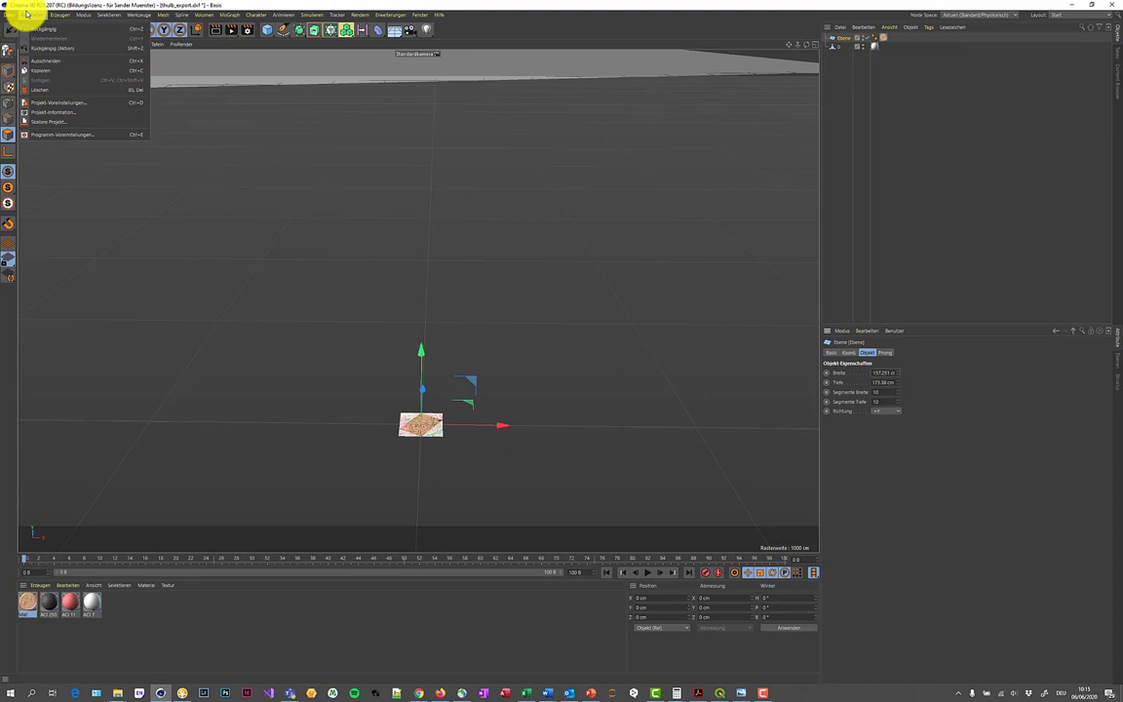
left_click(68, 103)
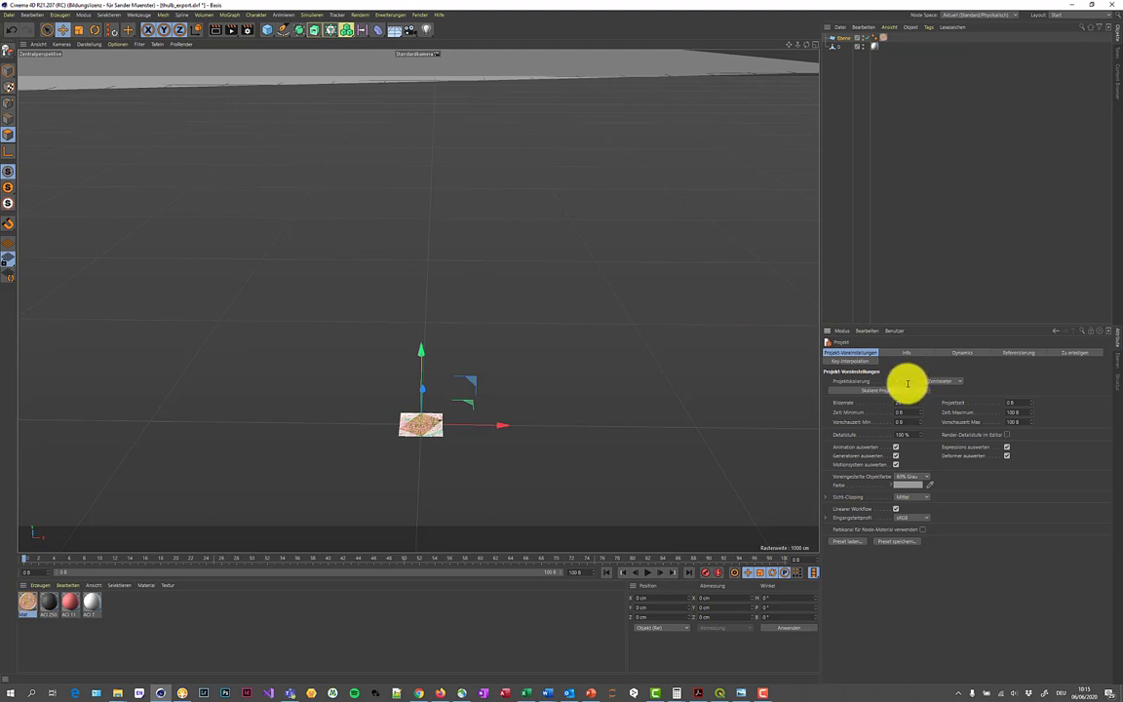
left_click(943, 381)
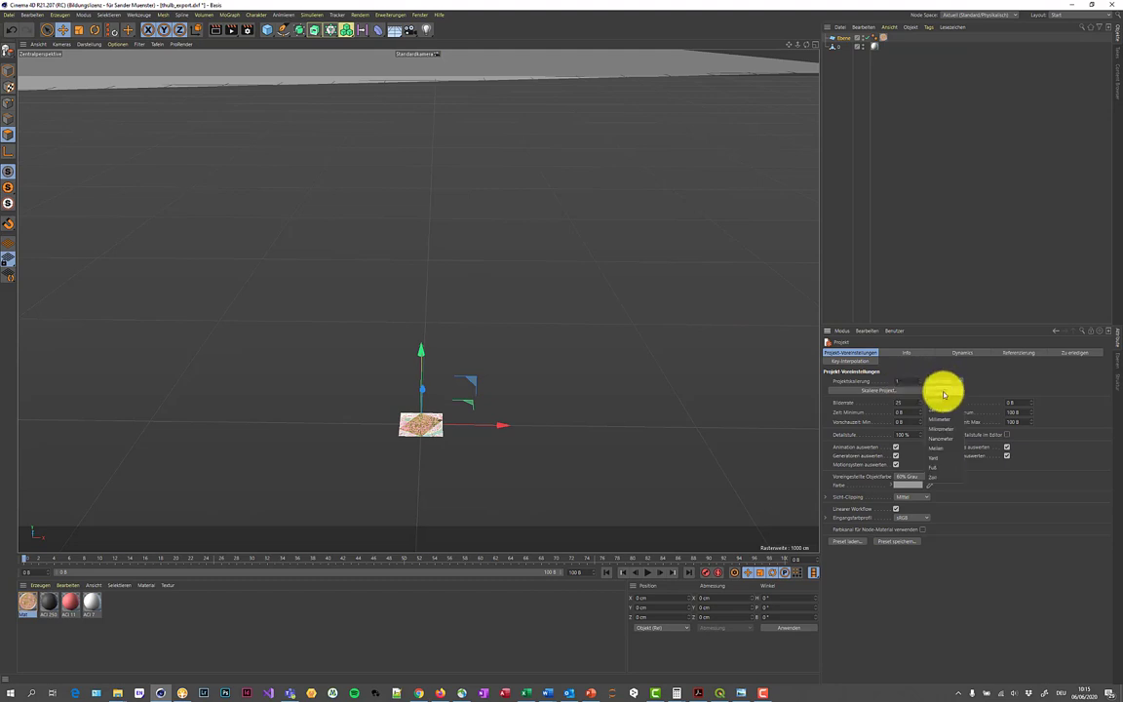
left_click(940, 401)
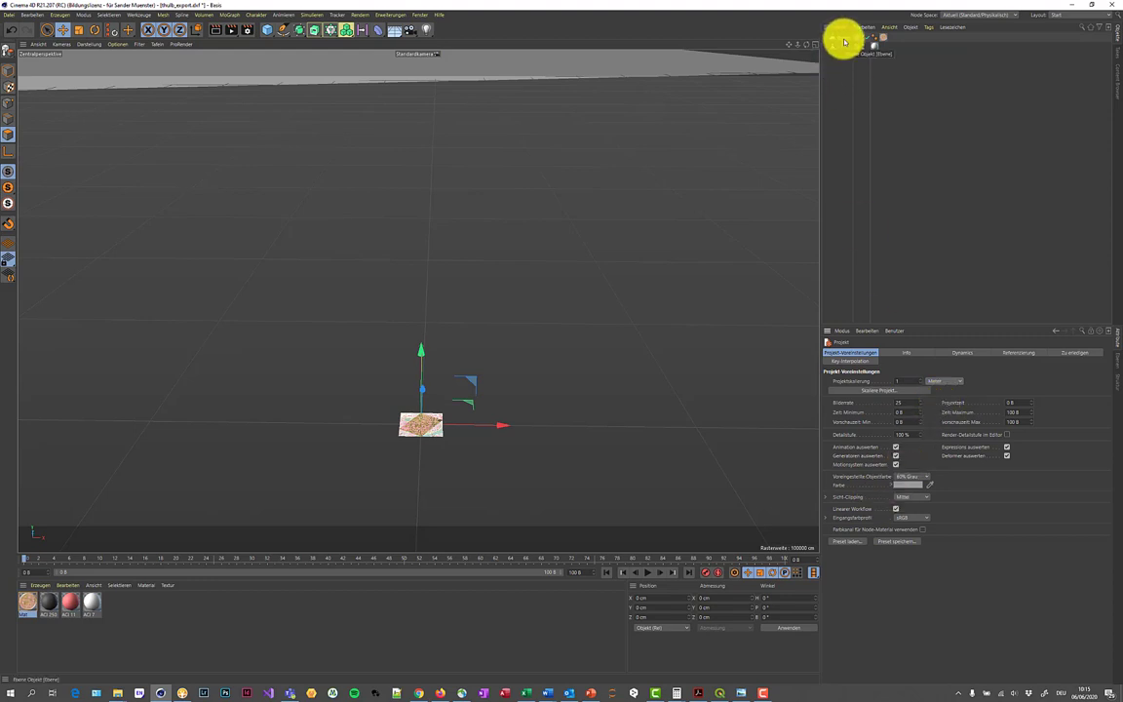
left_click(844, 40)
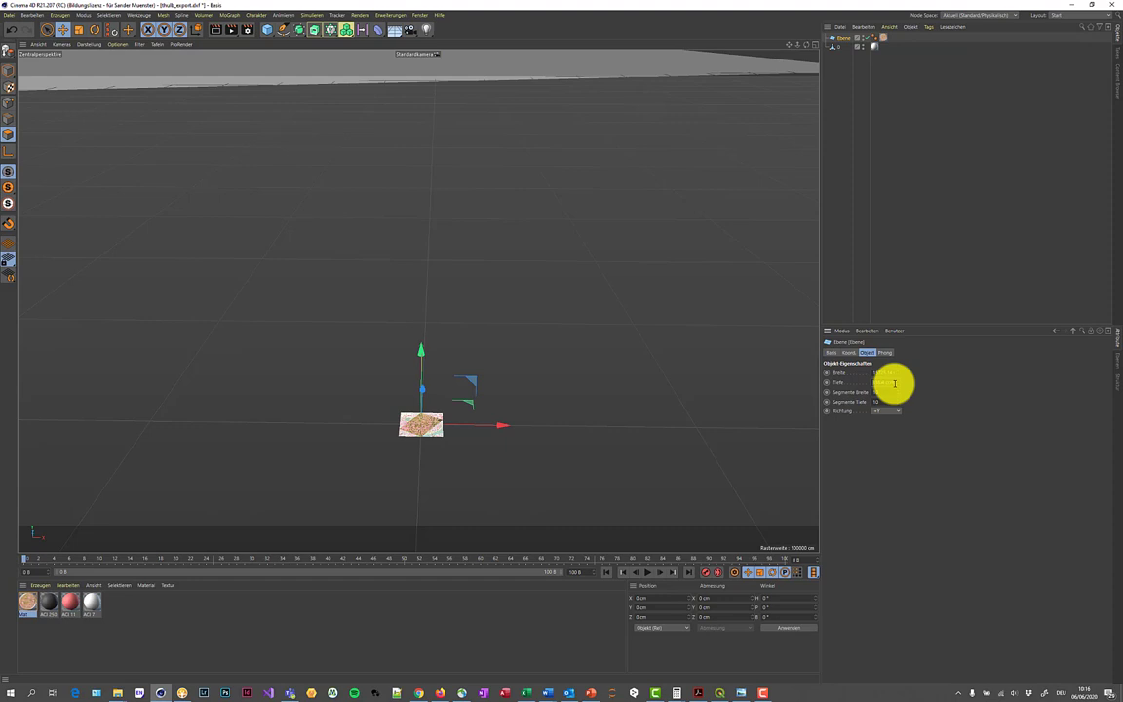
- Enlarge the map plane's depth and width to about 7251.4 cm, then select Polygon-Objekt
key("Return")
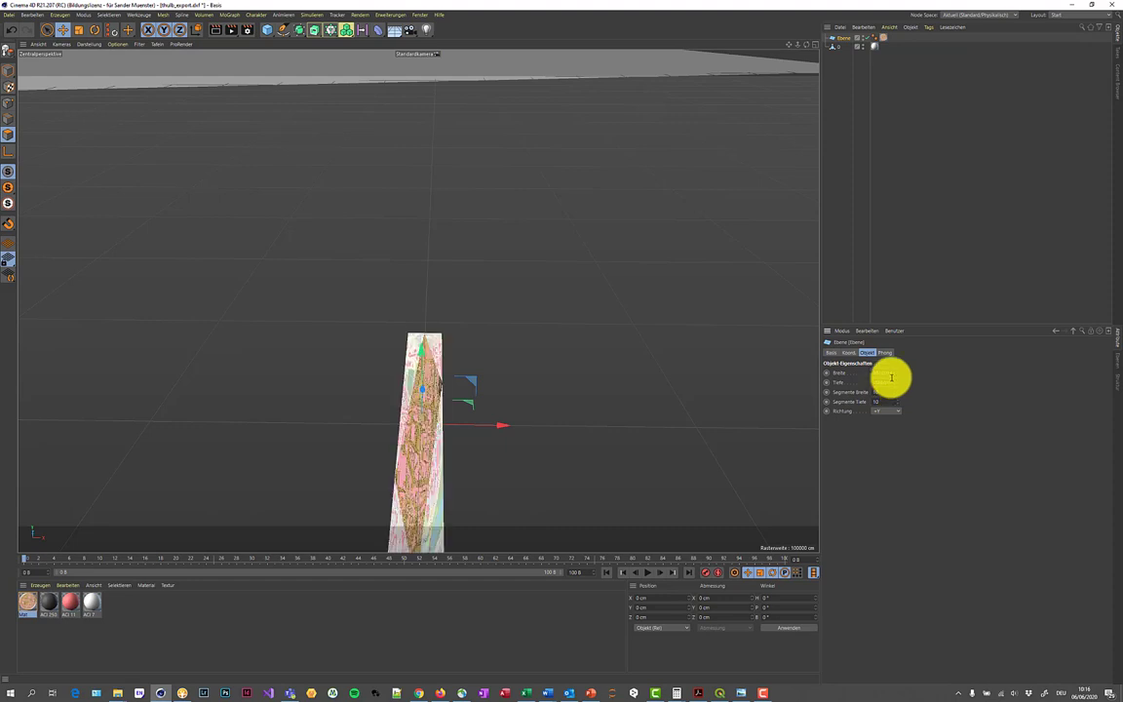
left_click(894, 373)
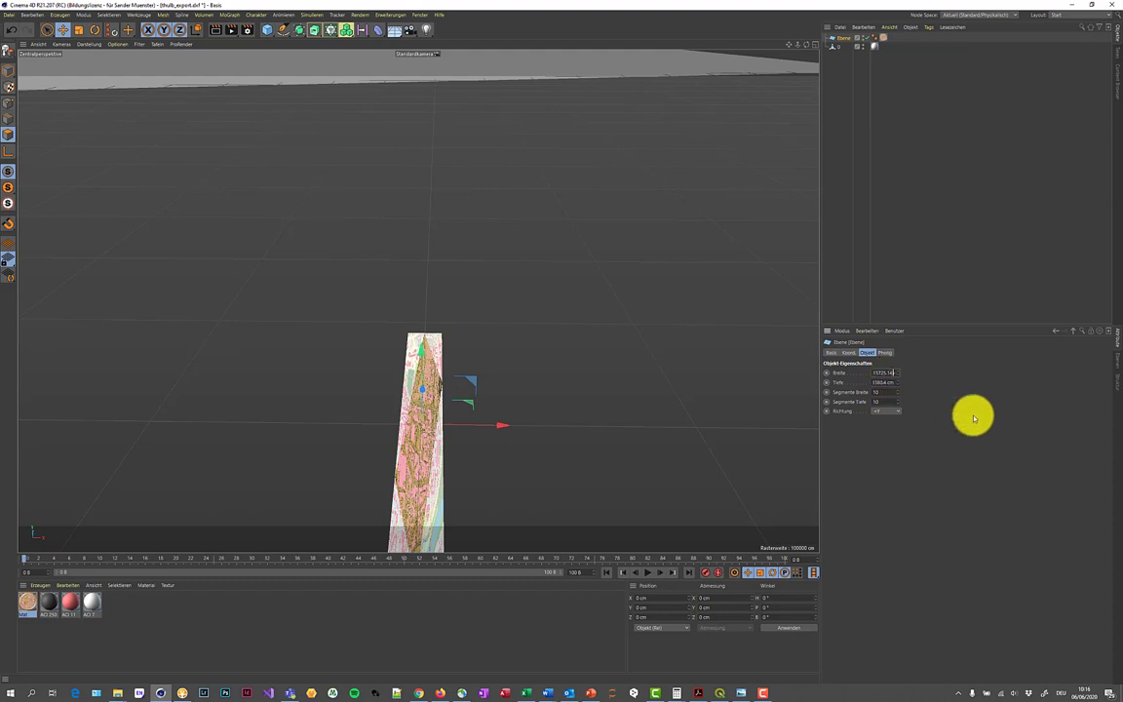
key("BackSpace")
key("BackSpace")
key("Return")
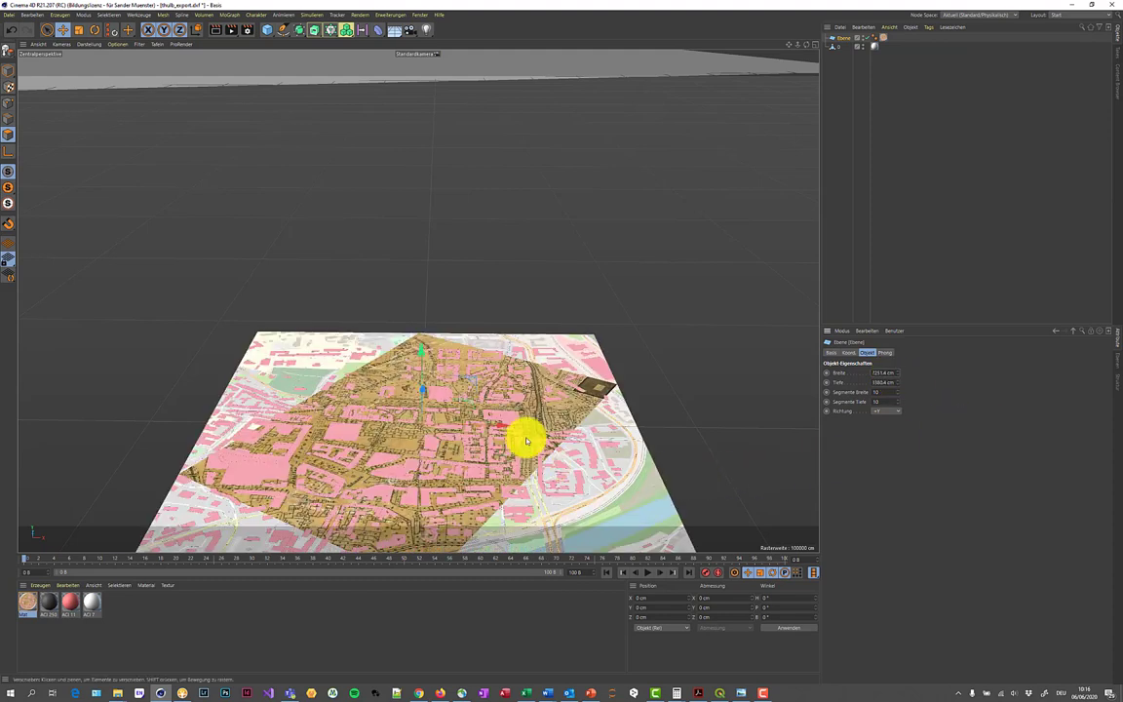
left_click(836, 49)
- Zoom far out and orbit to look down on the enlarged map plane
scroll(552, 161, "down", 3)
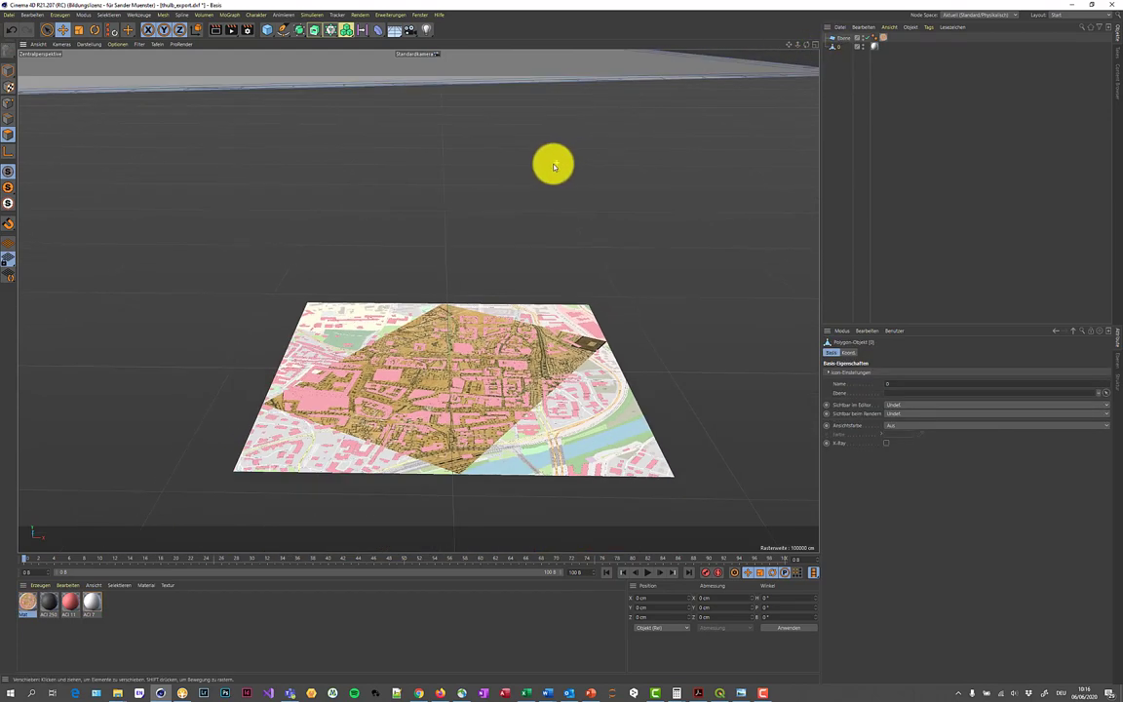
scroll(552, 166, "down", 3)
scroll(552, 167, "down", 2)
scroll(549, 167, "down", 2)
scroll(546, 168, "down", 2)
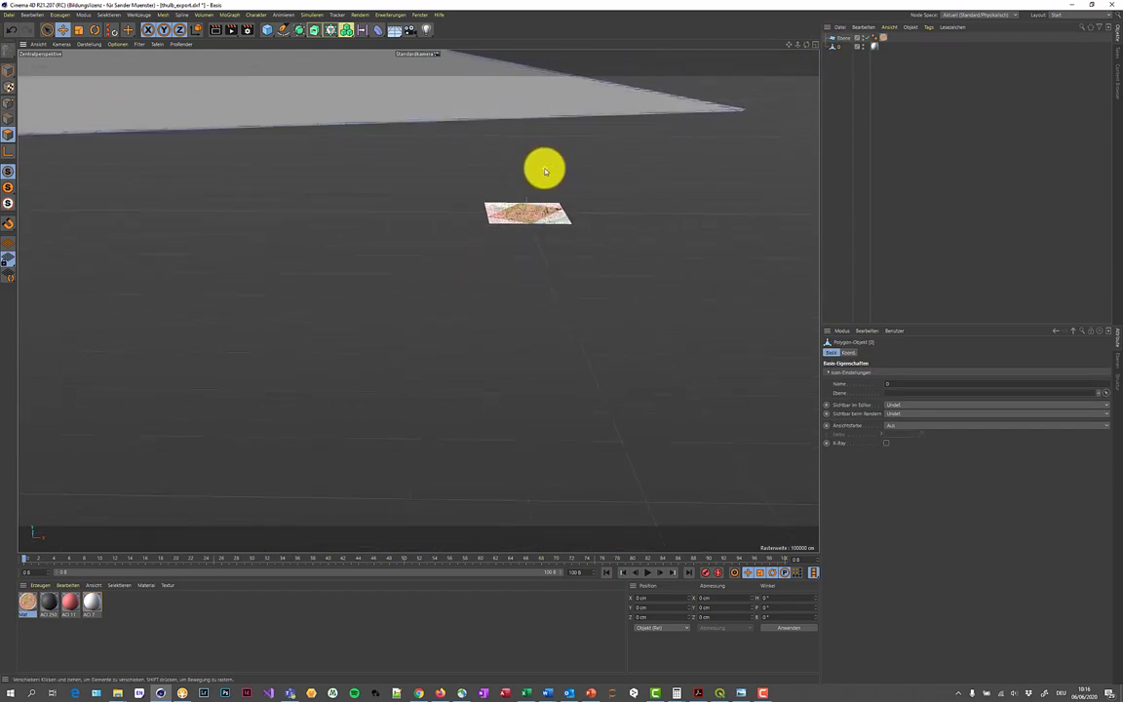
scroll(545, 171, "down", 2)
scroll(555, 161, "down", 2)
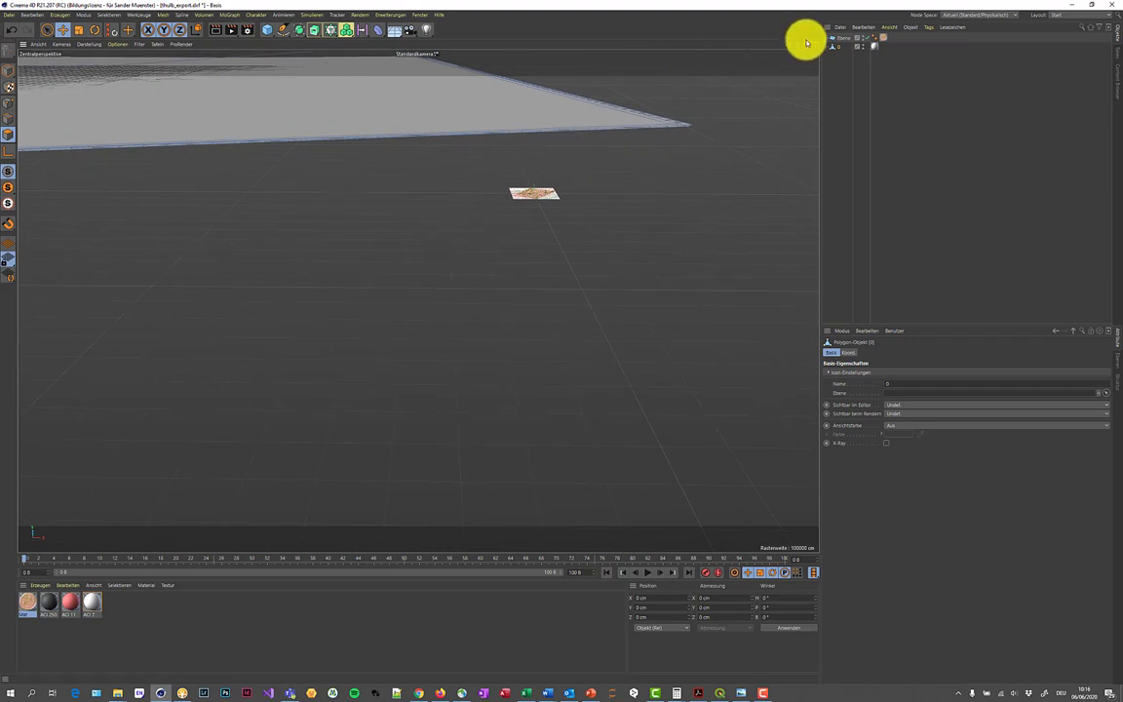
left_click_drag(807, 45, 559, 339)
scroll(610, 210, "down", 2)
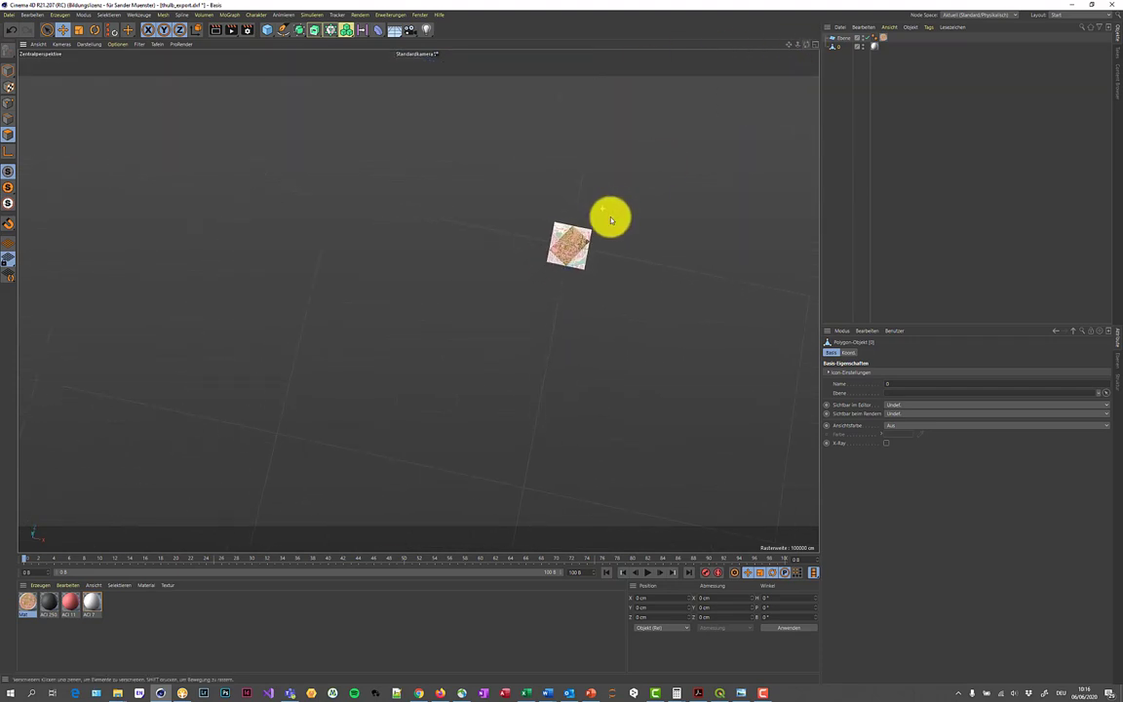
scroll(615, 242, "down", 2)
scroll(617, 242, "down", 2)
scroll(624, 242, "down", 2)
scroll(617, 242, "down", 2)
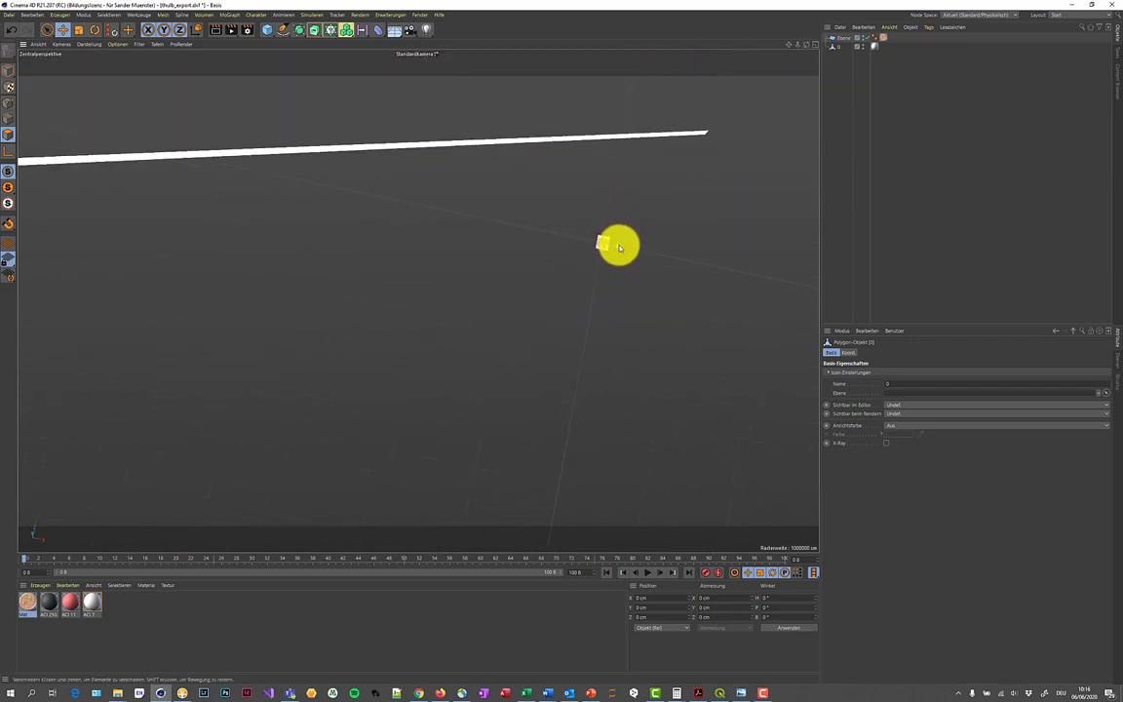
scroll(619, 245, "down", 2)
scroll(614, 243, "down", 2)
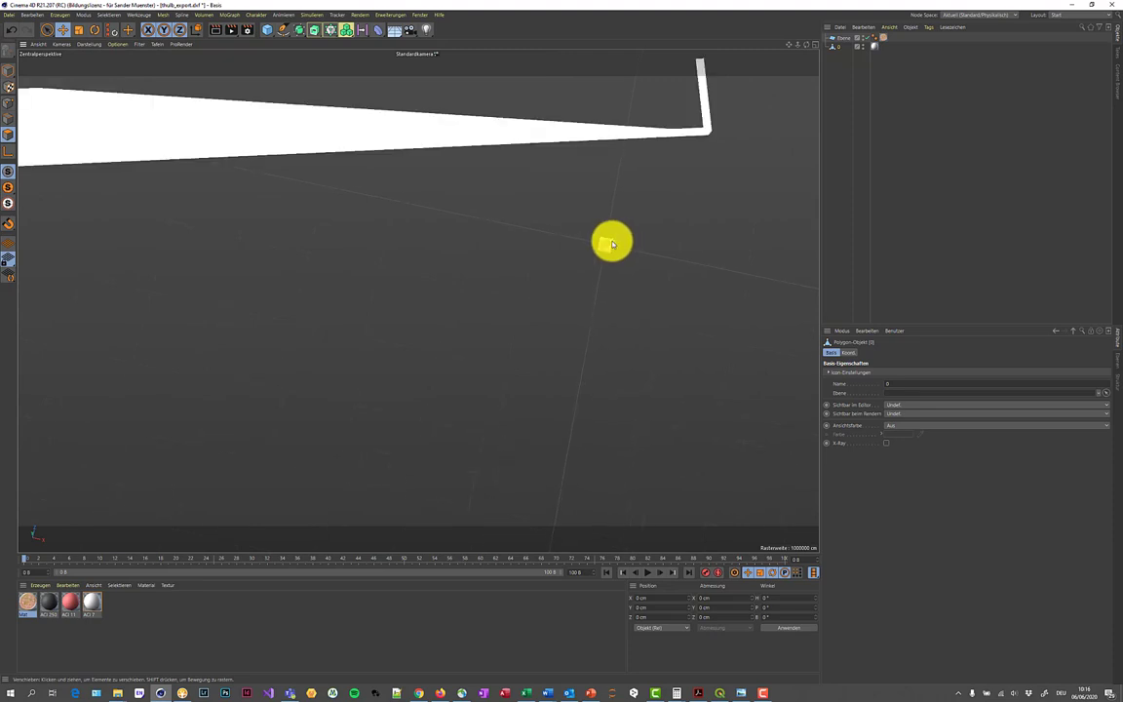
scroll(612, 245, "down", 1)
scroll(610, 242, "down", 2)
scroll(610, 243, "down", 2)
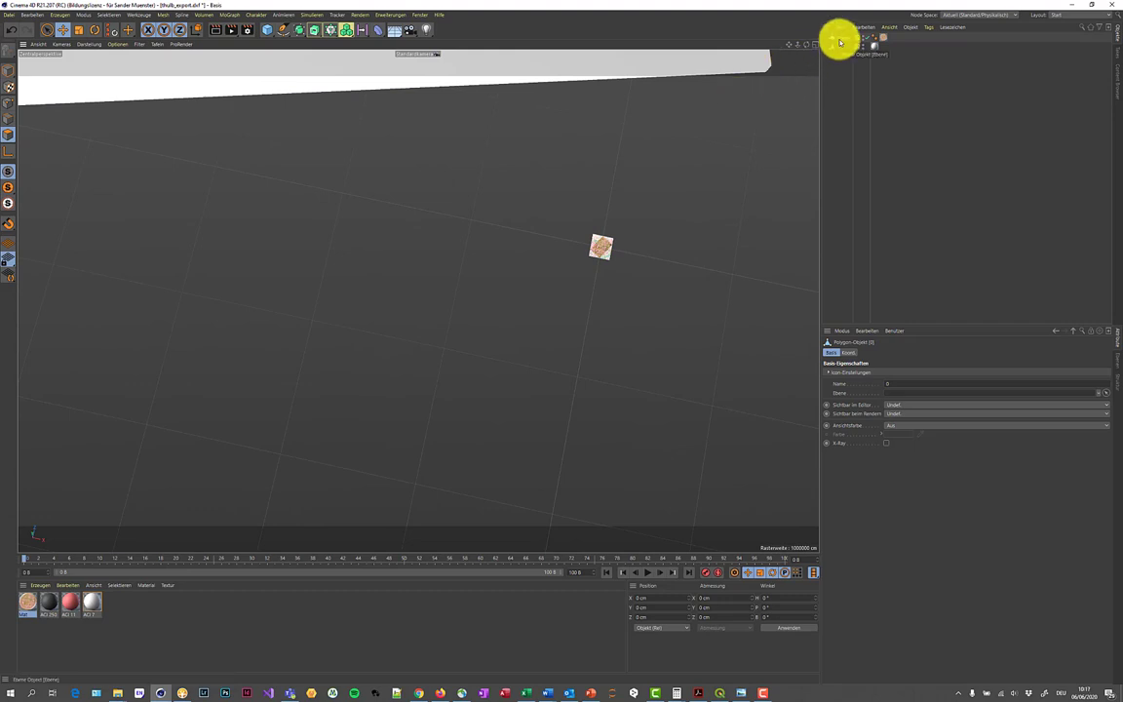
- Select Ebene, then Polygon-Objekt, and bring up the viewport's Tafeln list of views
left_click(841, 41)
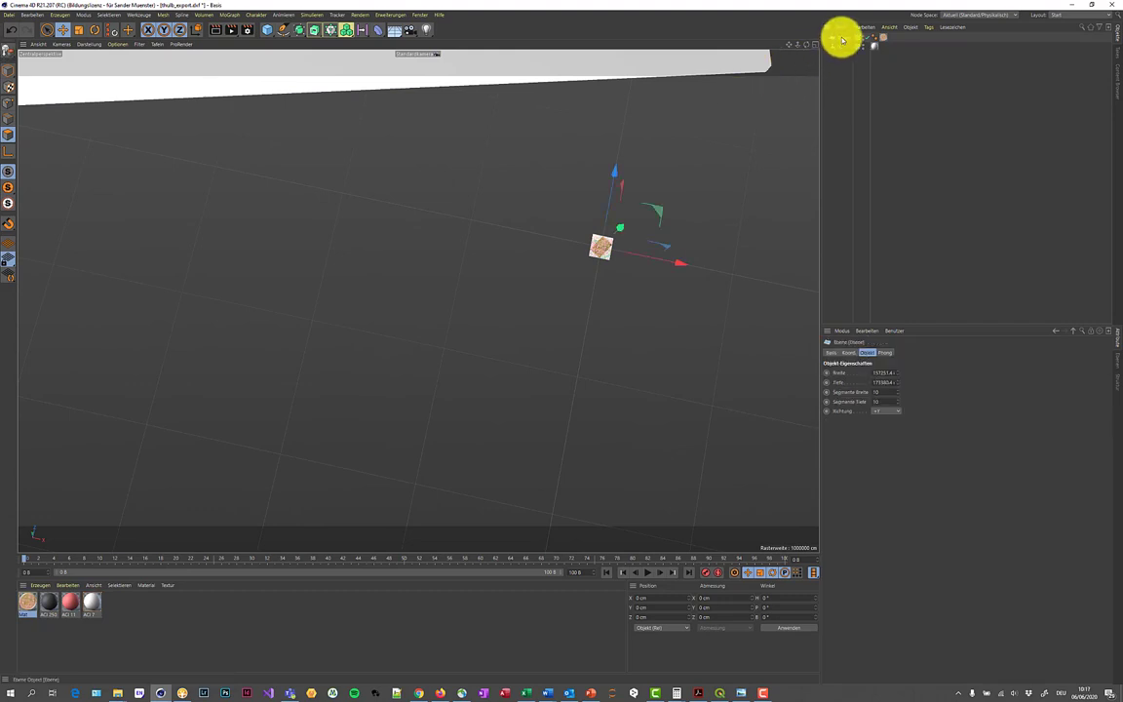
left_click(835, 47)
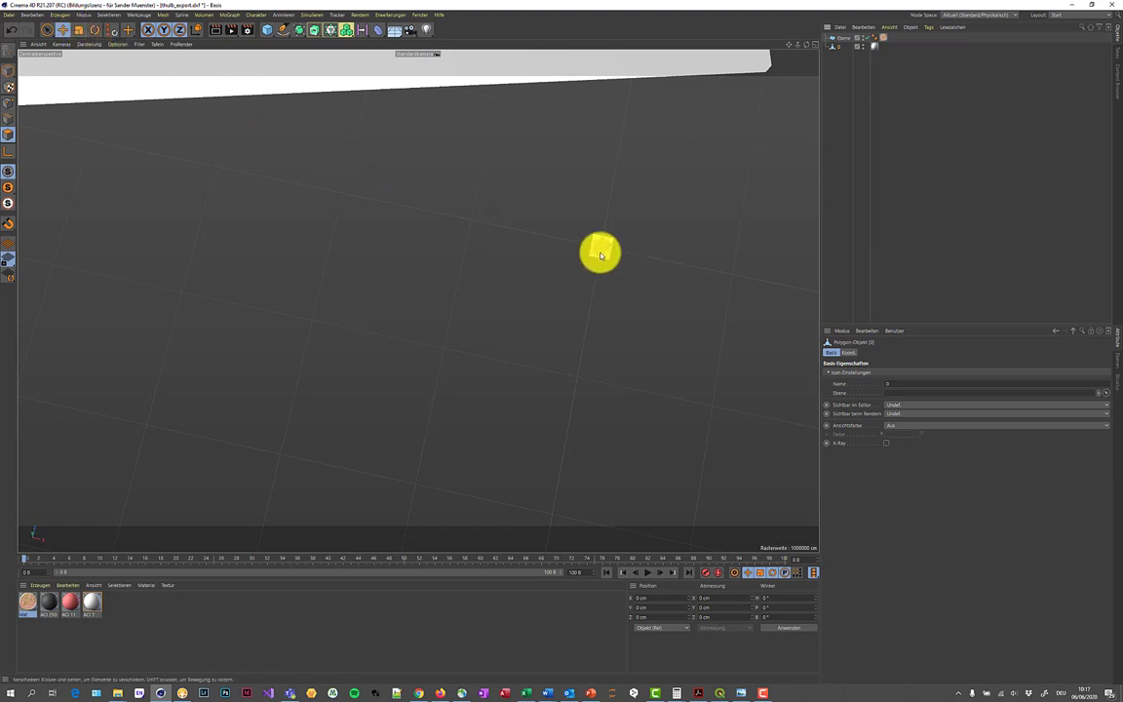
left_click_drag(603, 261, 603, 246)
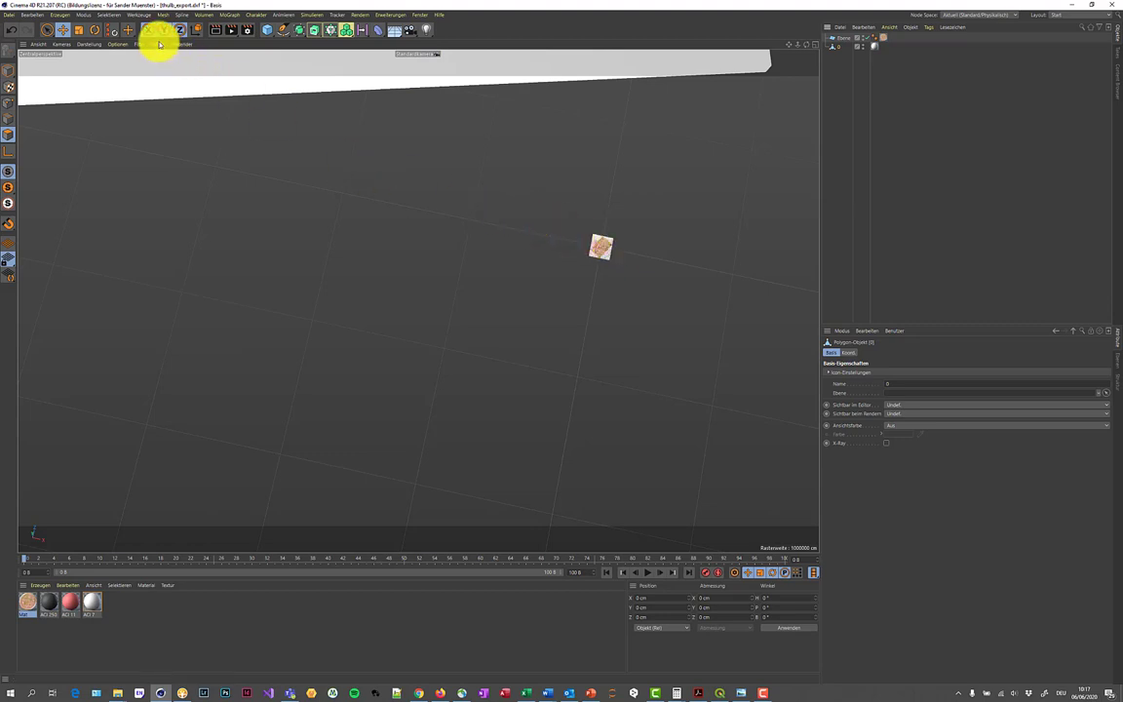
left_click(158, 46)
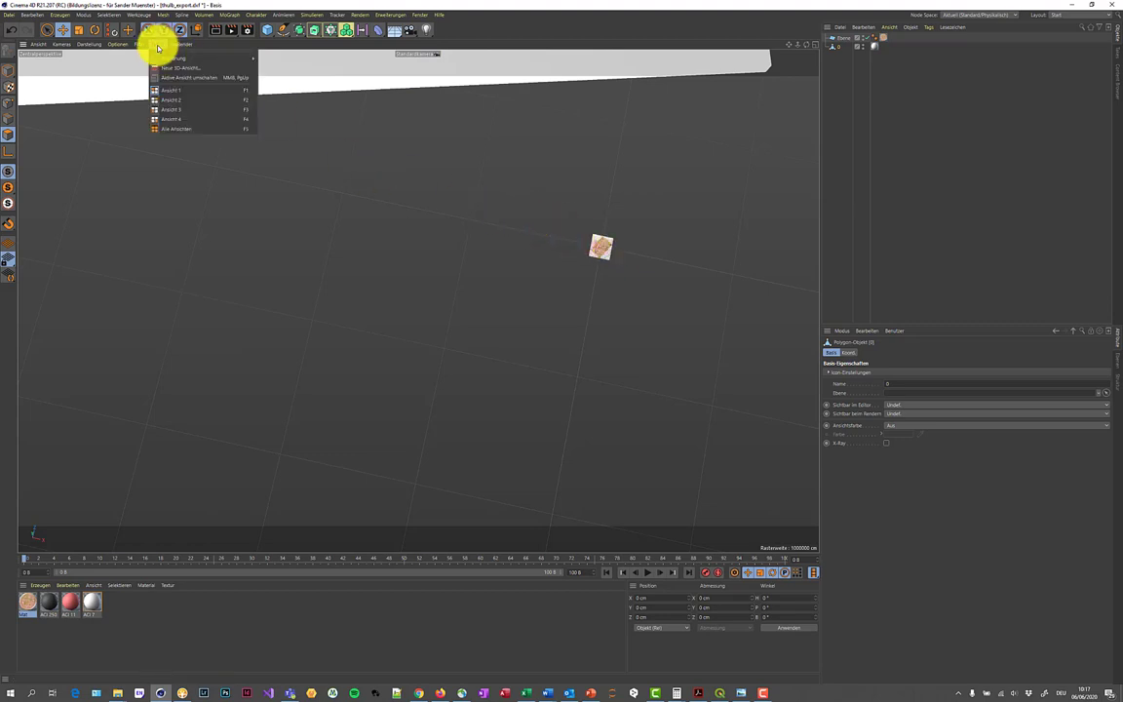
- Switch the viewport to Top view and zoom until the square plane is framed
left_click(175, 101)
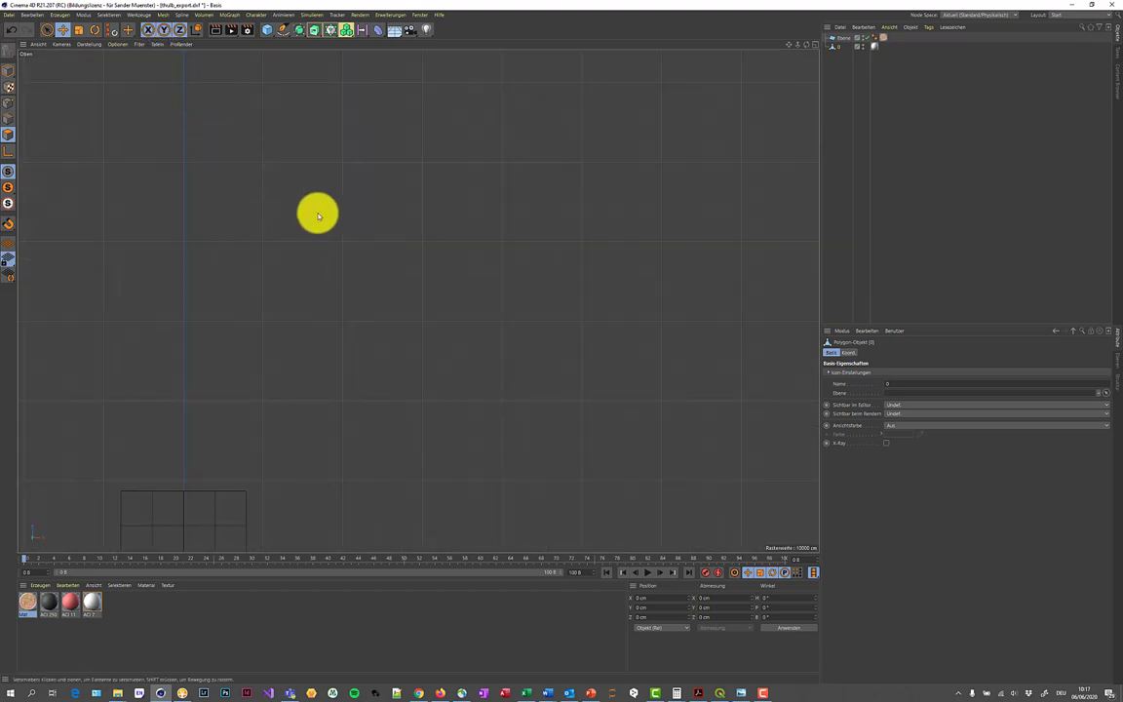
scroll(364, 245, "down", 2)
scroll(364, 244, "down", 5)
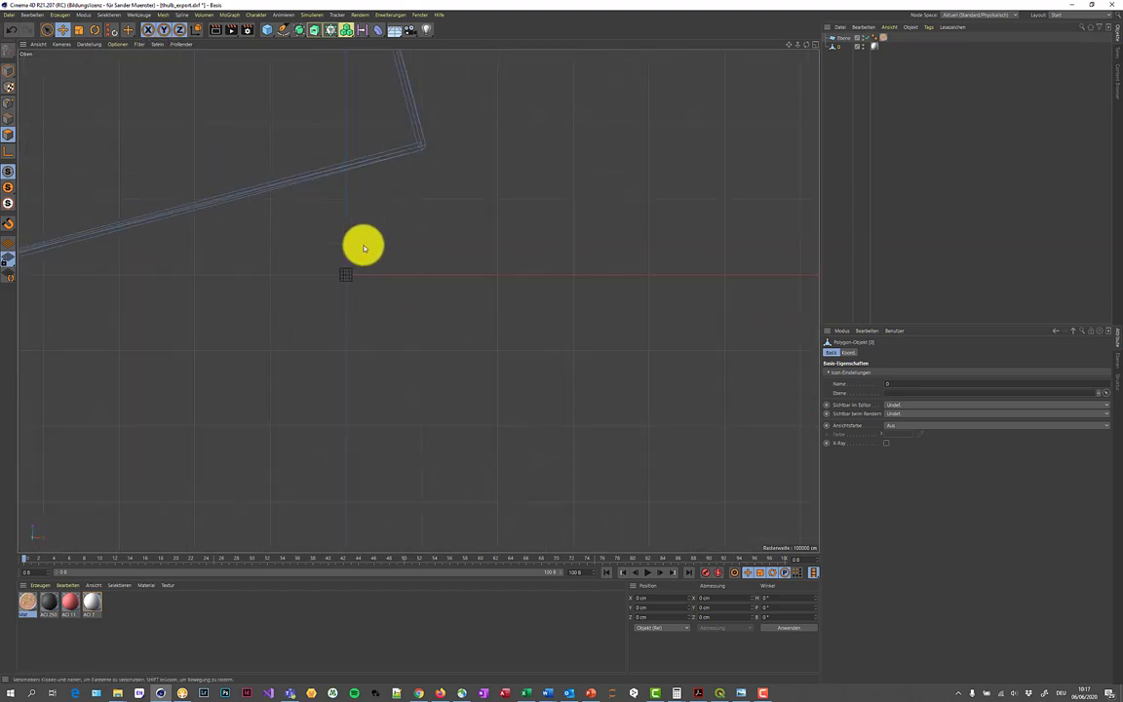
scroll(361, 243, "down", 3)
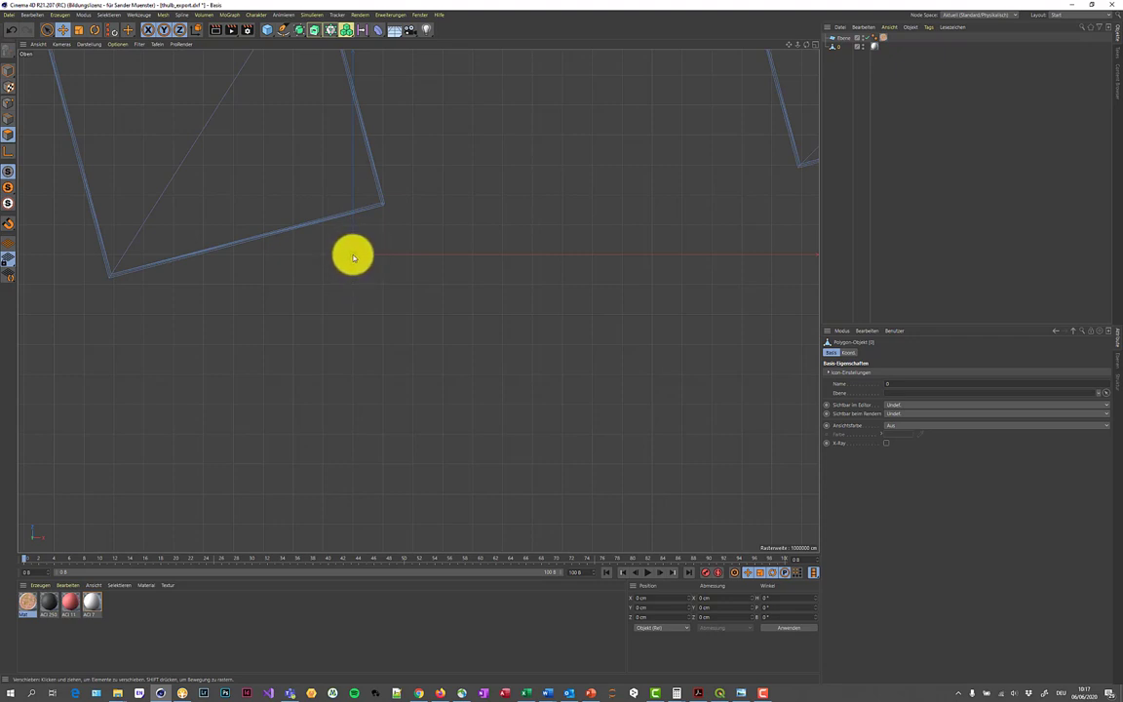
left_click(353, 255)
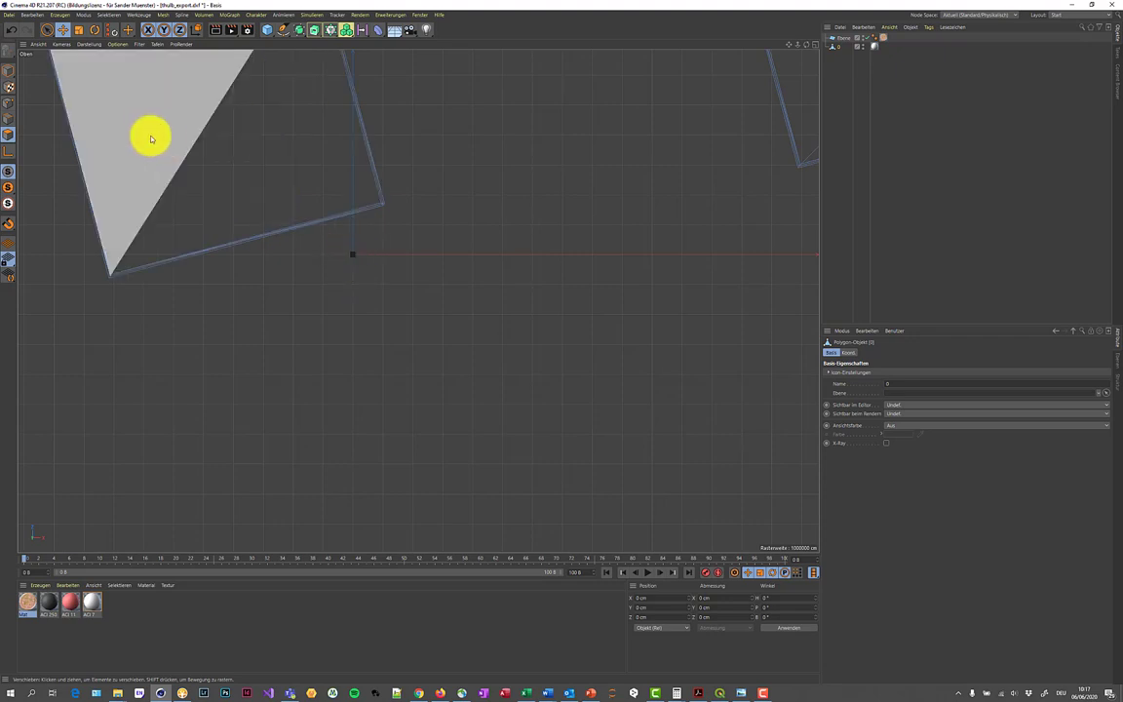
left_click(384, 205)
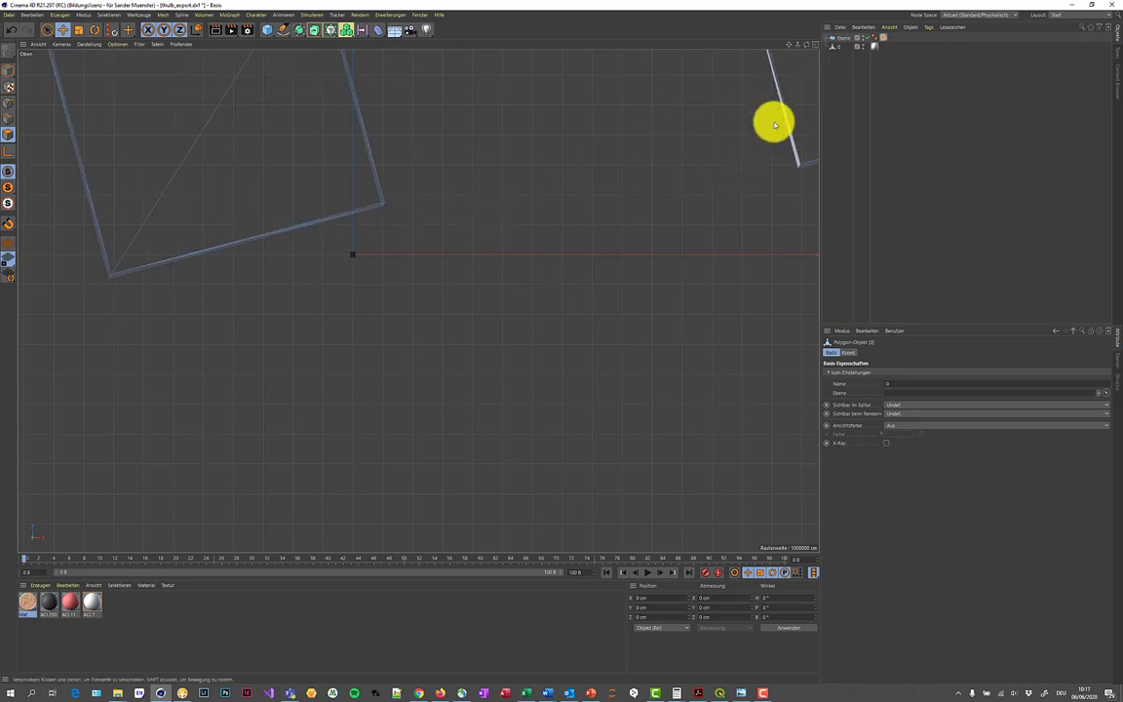
scroll(332, 254, "up", 3)
scroll(328, 251, "up", 2)
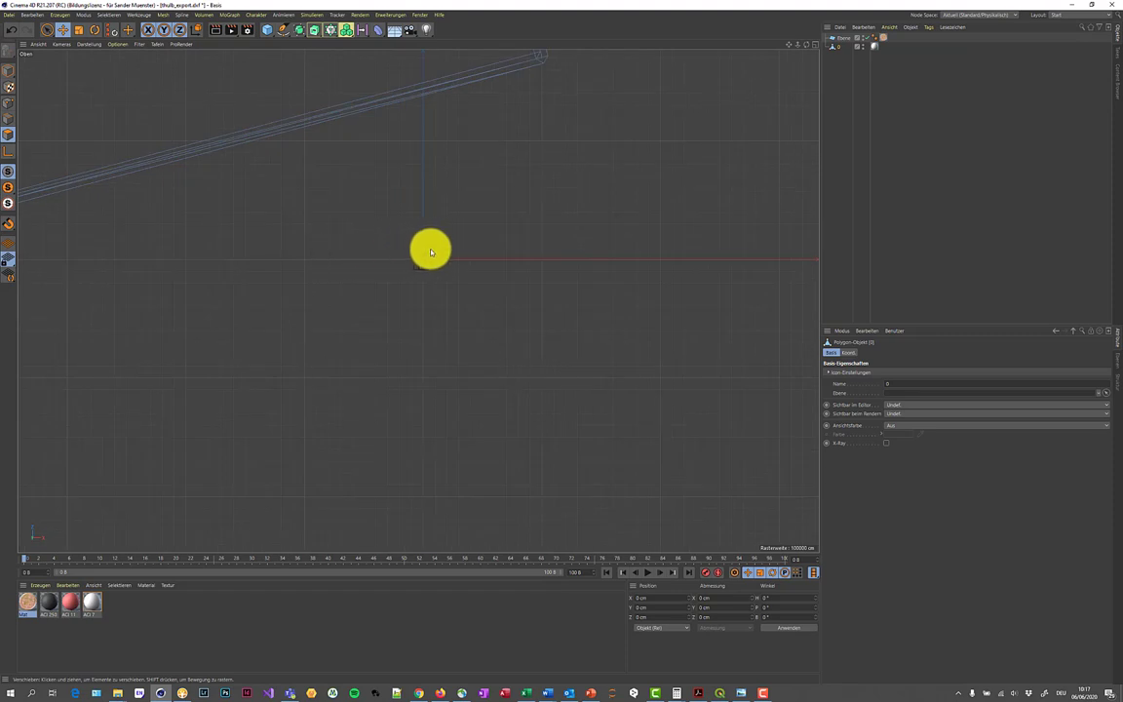
scroll(430, 251, "down", 5)
scroll(348, 320, "up", 1)
scroll(352, 325, "up", 2)
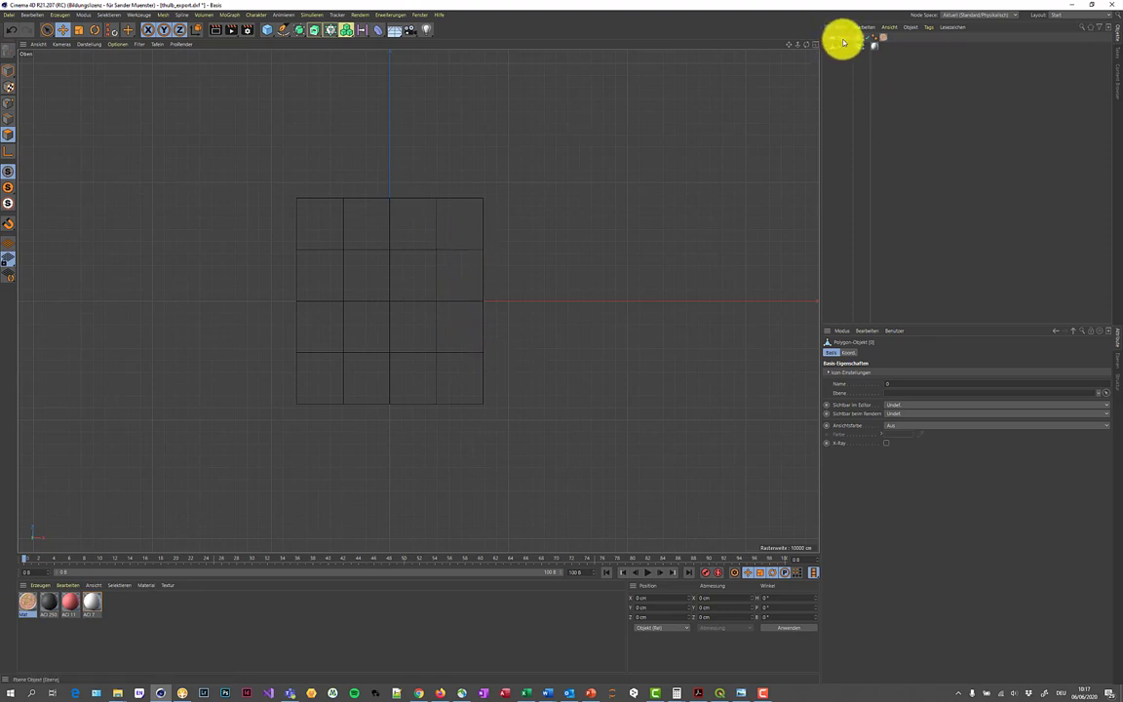
- Attach a Render-Tags > Darstellung (Display) tag to the Ebene plane
left_click(843, 42)
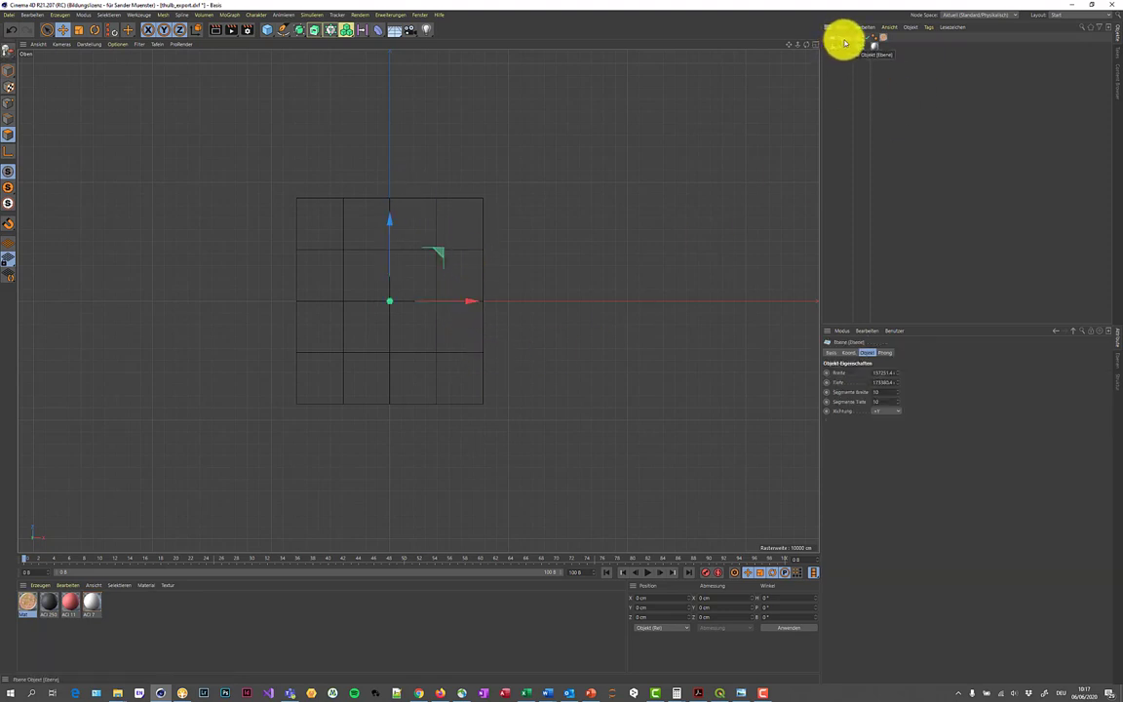
right_click(845, 43)
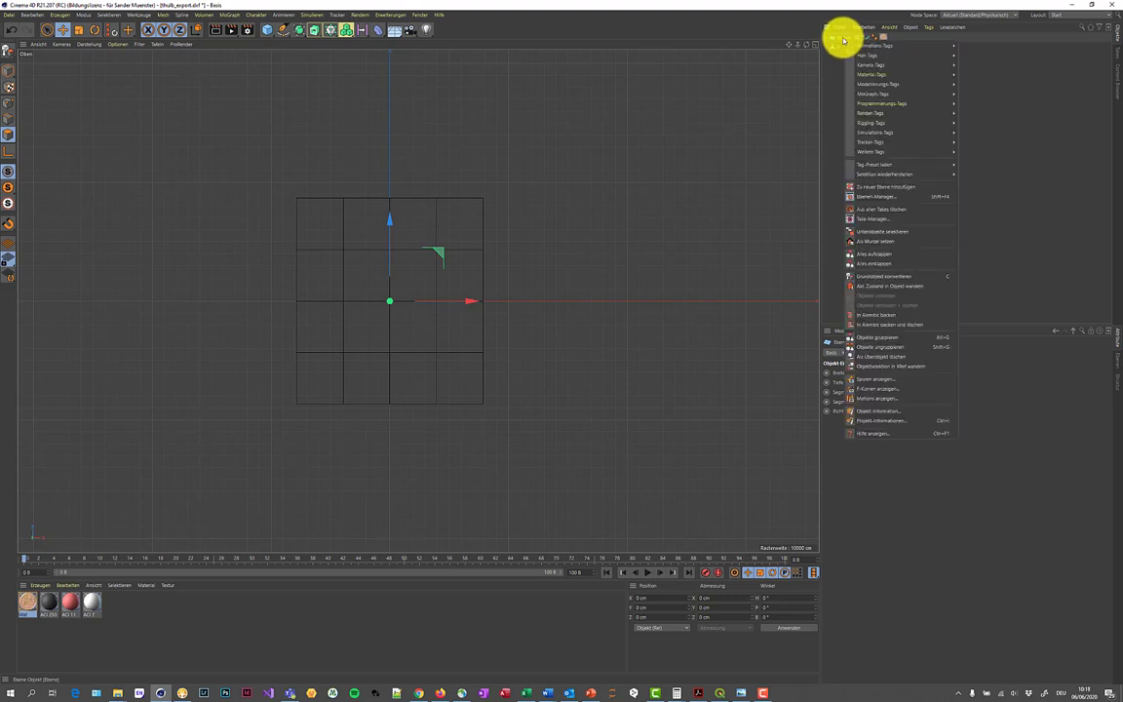
mouse_move(882, 113)
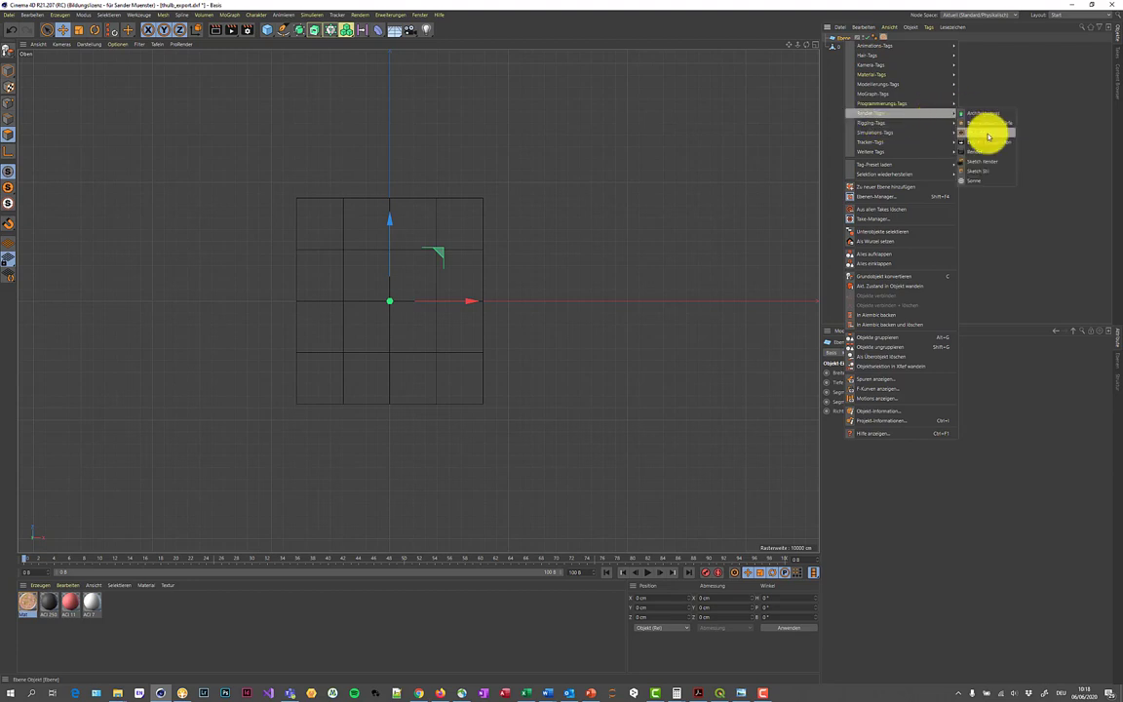
left_click(987, 135)
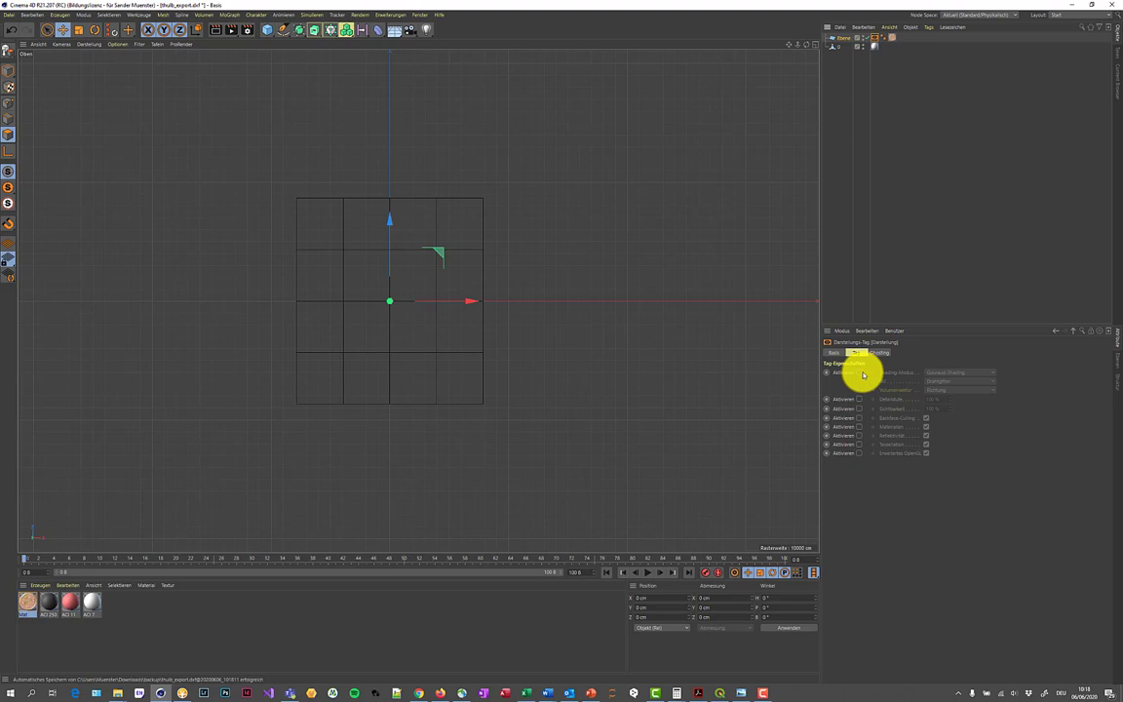
- Enable the Display tag's Shading-Modus override (Gouraud-Shading) and return to Model mode
left_click(859, 373)
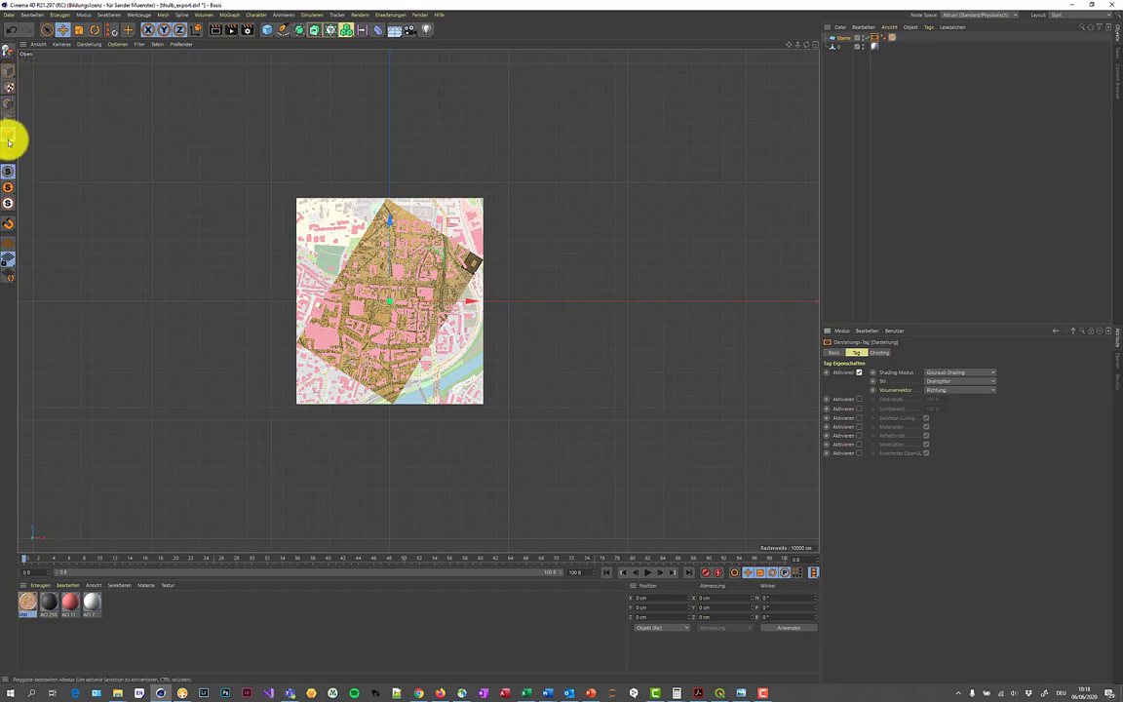
left_click(7, 69)
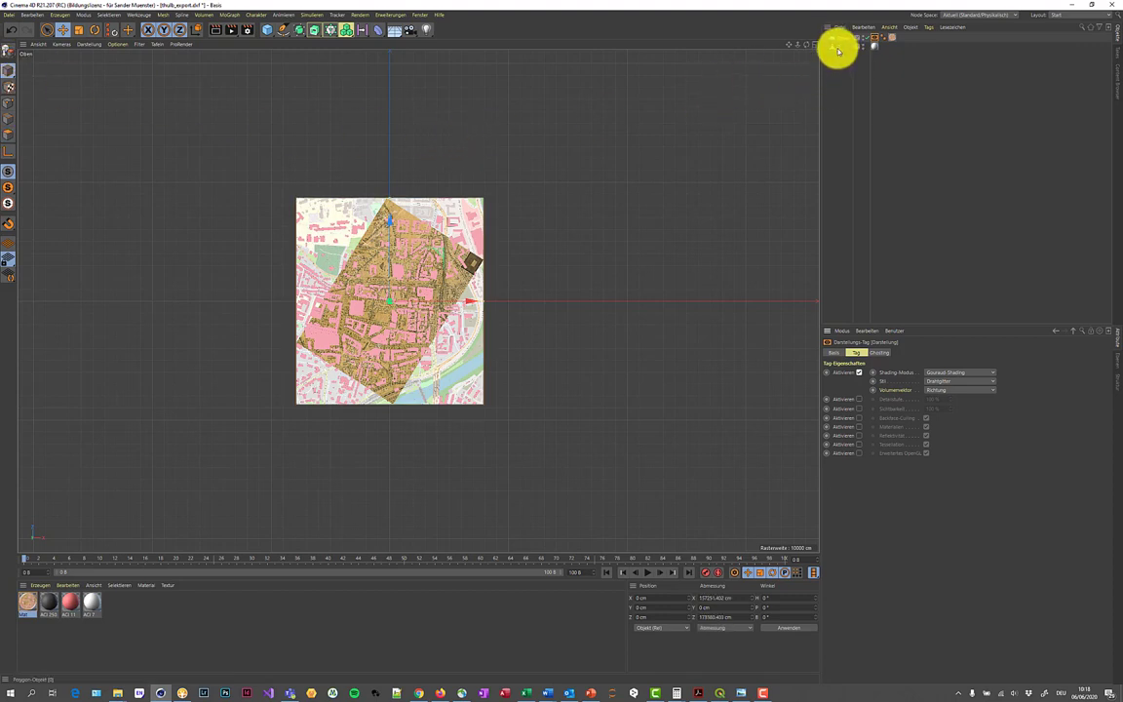
- Shrink the Polygon-Objekt with the Scale tool, then zoom out to check its size
left_click(837, 49)
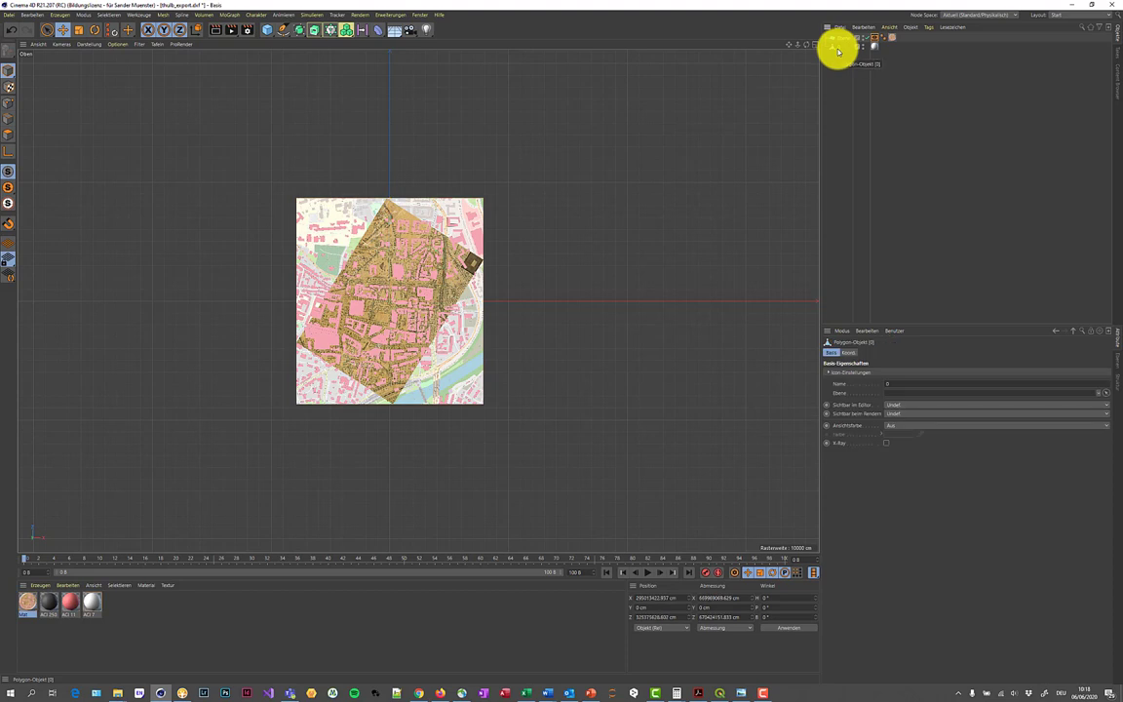
left_click(81, 34)
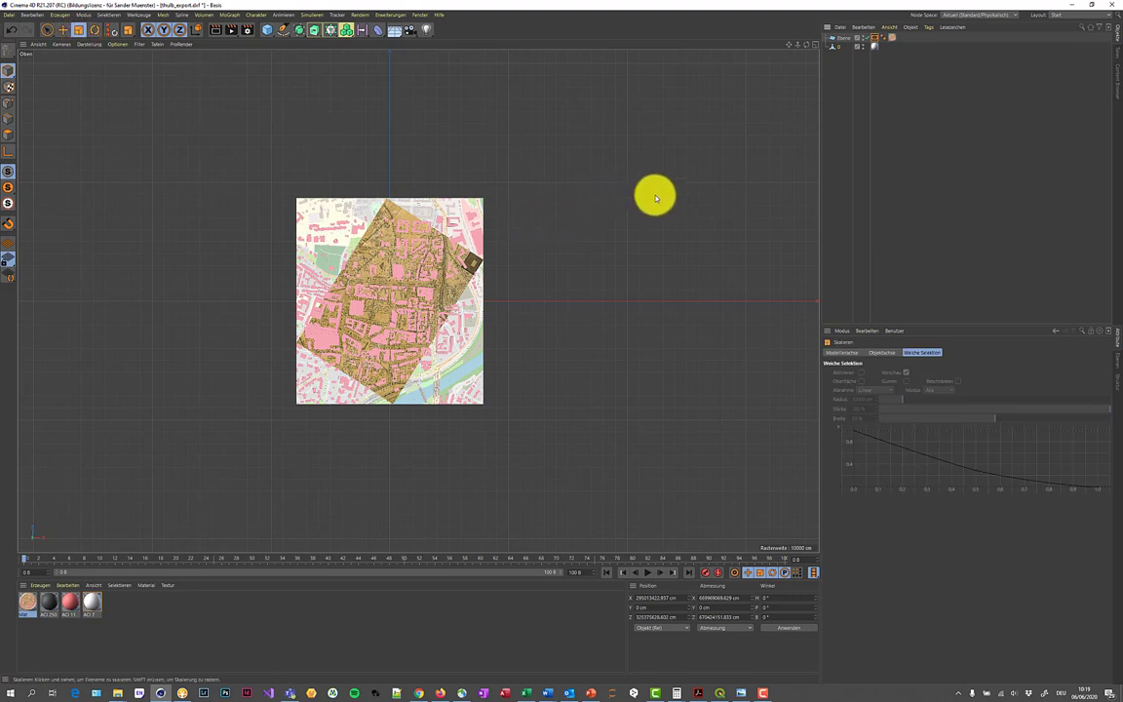
left_click_drag(658, 179, 407, 413)
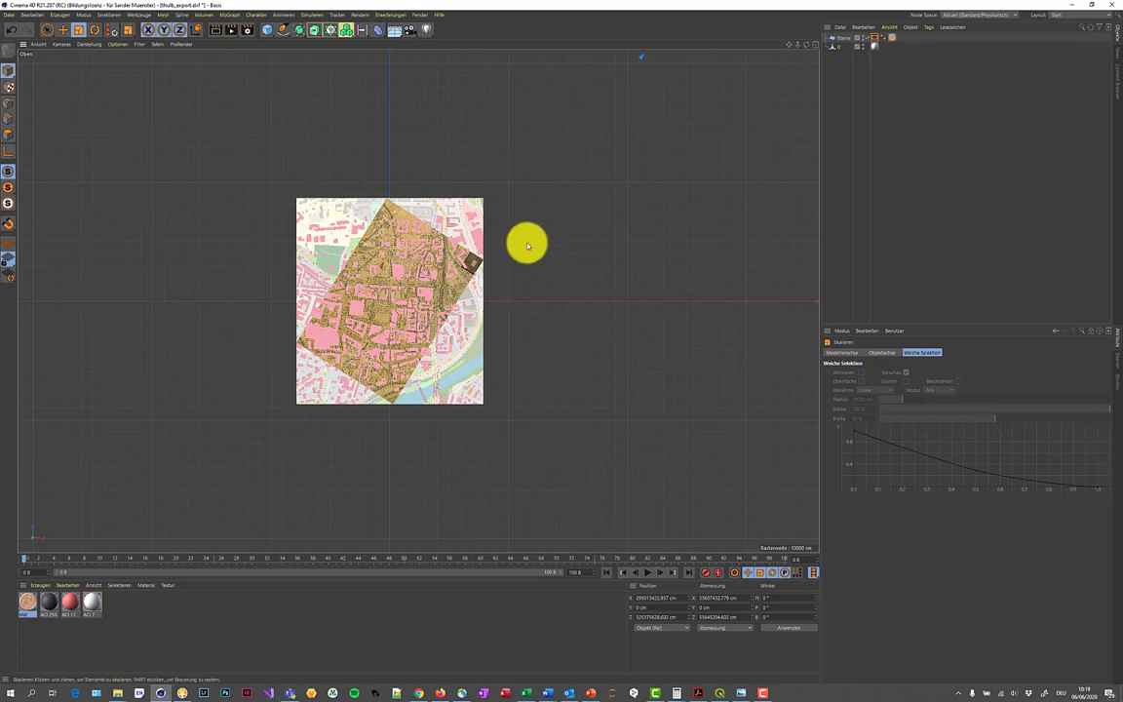
scroll(569, 209, "down", 3)
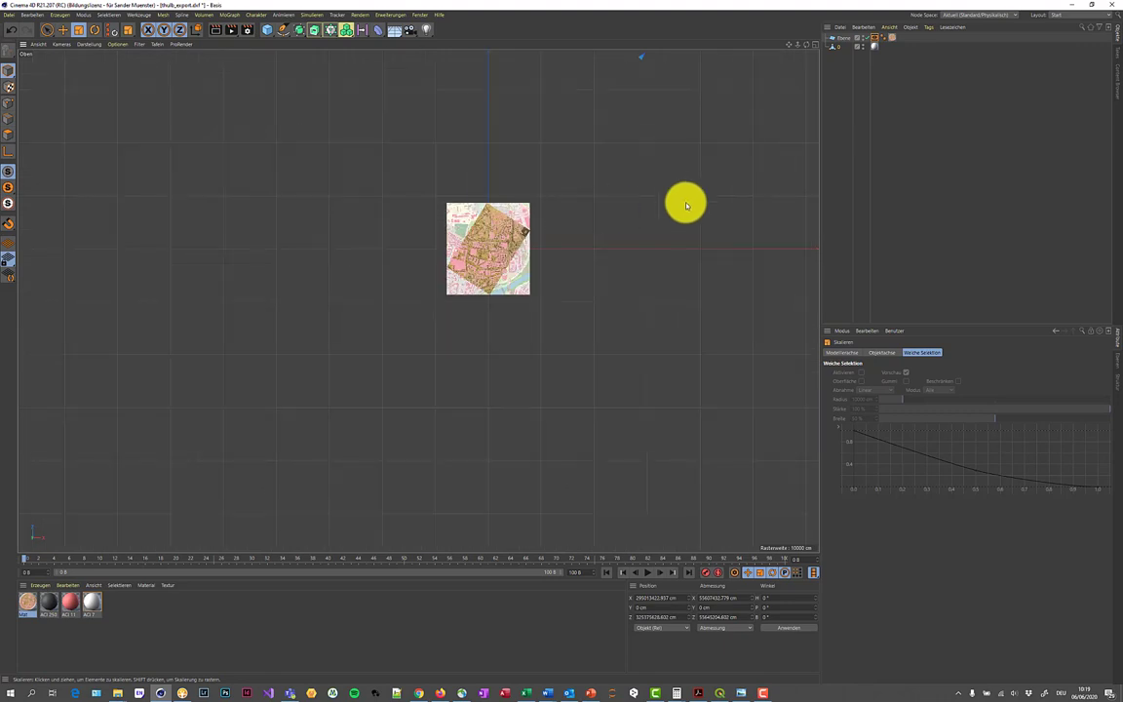
scroll(684, 201, "down", 2)
scroll(694, 171, "down", 1)
scroll(745, 85, "down", 2)
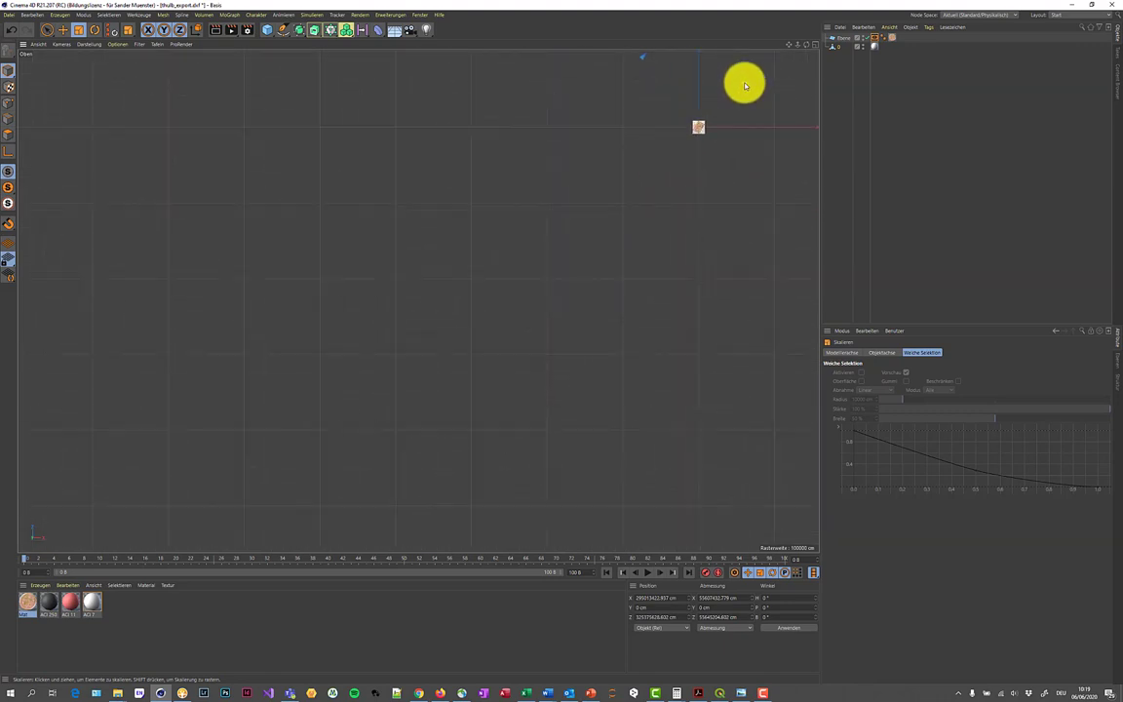
scroll(752, 78, "down", 1)
scroll(758, 76, "down", 2)
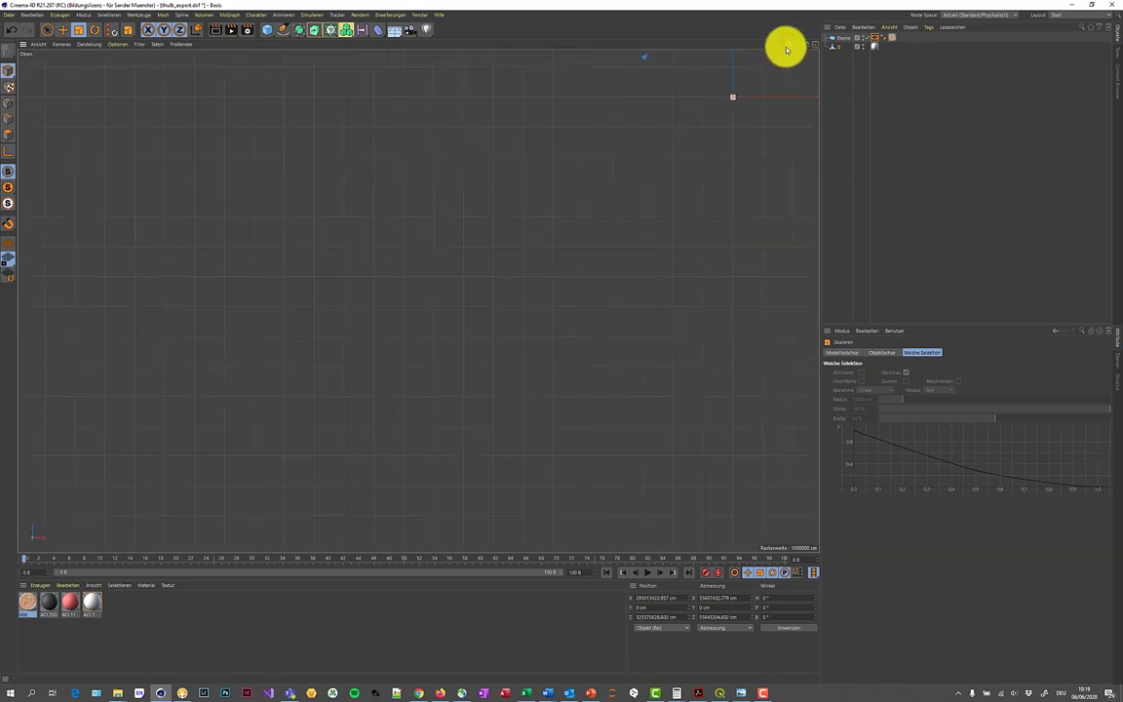
scroll(785, 45, "up", 2)
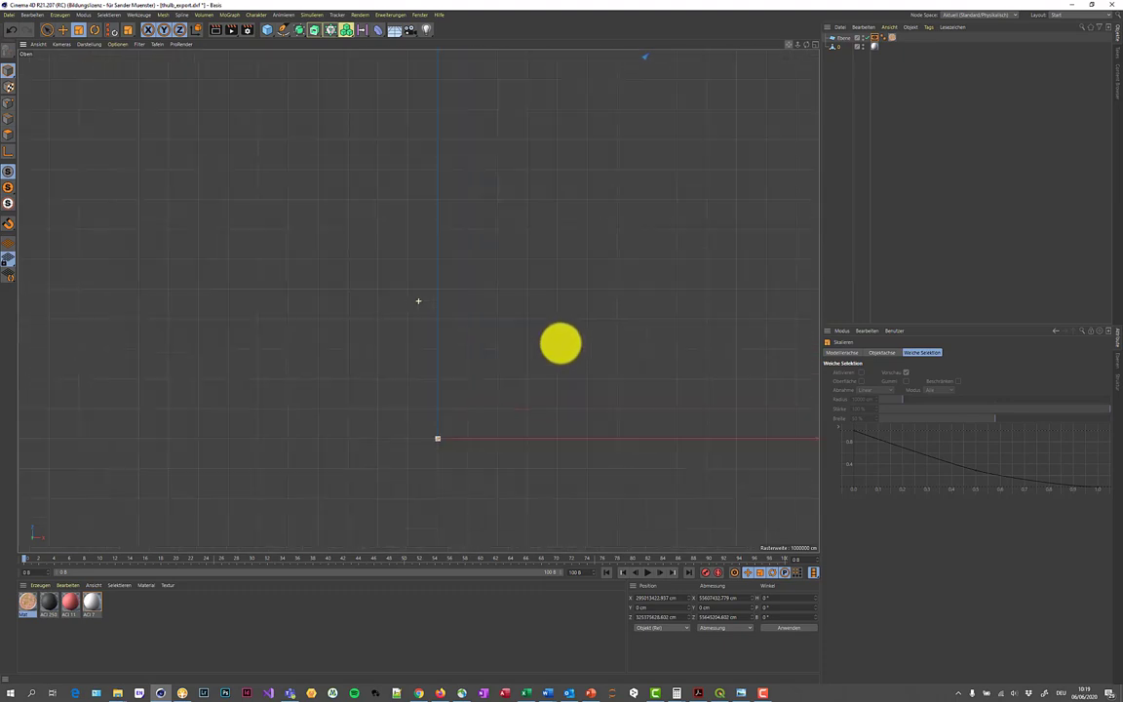
scroll(672, 168, "up", 1)
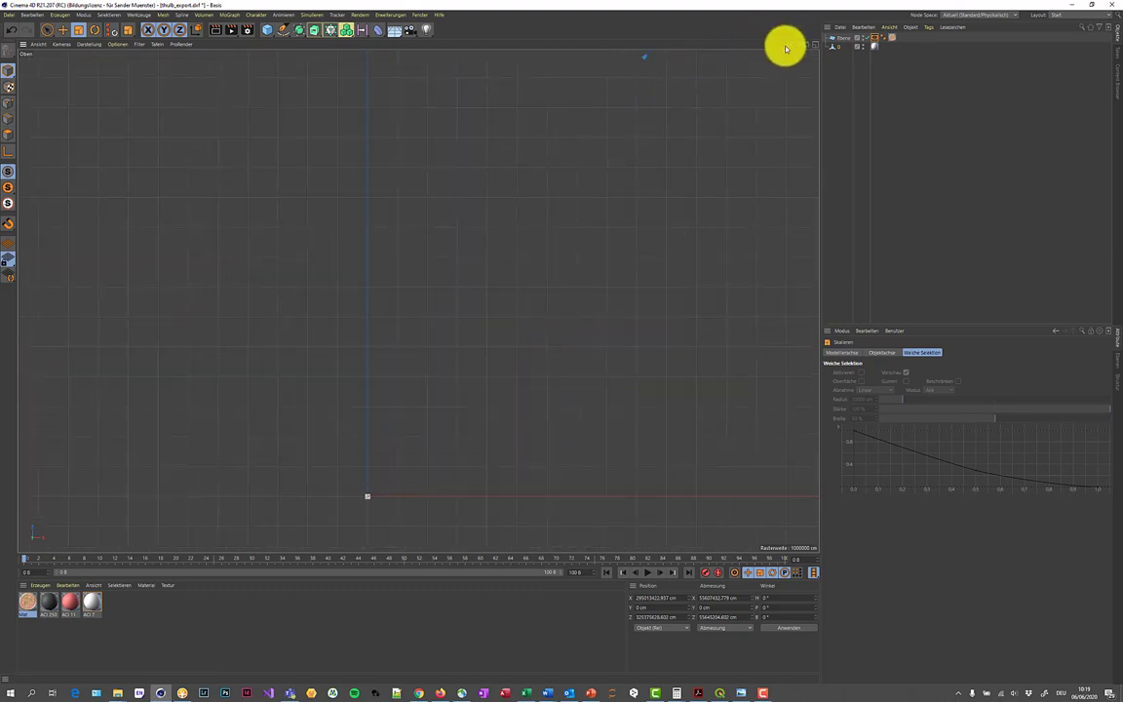
scroll(548, 349, "up", 1)
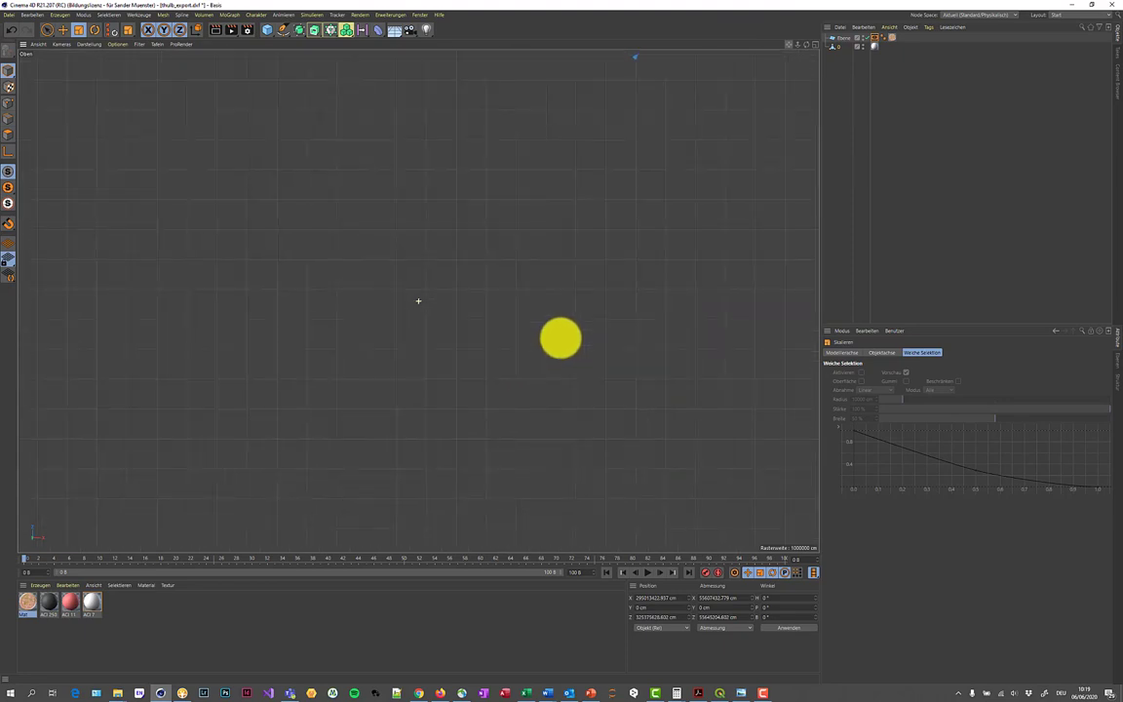
scroll(555, 331, "up", 5)
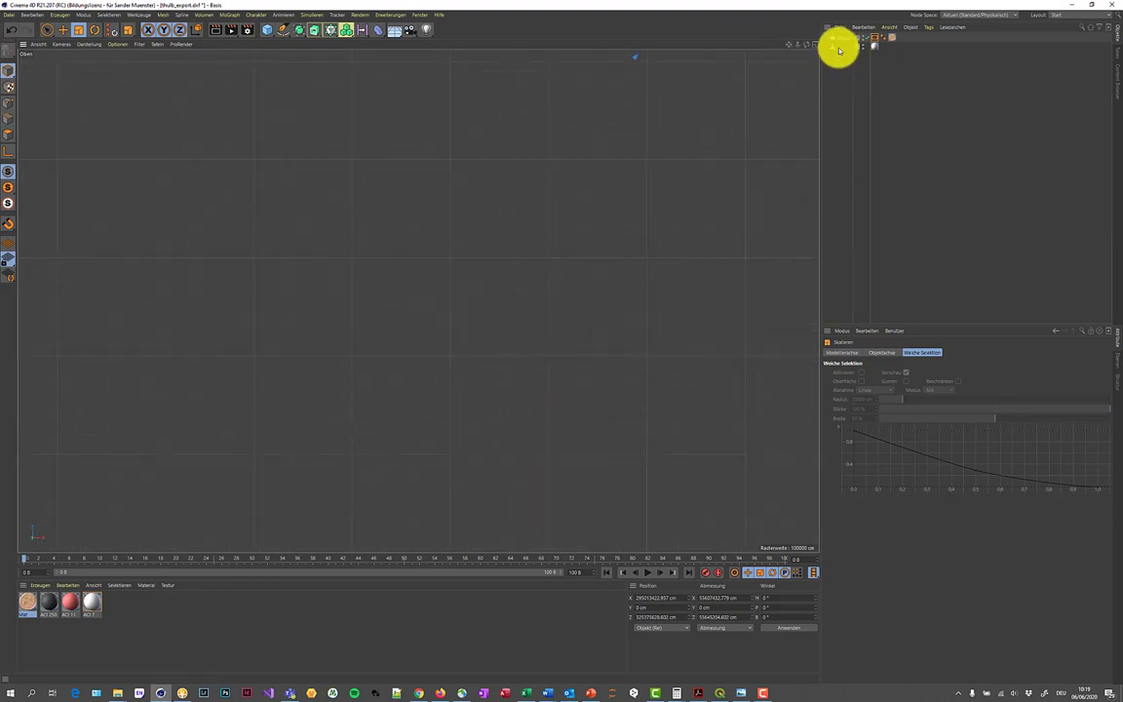
- Frame the Polygon-Objekt in view and set its Position X and Z to 0 cm
left_click(838, 49)
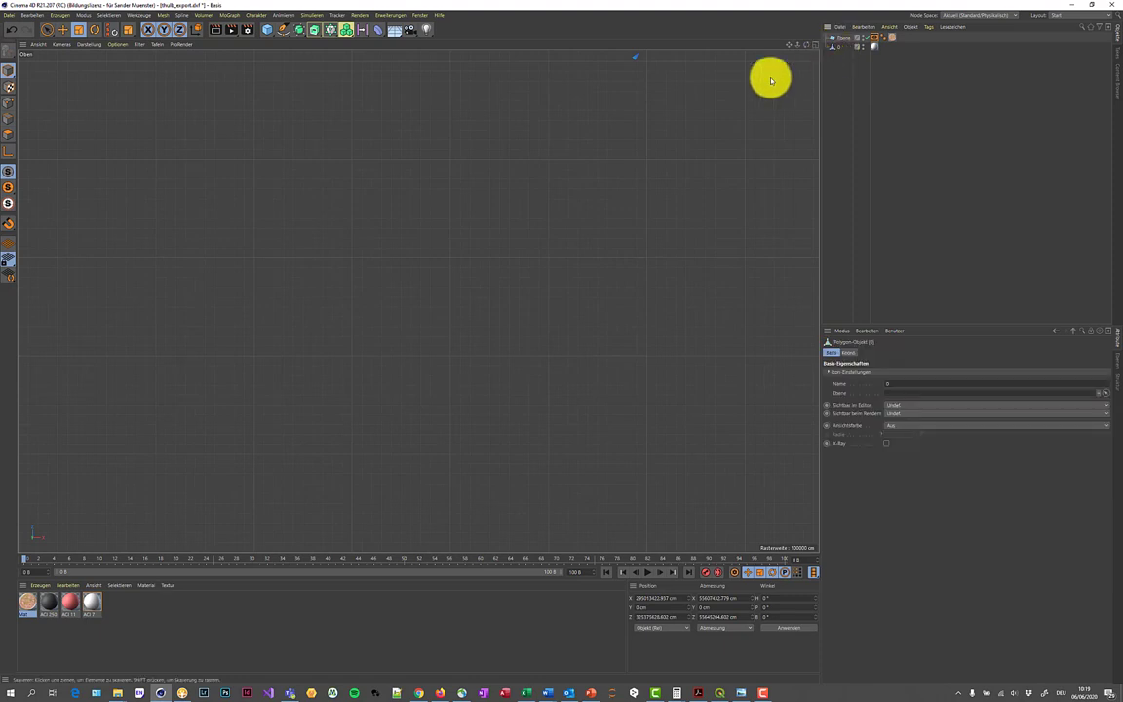
left_click(46, 47)
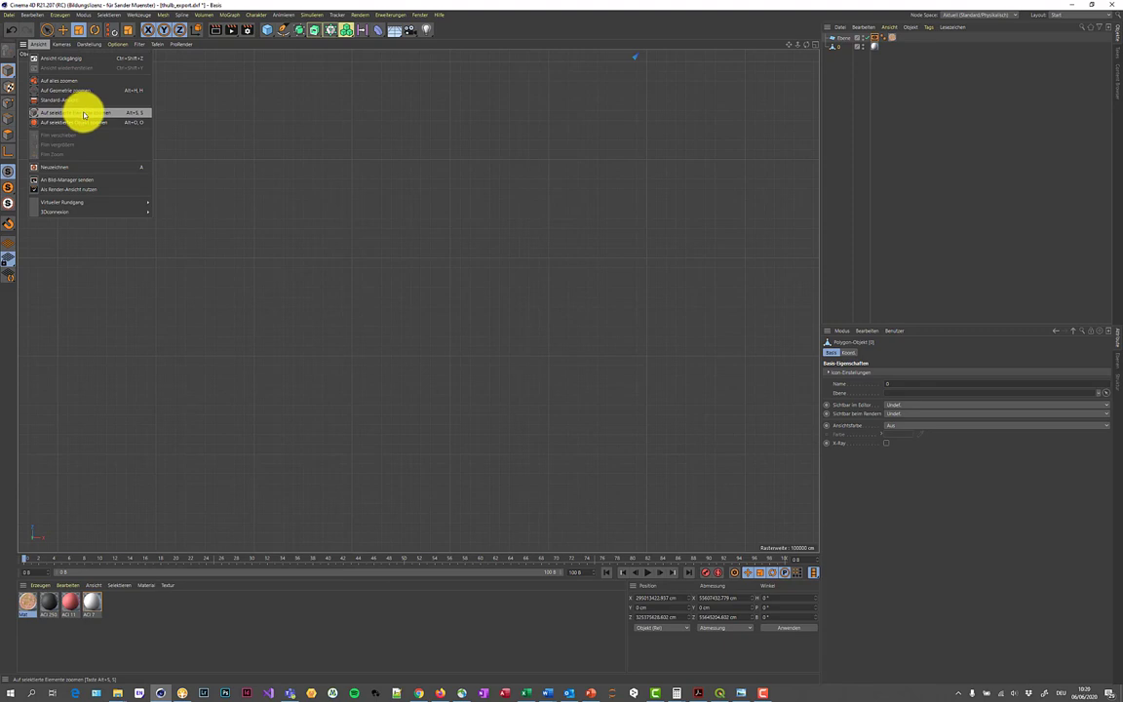
left_click(83, 114)
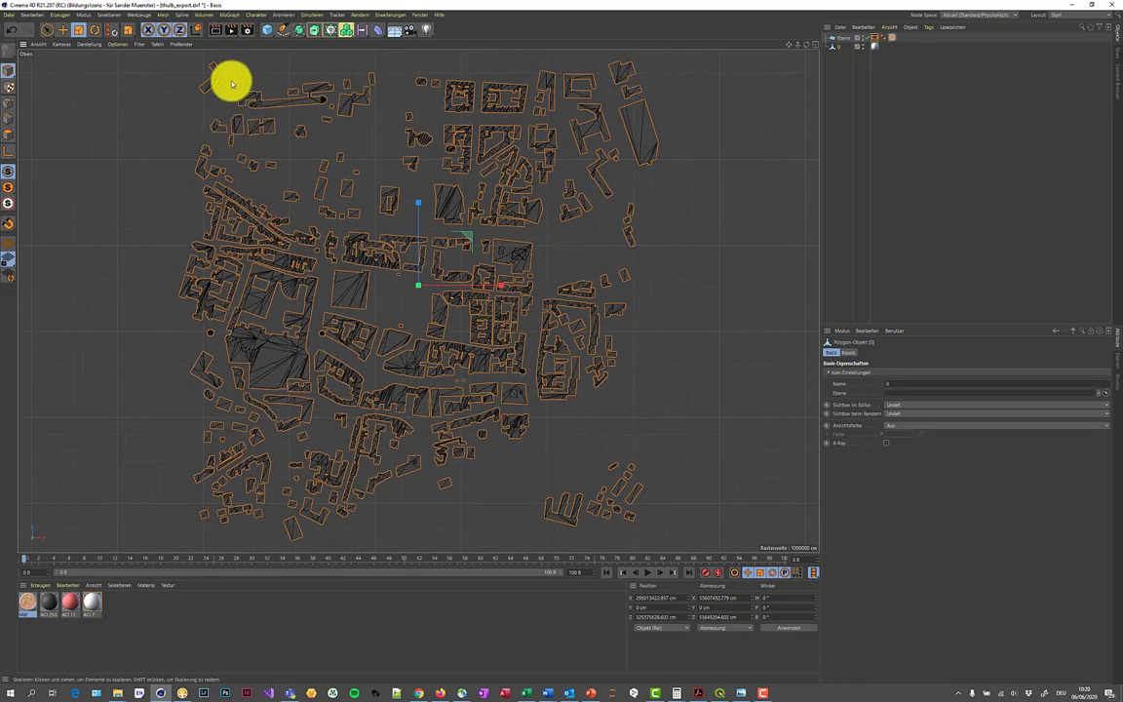
left_click(63, 31)
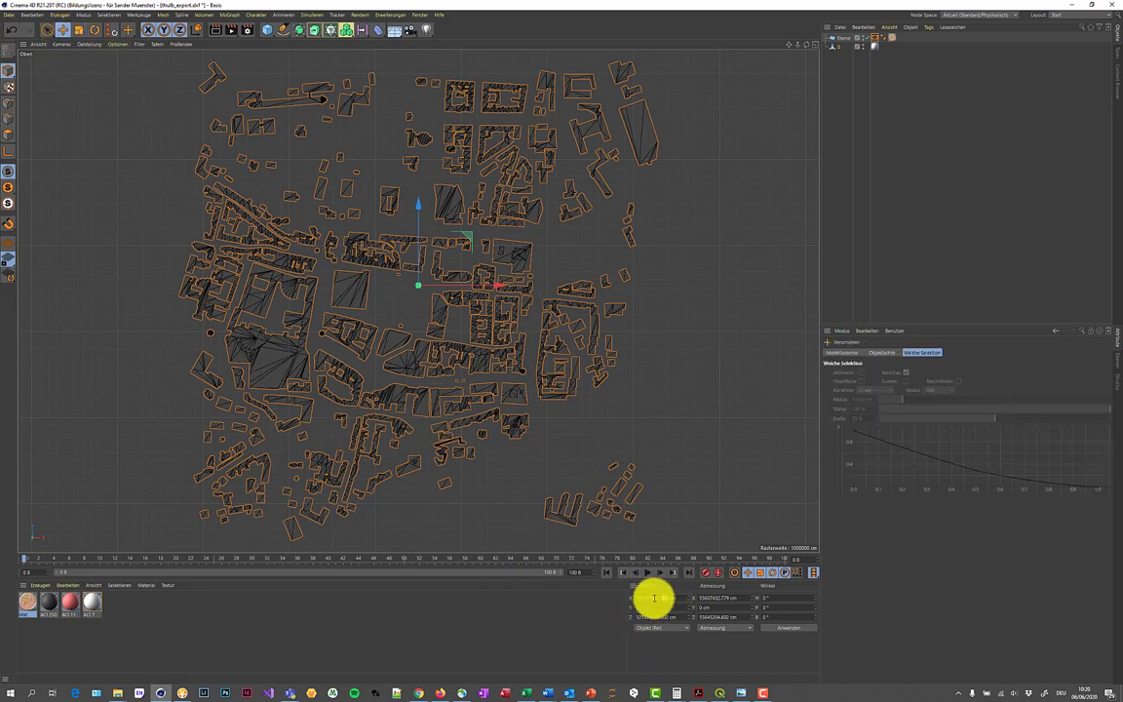
left_click_drag(668, 598, 614, 597)
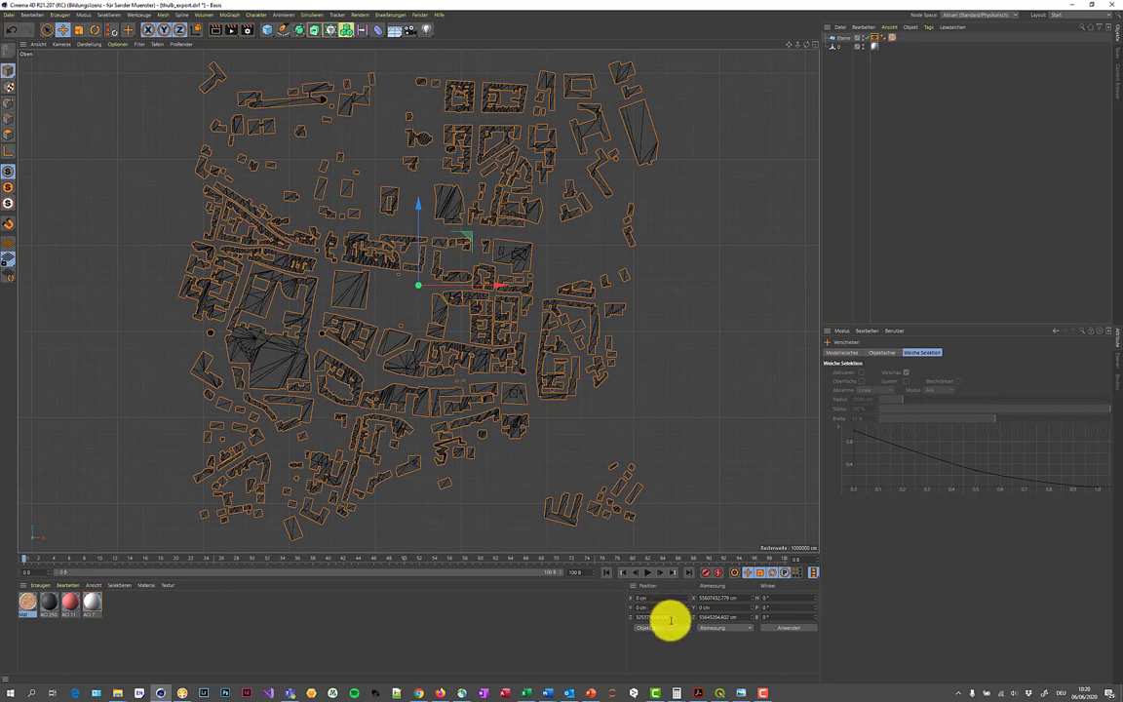
type("0")
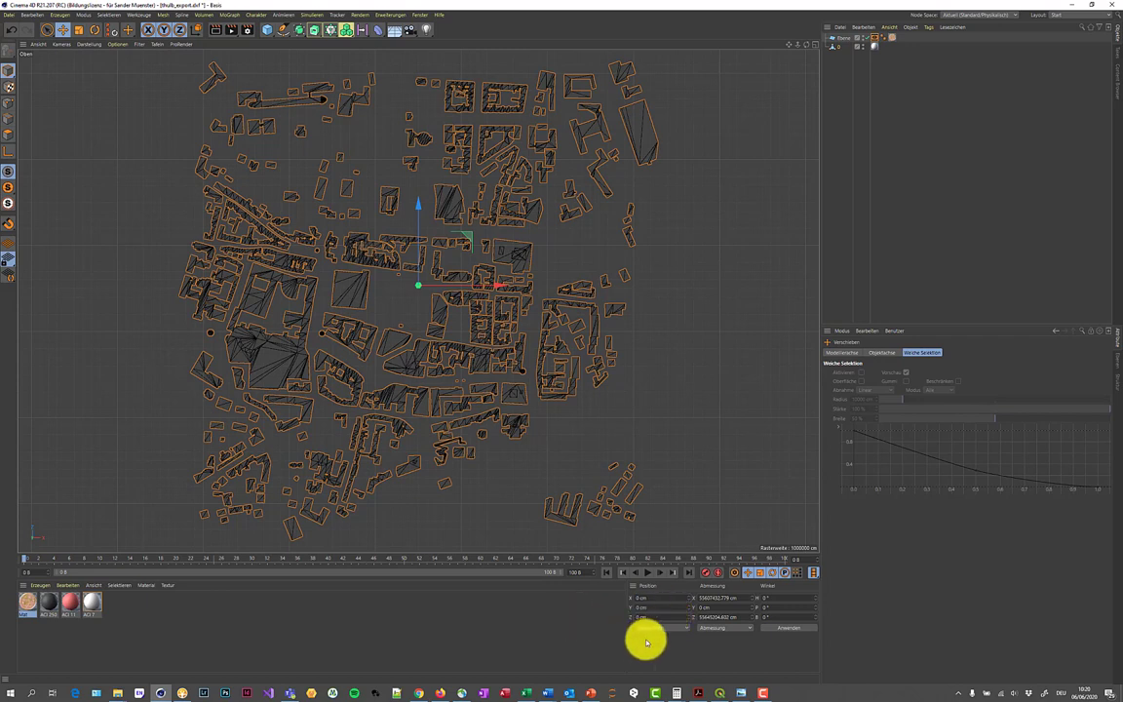
key("Return")
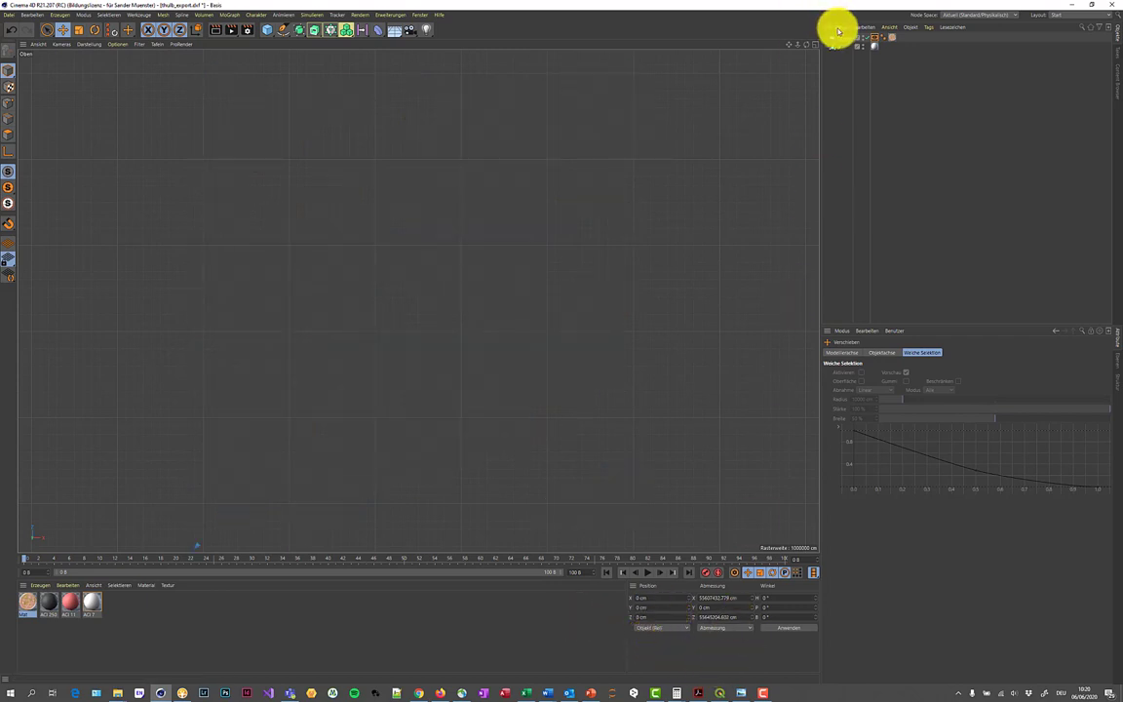
left_click(44, 45)
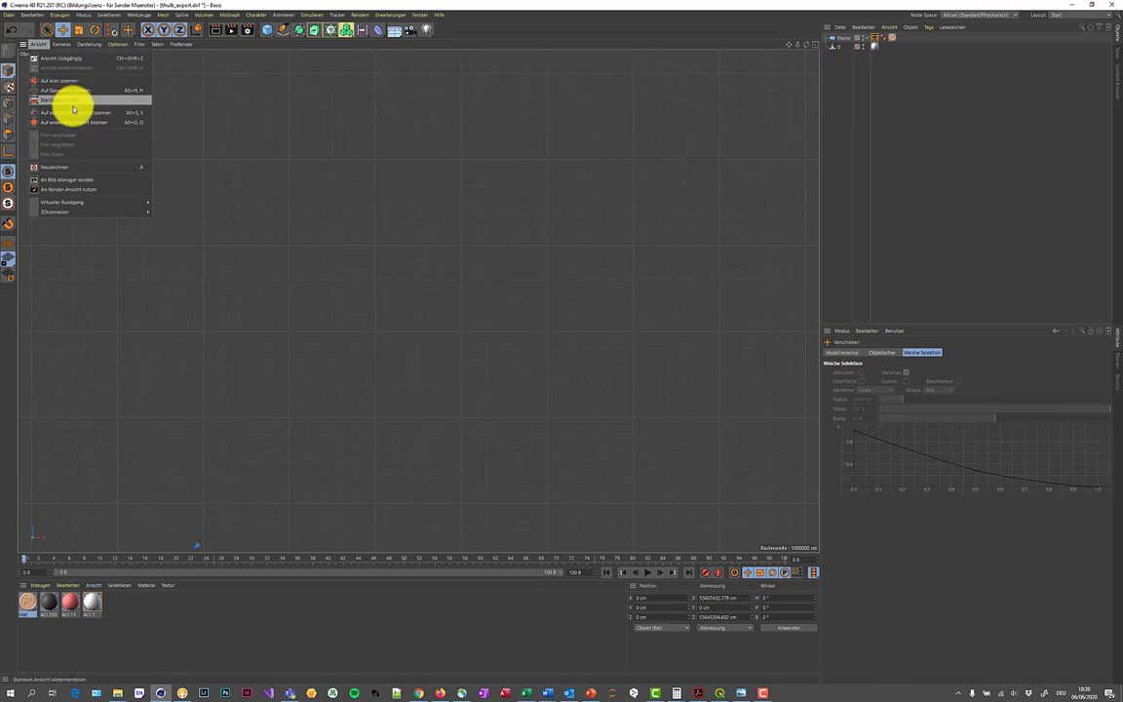
left_click(76, 114)
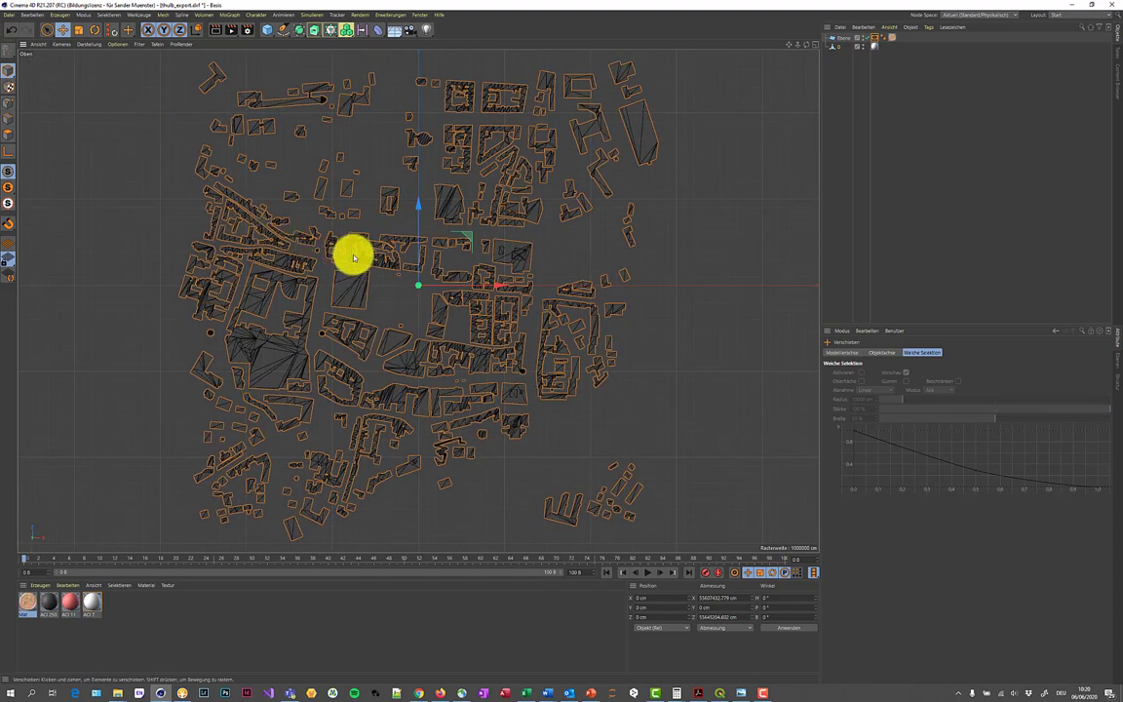
scroll(384, 258, "up", 2)
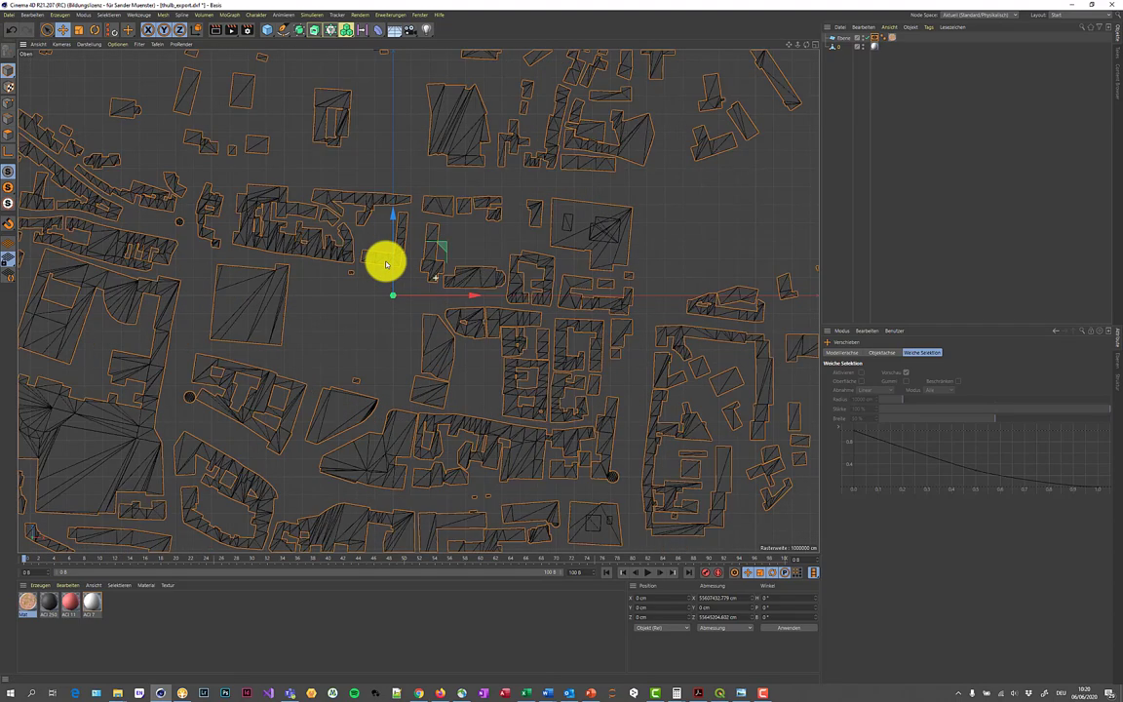
scroll(385, 289, "up", 2)
scroll(388, 288, "down", 3)
scroll(388, 289, "down", 3)
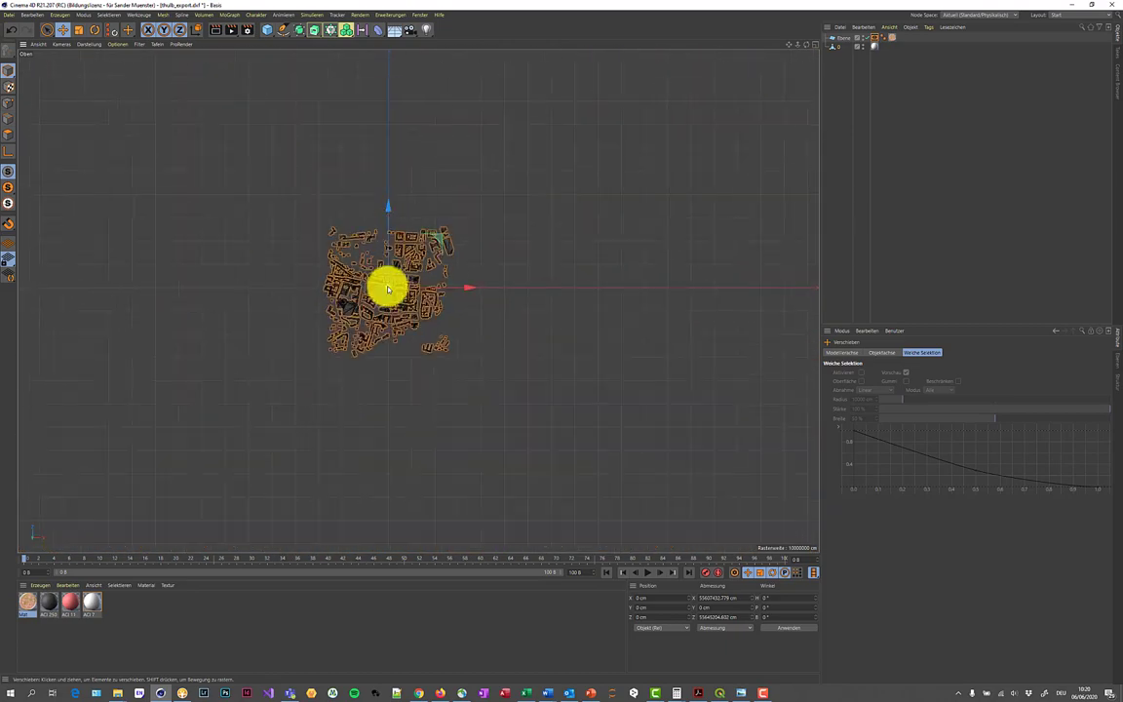
scroll(388, 288, "down", 2)
scroll(389, 286, "up", 3)
scroll(389, 284, "up", 2)
scroll(389, 284, "up", 2)
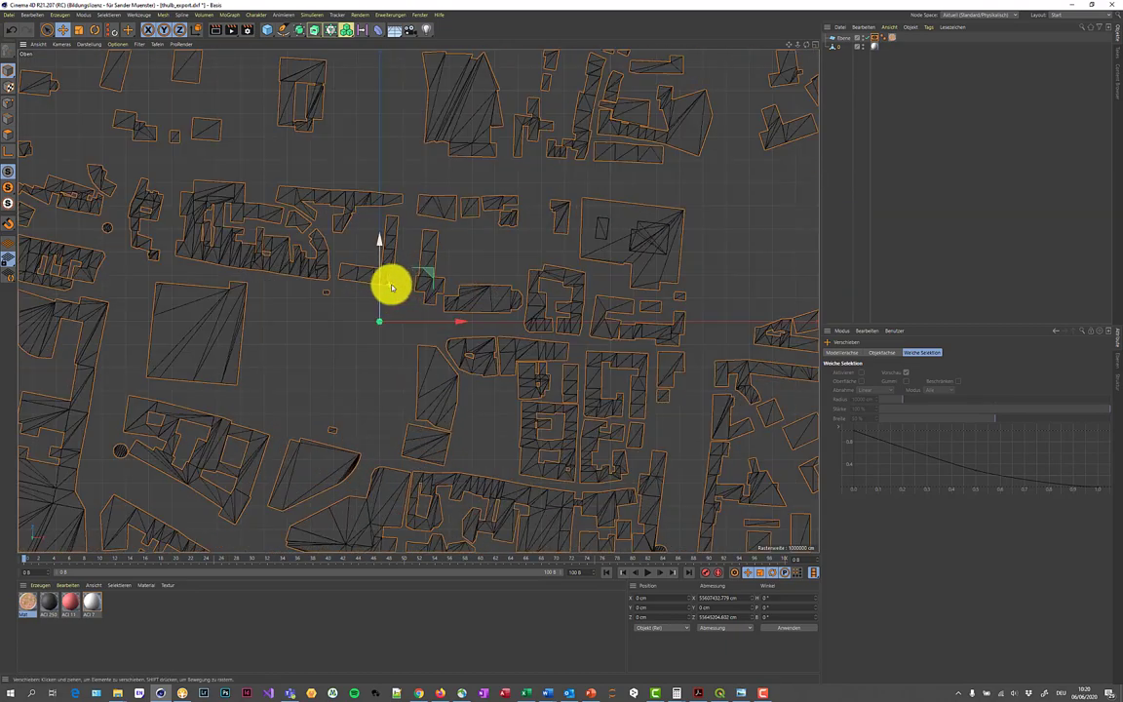
scroll(517, 234, "up", 2)
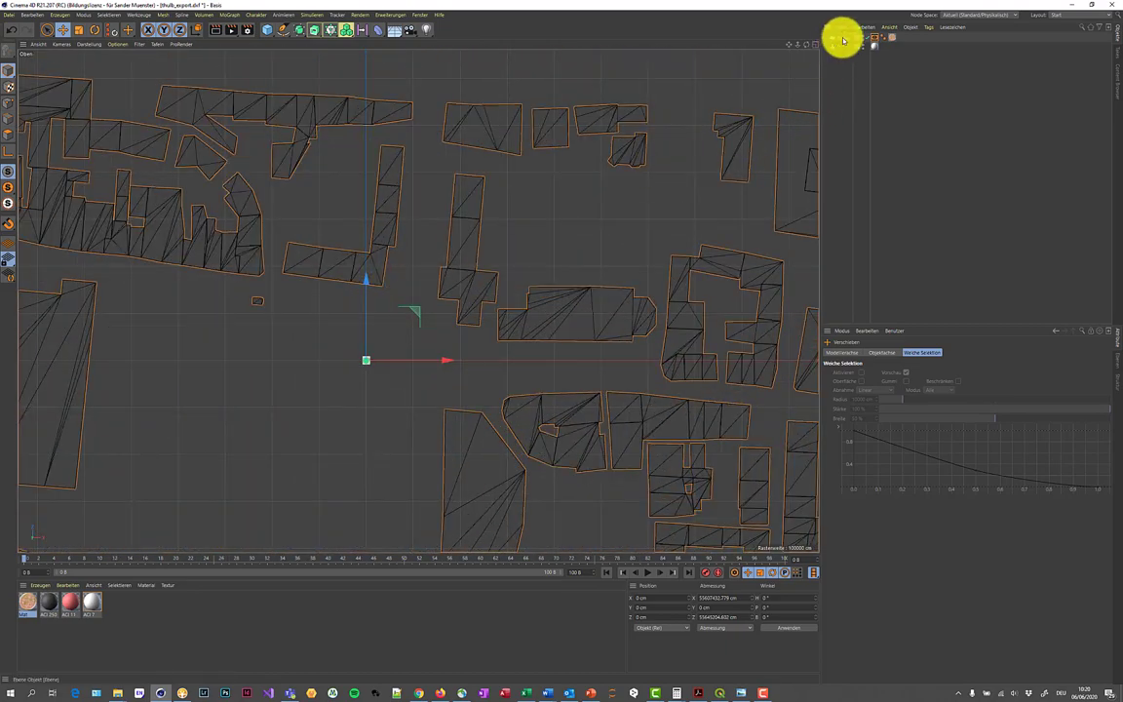
left_click(835, 38)
scroll(294, 458, "up", 2)
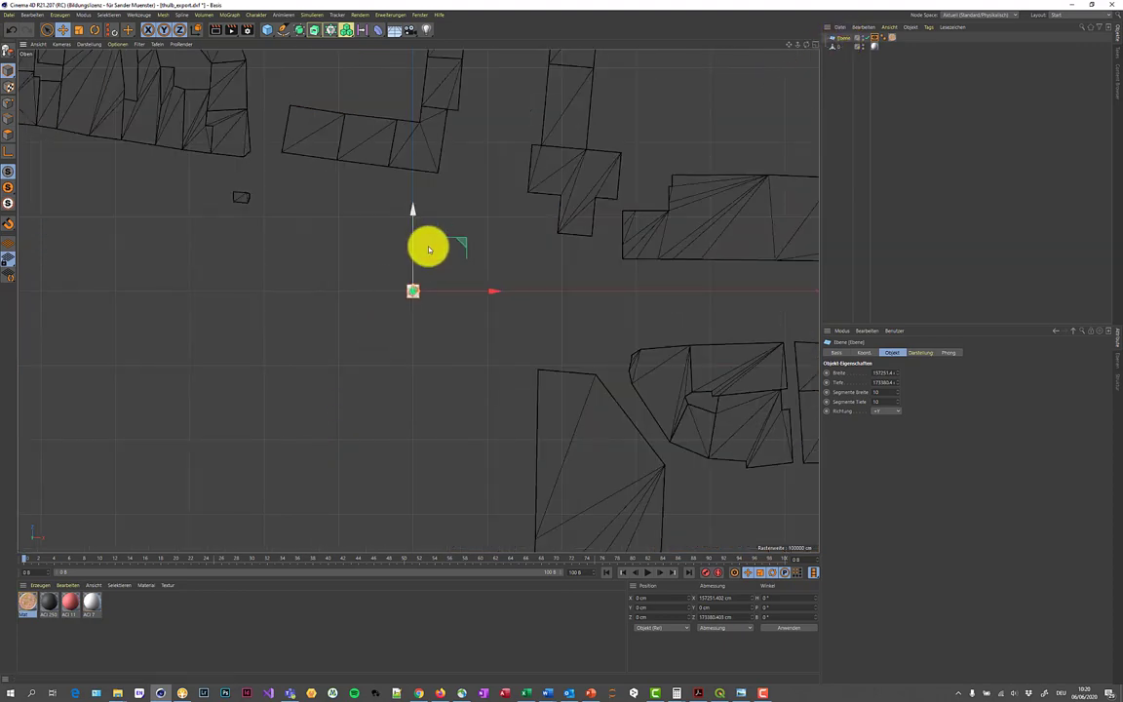
scroll(426, 246, "up", 3)
scroll(343, 356, "up", 3)
scroll(444, 312, "up", 3)
scroll(582, 302, "up", 2)
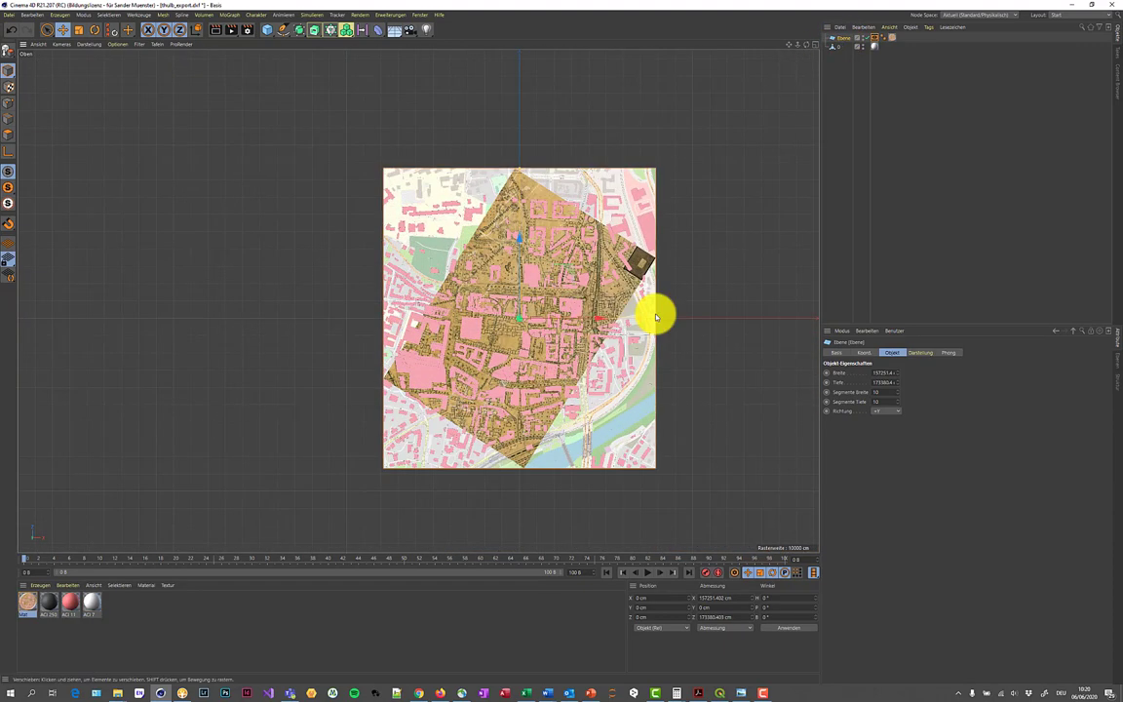
scroll(673, 283, "down", 3)
scroll(721, 229, "down", 1)
scroll(747, 210, "down", 2)
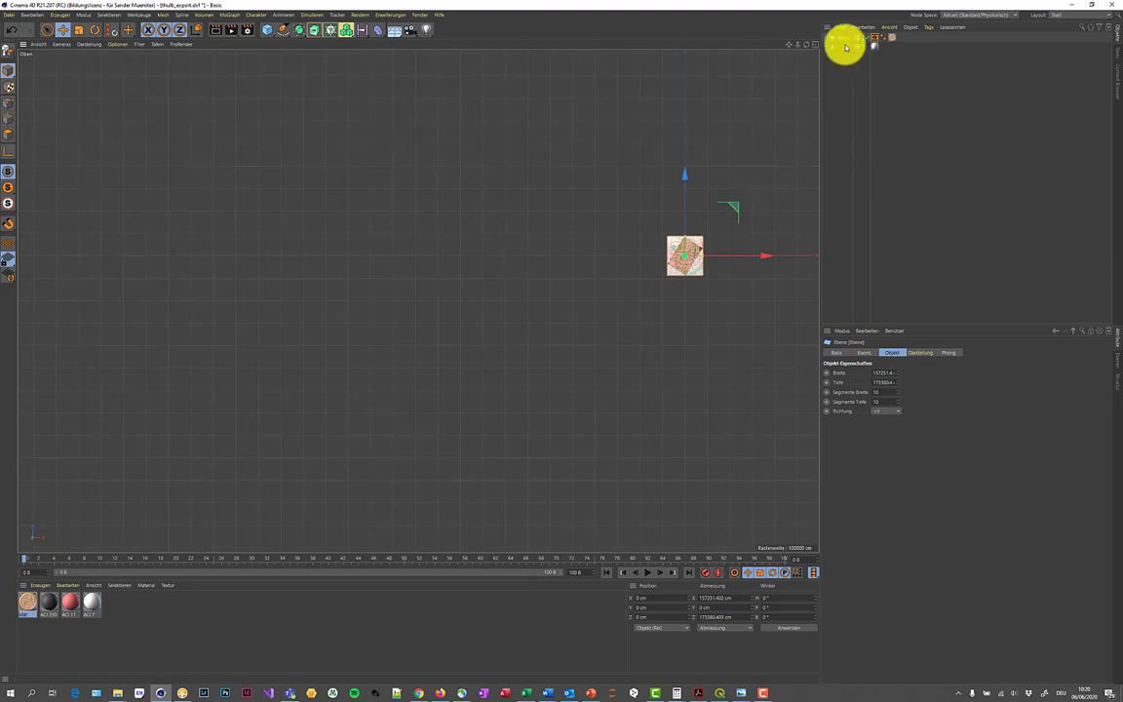
key("c")
scroll(753, 175, "up", 2)
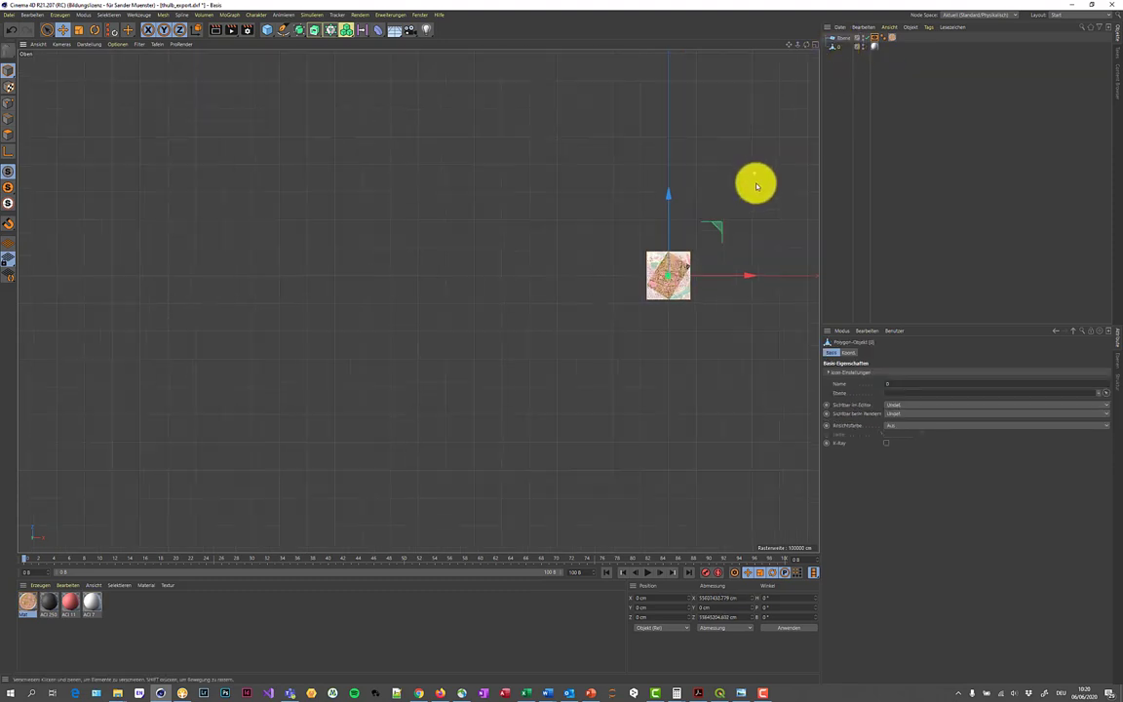
scroll(726, 242, "up", 2)
scroll(627, 359, "up", 2)
scroll(627, 326, "up", 1)
scroll(627, 326, "up", 2)
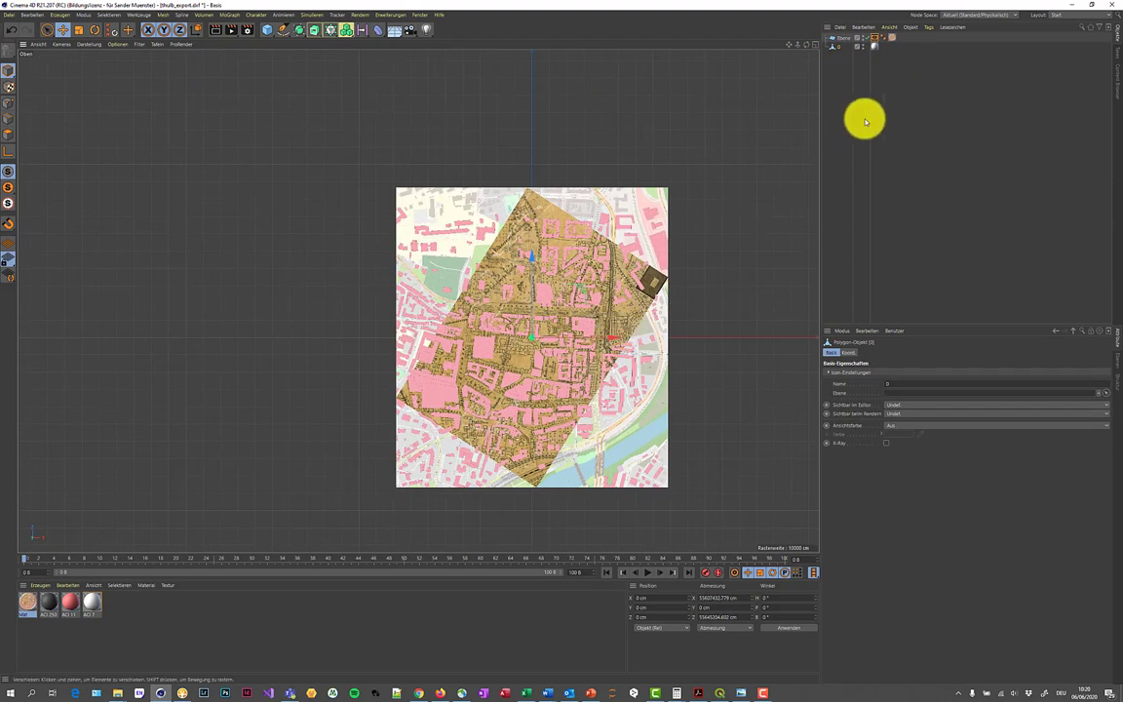
- Scale the DXF footprints down to about 87.5% and zoom in to check the map overlay
left_click(79, 31)
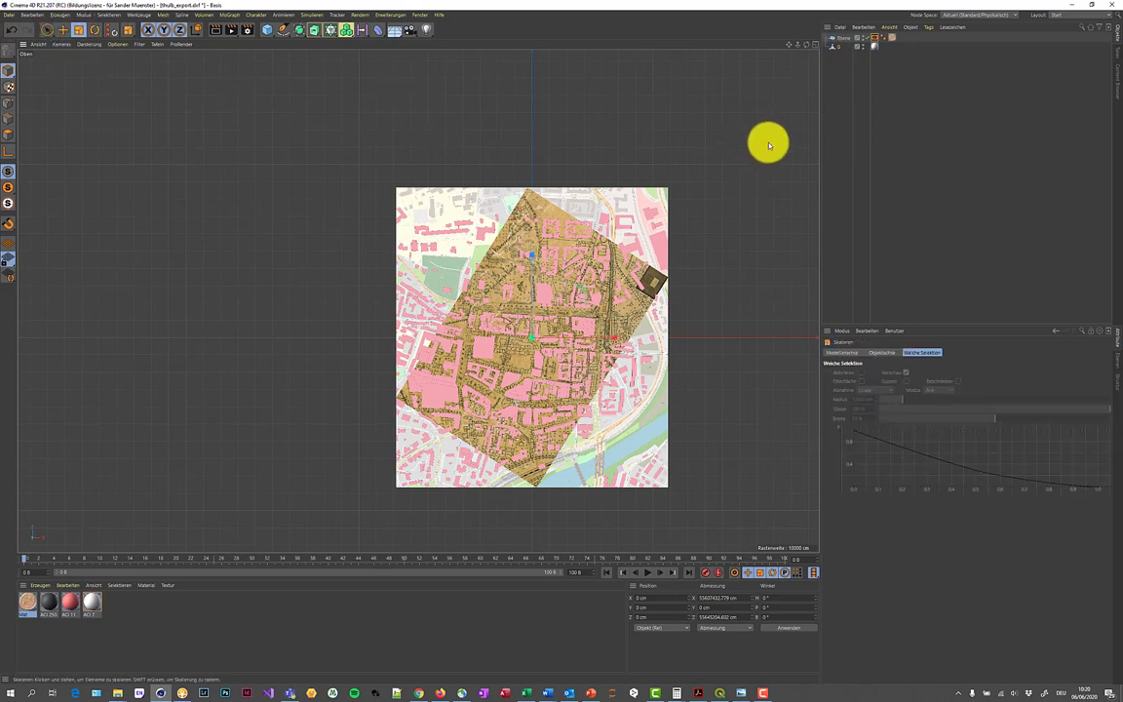
mouse_move(769, 145)
left_mouse_down()
mouse_move(633, 268)
mouse_move(552, 364)
mouse_move(607, 295)
mouse_move(588, 382)
mouse_move(563, 355)
left_mouse_up()
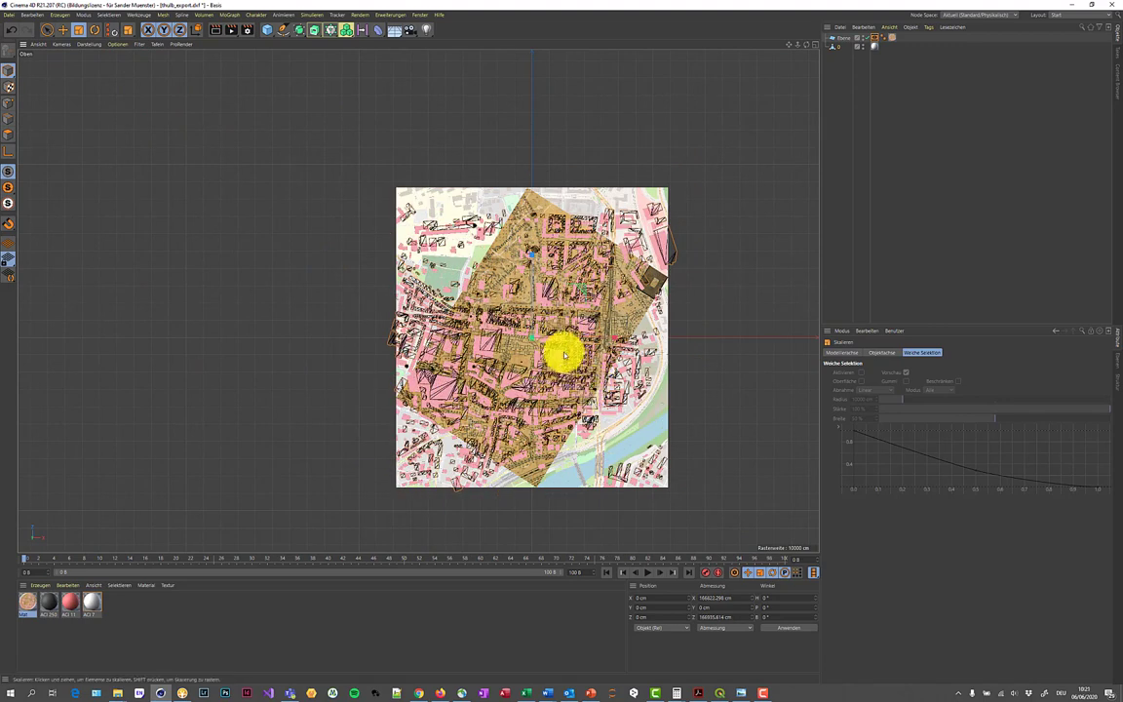
scroll(553, 368, "up", 3)
scroll(554, 366, "up", 3)
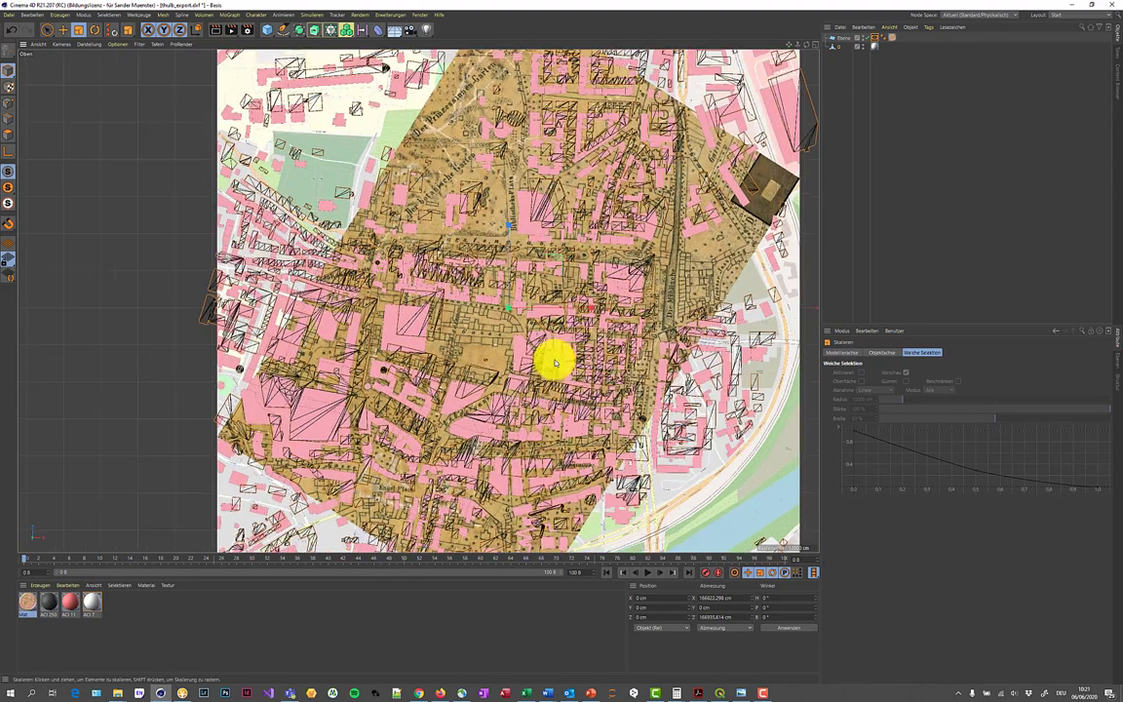
scroll(554, 362, "up", 3)
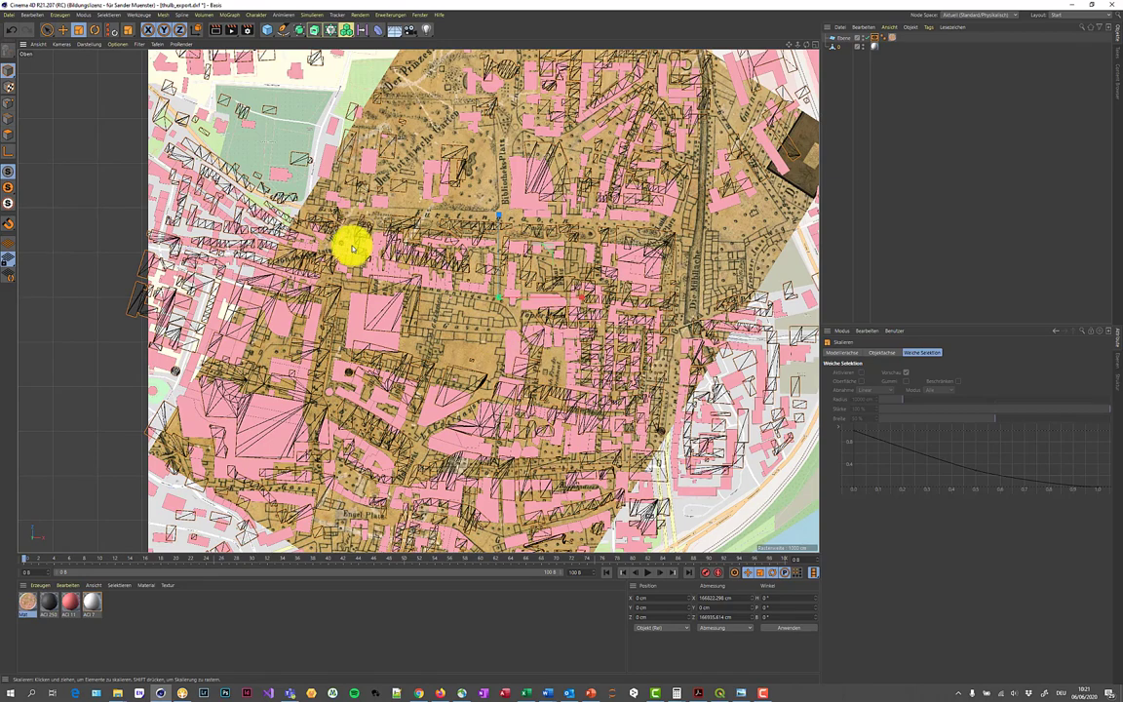
scroll(385, 310, "up", 2)
scroll(399, 301, "up", 2)
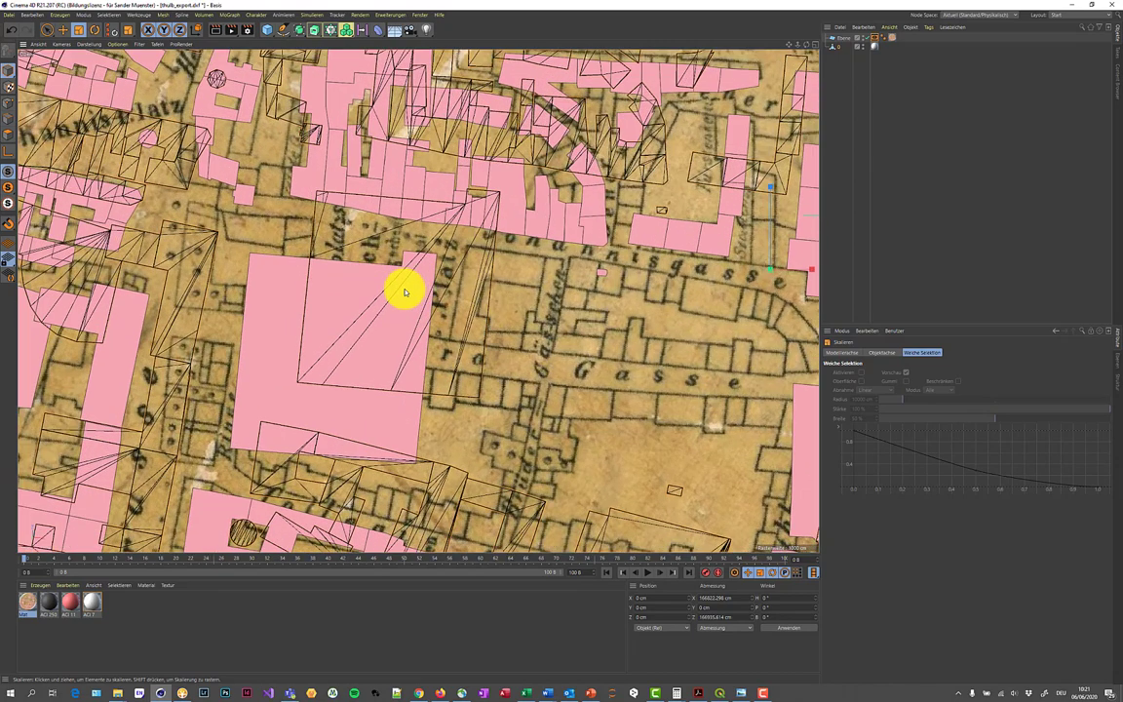
scroll(502, 308, "down", 3)
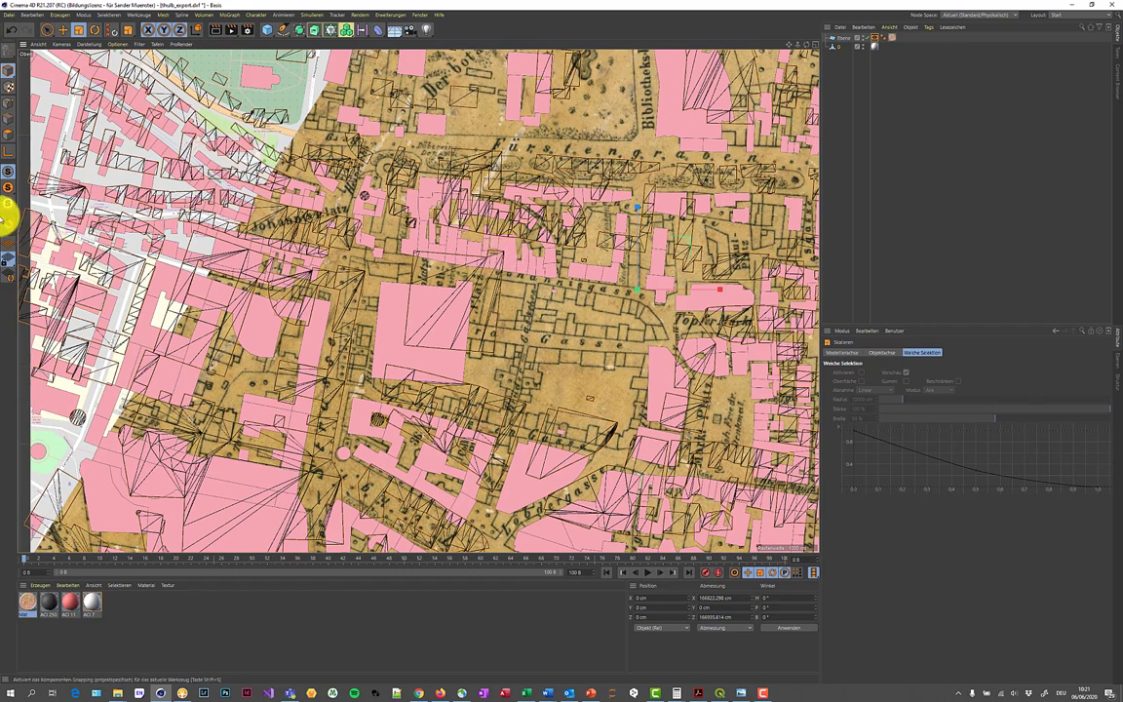
left_click(9, 153)
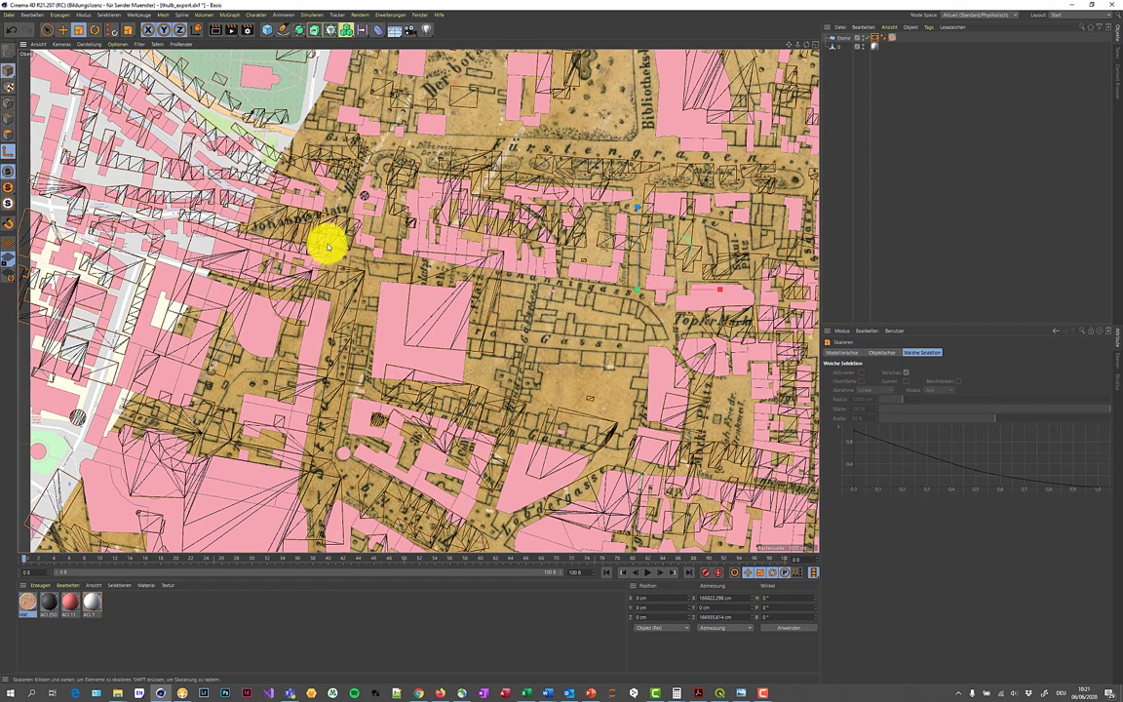
- Move the footprints' axis exactly onto a building corner
left_click(60, 29)
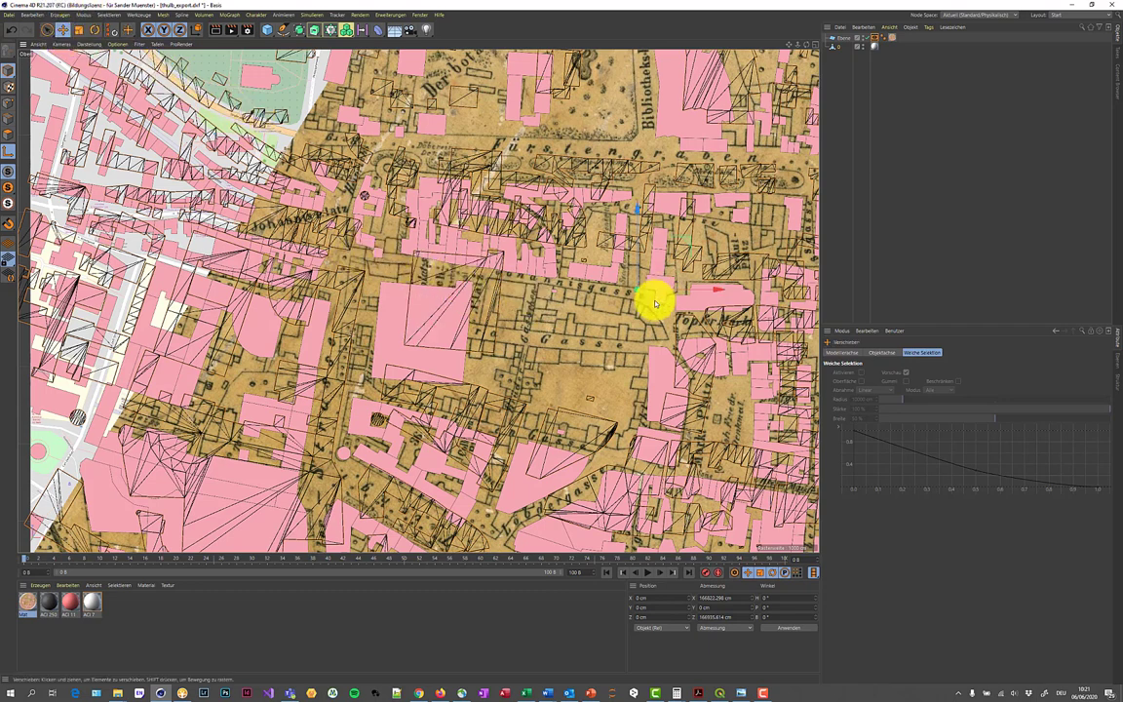
left_click_drag(655, 304, 493, 249)
scroll(491, 251, "up", 3)
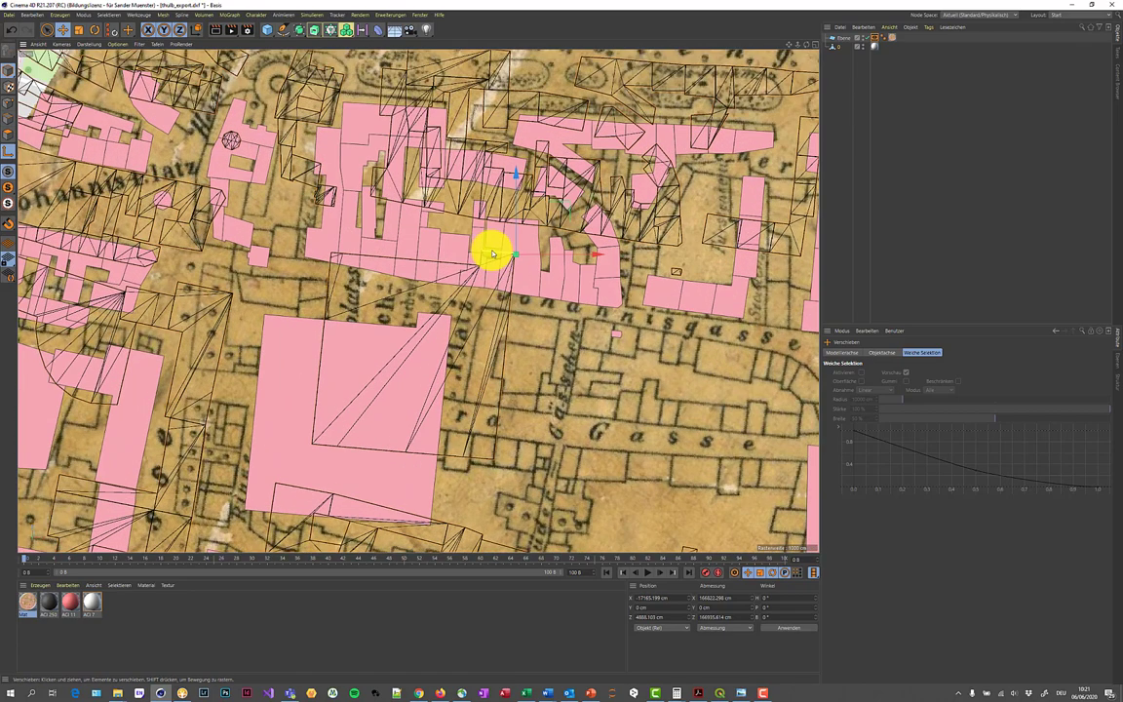
scroll(501, 255, "up", 2)
scroll(527, 266, "up", 3)
scroll(531, 244, "up", 3)
scroll(514, 221, "up", 2)
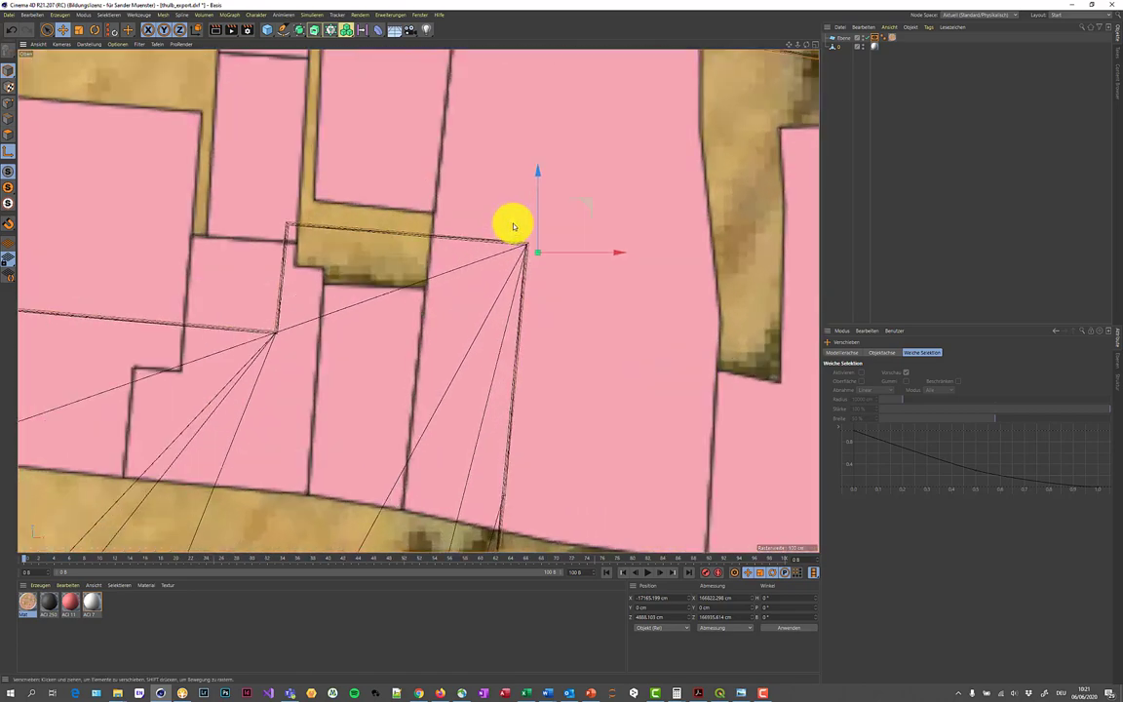
scroll(518, 232, "up", 2)
scroll(529, 252, "up", 2)
scroll(535, 263, "up", 2)
scroll(541, 268, "up", 2)
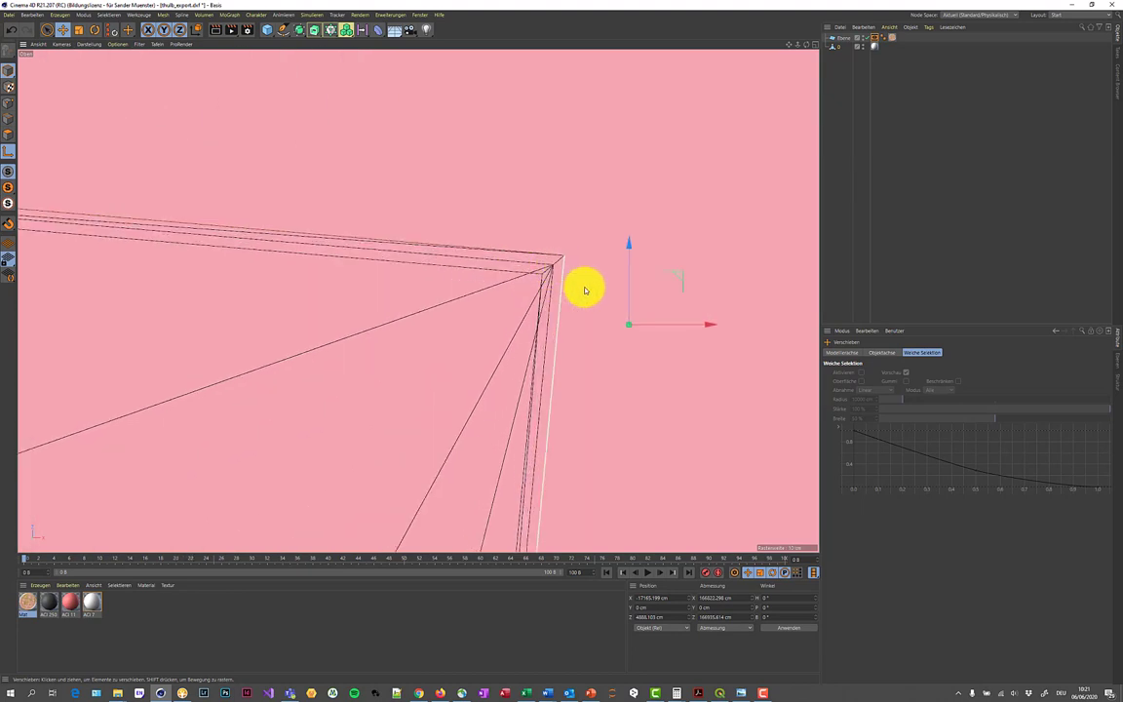
mouse_move(677, 351)
left_mouse_down()
mouse_move(609, 299)
mouse_move(607, 278)
mouse_move(614, 286)
left_mouse_up()
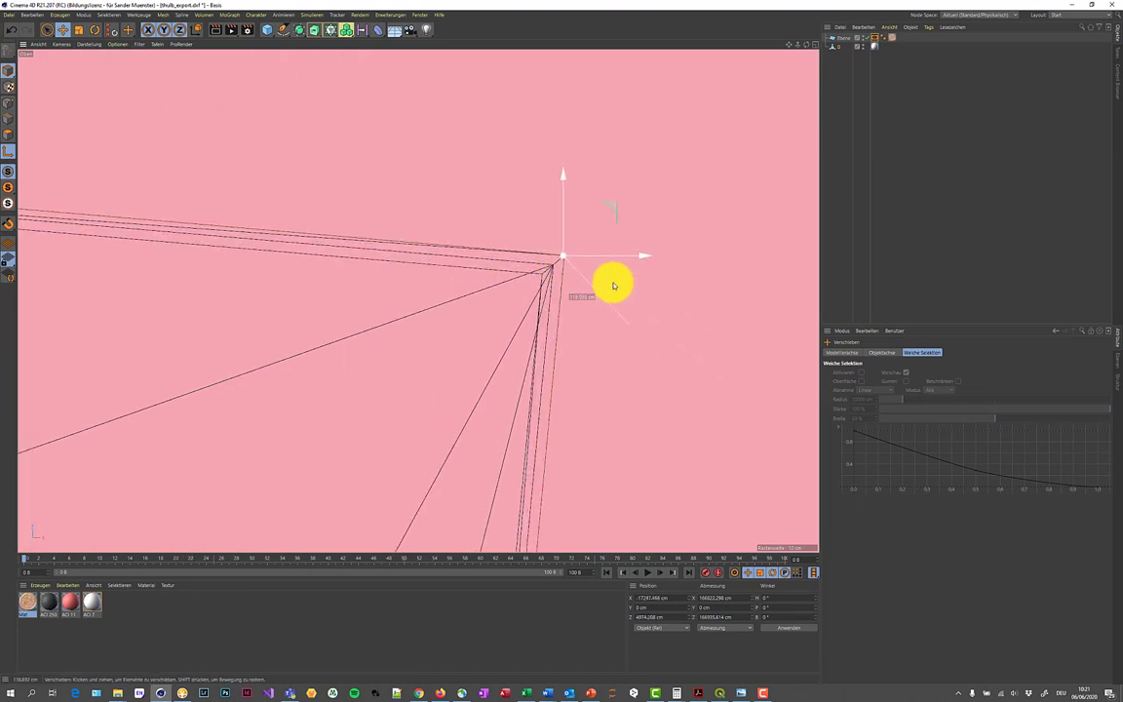
left_click(371, 297)
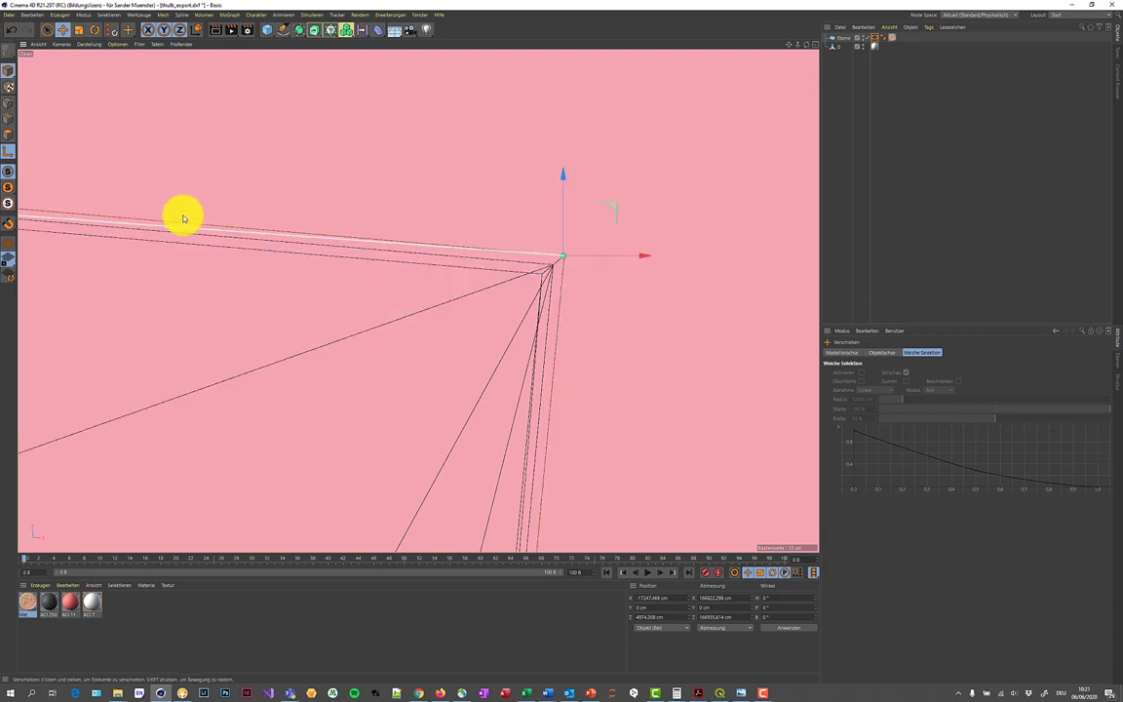
- Move the footprints so that corner meets the map building, to about X −21287 cm, Z 1012 cm
left_click(7, 154)
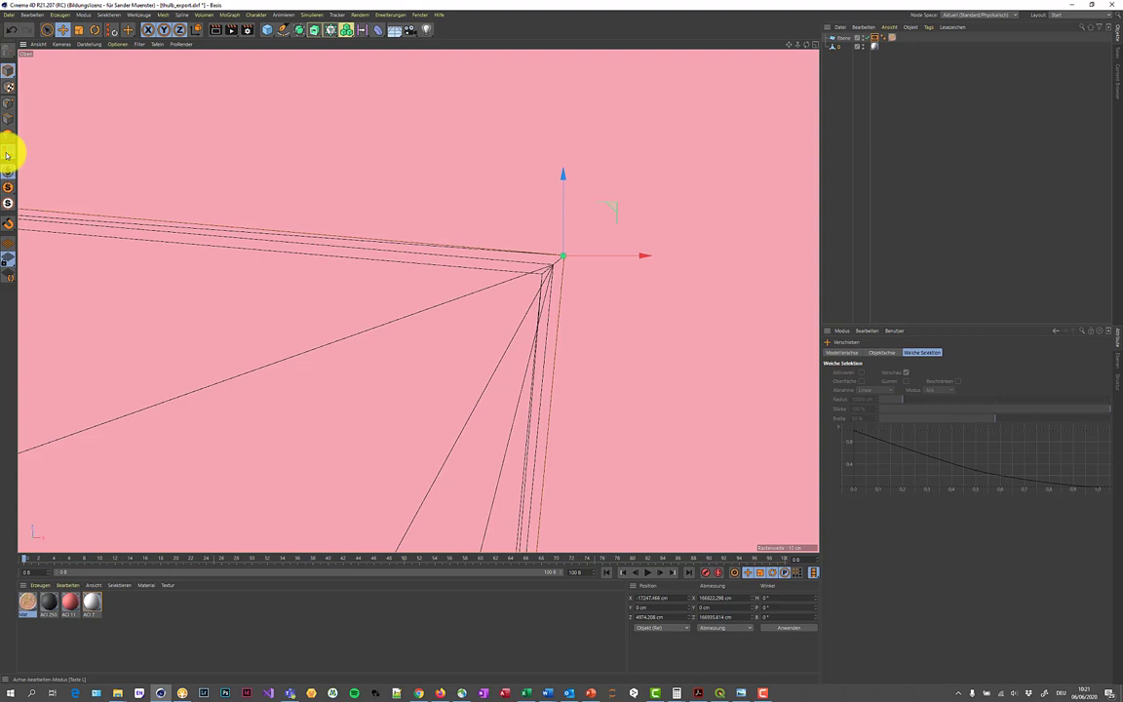
scroll(122, 258, "down", 2)
scroll(120, 256, "down", 2)
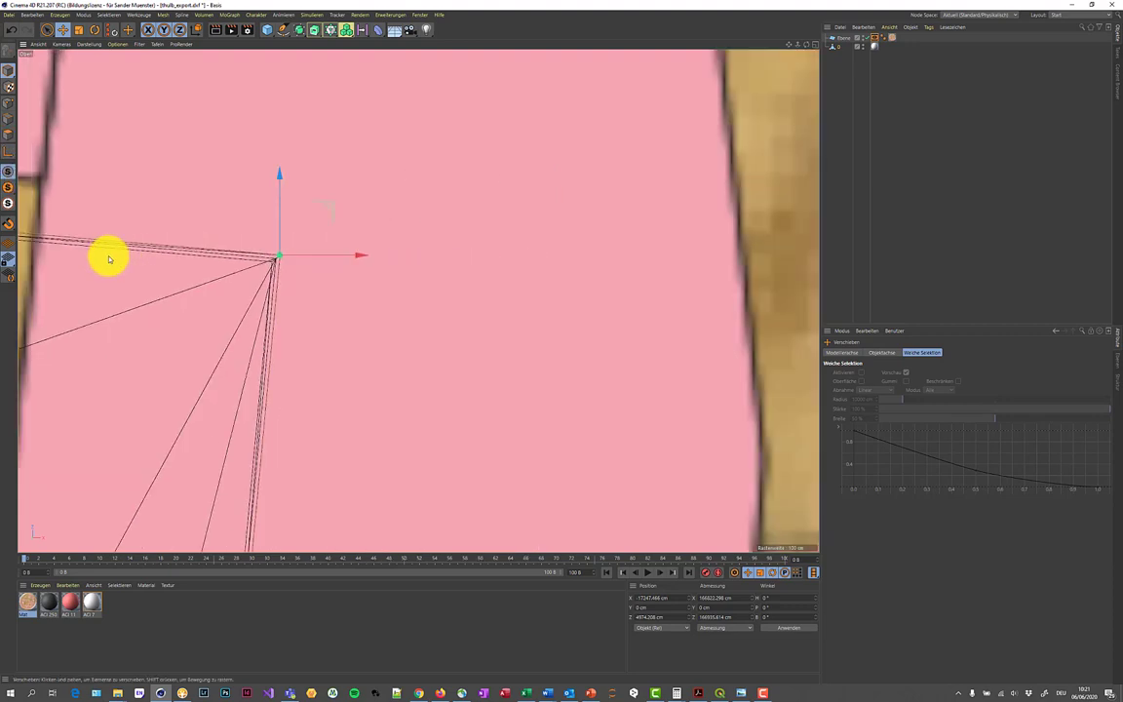
scroll(109, 256, "down", 2)
scroll(110, 257, "down", 1)
scroll(110, 260, "down", 2)
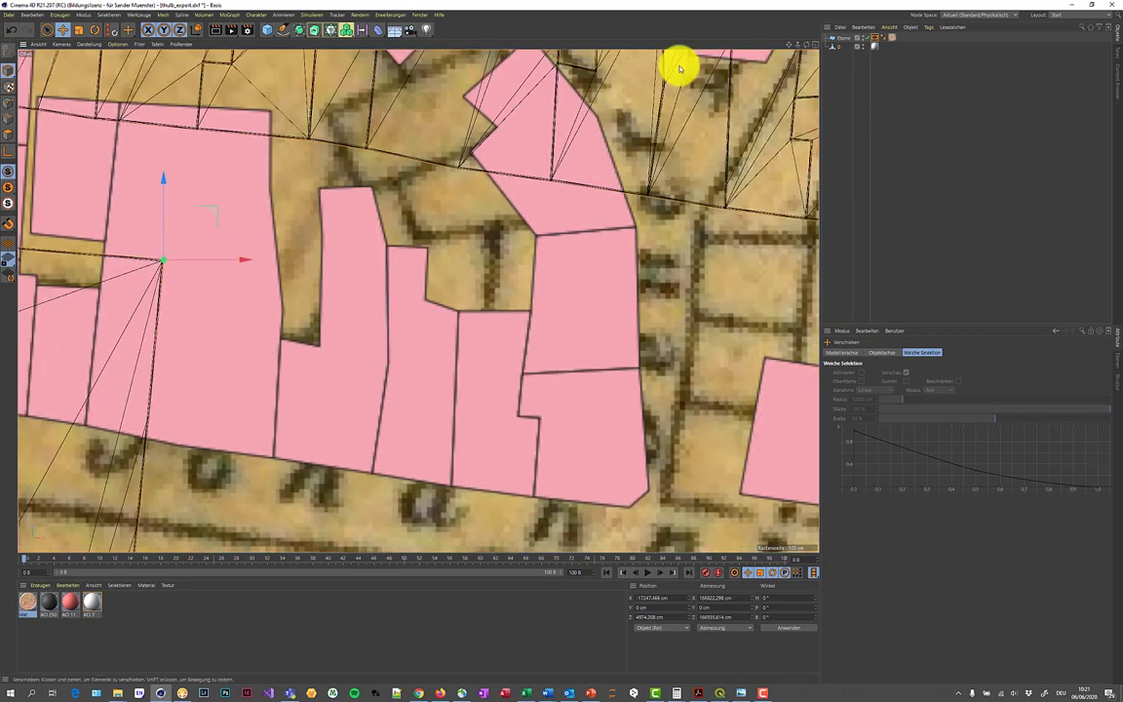
scroll(563, 336, "up", 1)
scroll(564, 336, "up", 2)
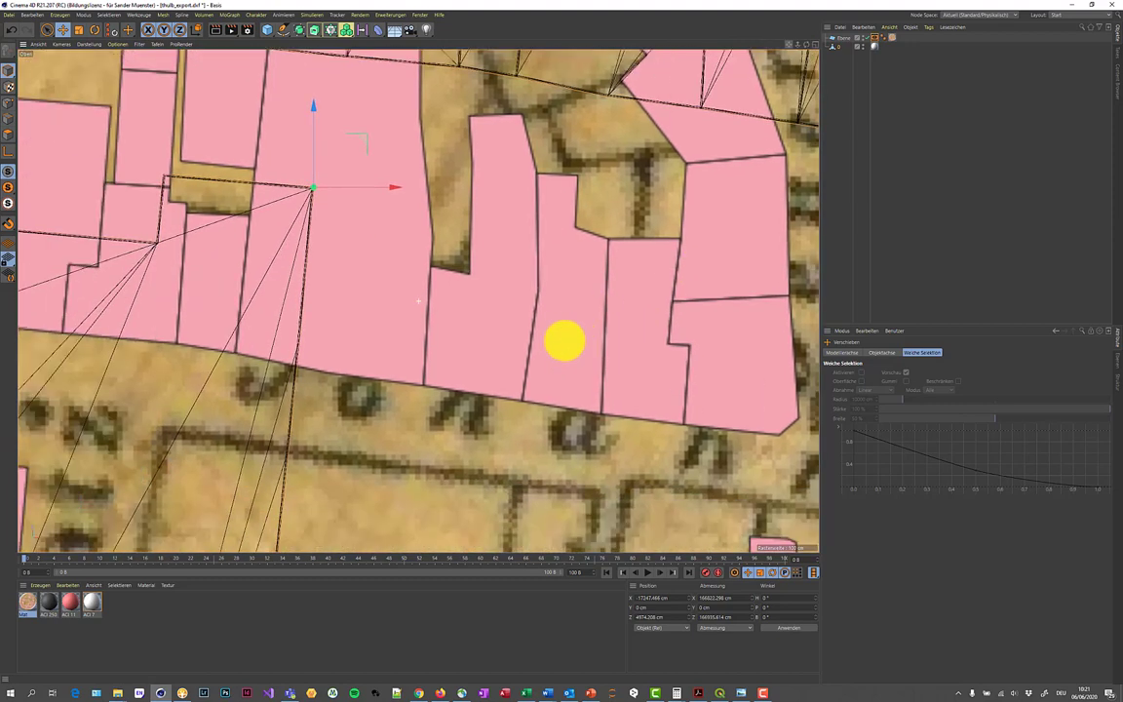
scroll(565, 335, "up", 2)
scroll(574, 344, "up", 2)
scroll(672, 214, "down", 2)
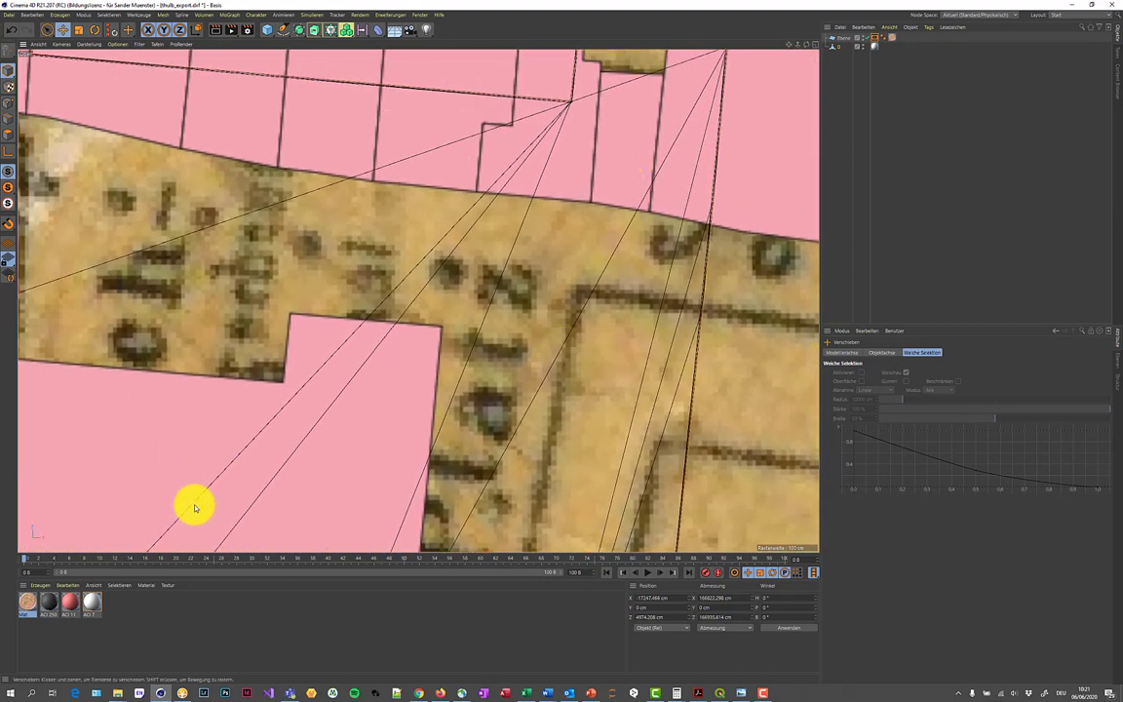
scroll(225, 488, "down", 2)
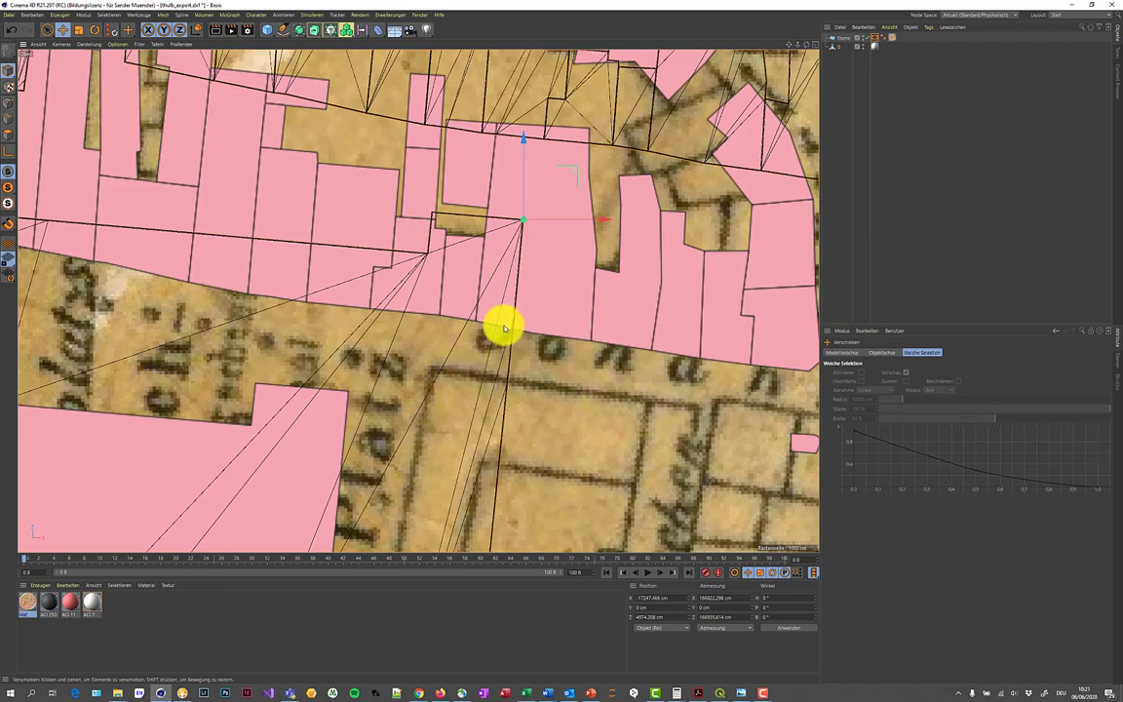
mouse_move(501, 325)
left_mouse_down()
mouse_move(365, 411)
mouse_move(329, 466)
mouse_move(327, 498)
mouse_move(306, 458)
left_mouse_up()
scroll(329, 381, "up", 2)
scroll(358, 343, "up", 3)
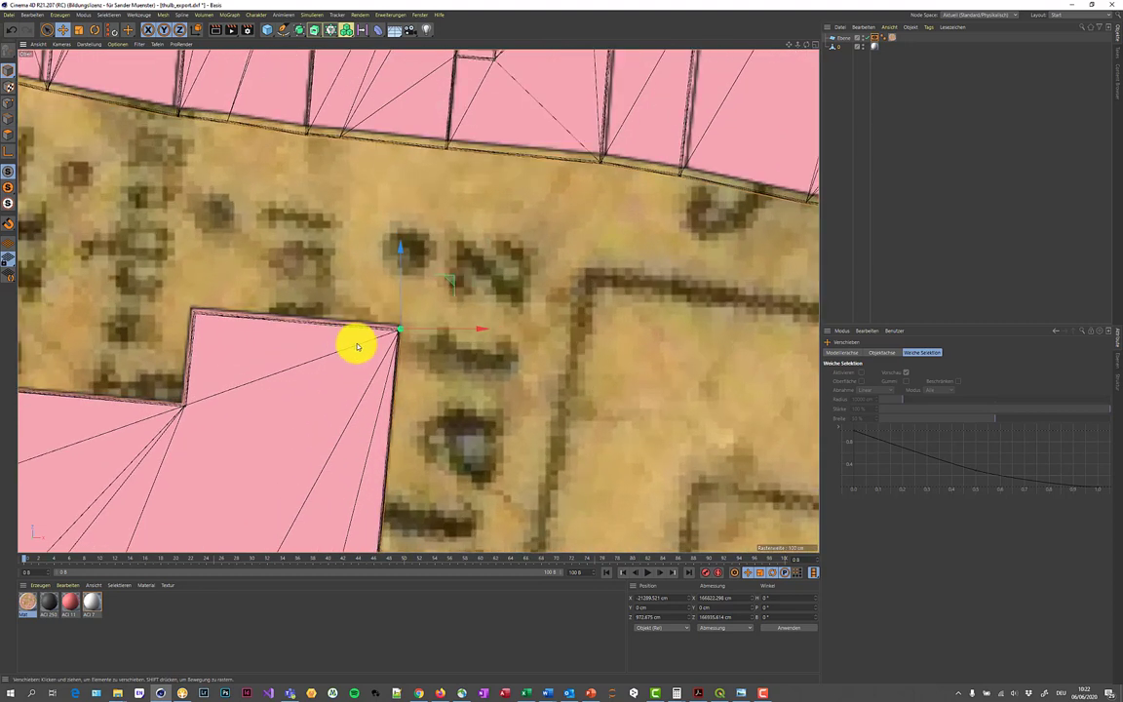
scroll(384, 340, "up", 3)
scroll(384, 339, "up", 2)
scroll(389, 331, "up", 1)
mouse_move(479, 329)
left_mouse_down()
mouse_move(479, 318)
mouse_move(522, 304)
mouse_move(500, 320)
left_mouse_up()
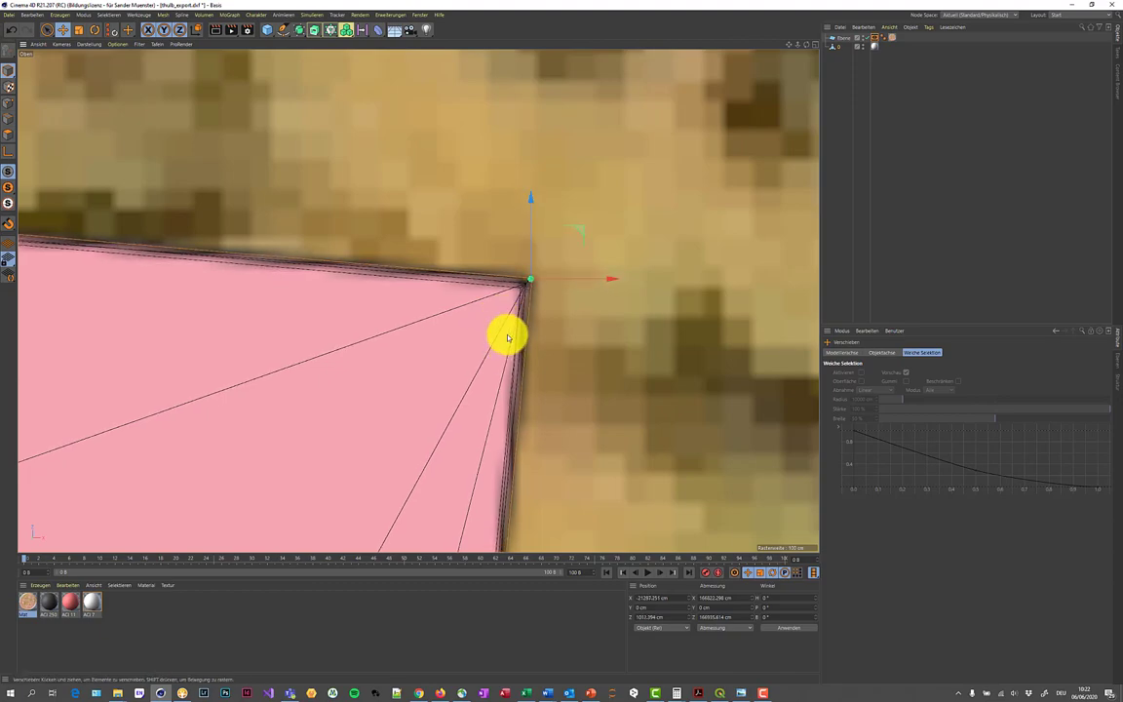
- Zoom back out until the whole map plane with the aligned footprints is visible
scroll(509, 333, "down", 2)
scroll(483, 369, "down", 2)
scroll(459, 388, "down", 2)
scroll(459, 399, "down", 2)
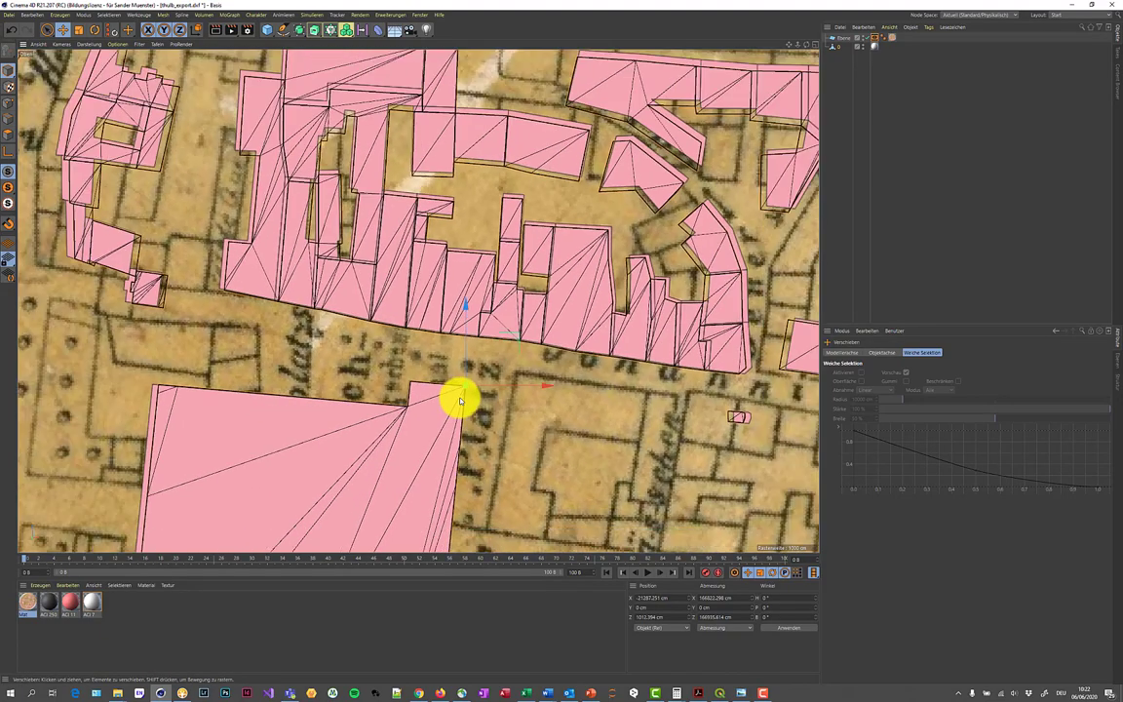
scroll(459, 394, "down", 2)
scroll(458, 394, "down", 2)
scroll(460, 398, "down", 1)
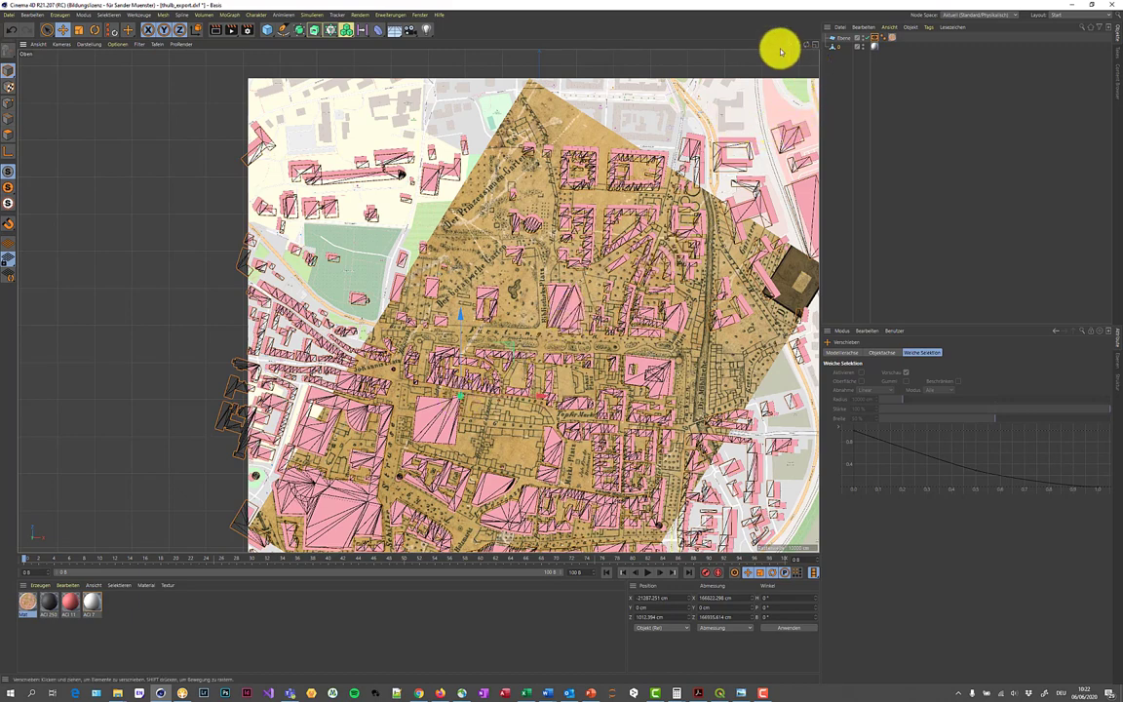
- Zoom into the Am Anger area and rescale the footprints to about 170159 × 170275 cm
left_click_drag(789, 44, 561, 343)
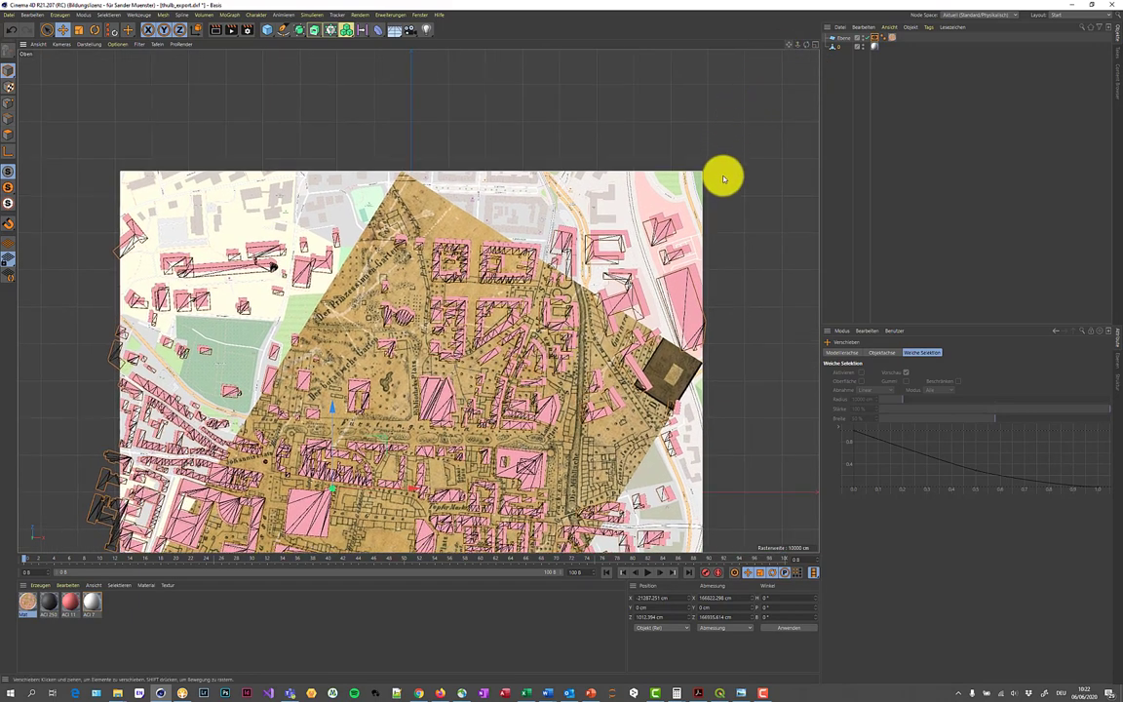
scroll(644, 195, "up", 2)
scroll(641, 271, "up", 3)
scroll(628, 222, "up", 3)
scroll(628, 222, "up", 3)
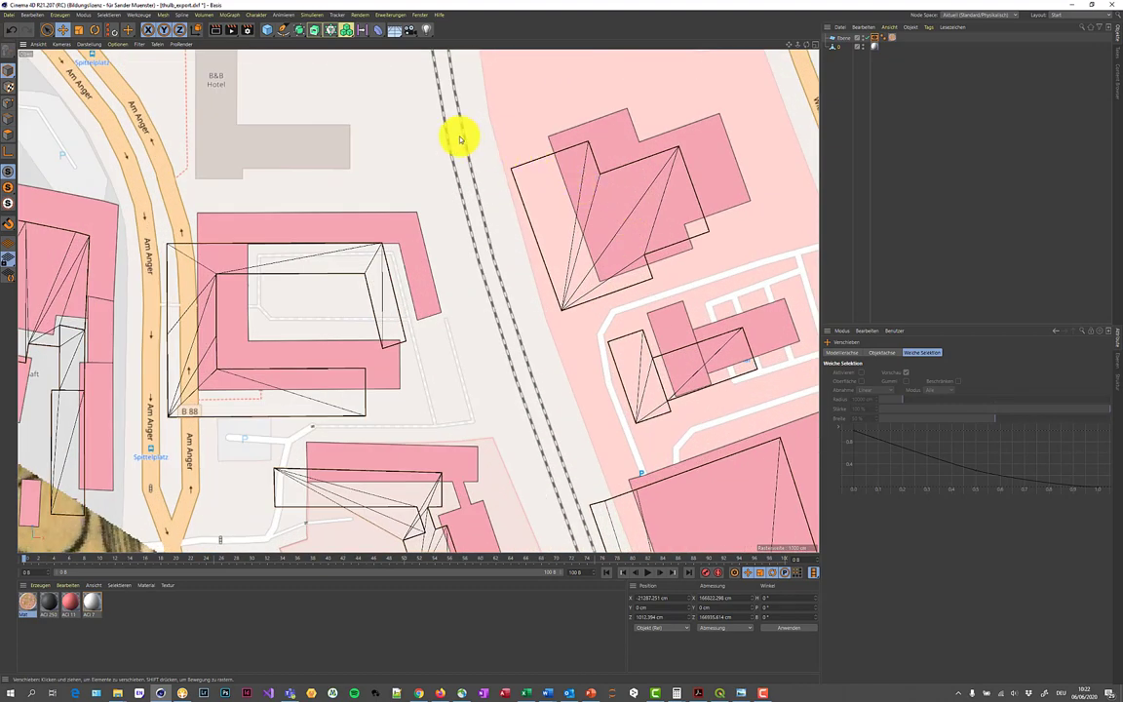
left_click(79, 29)
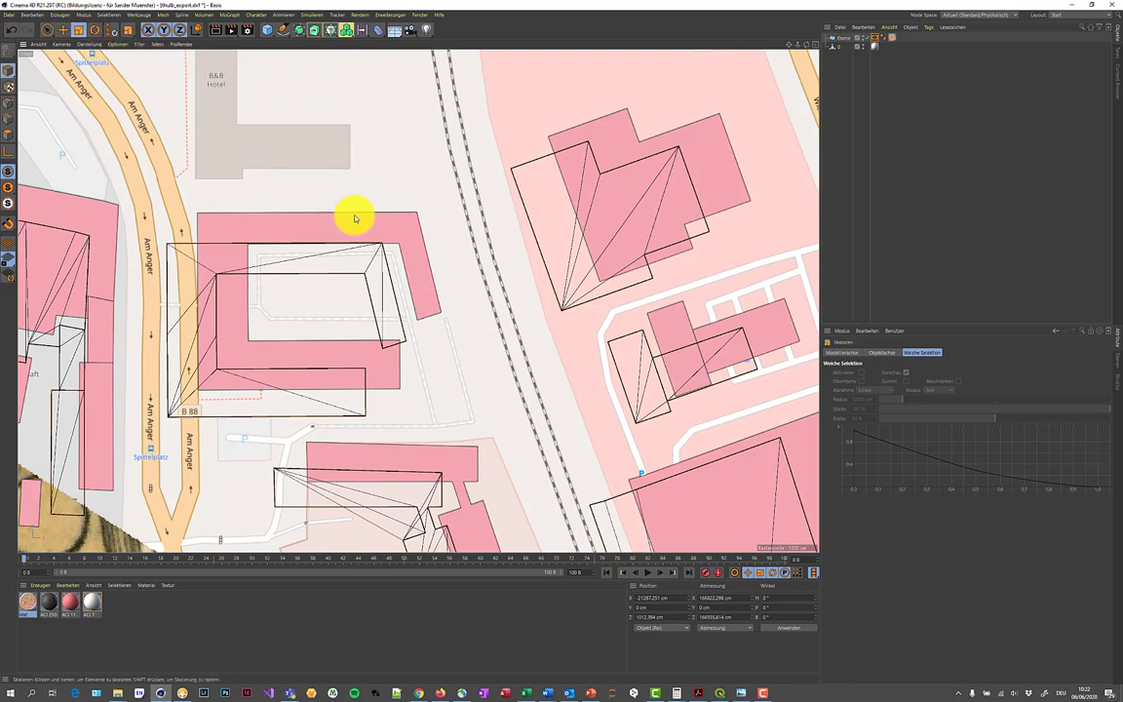
left_click_drag(483, 300, 487, 296)
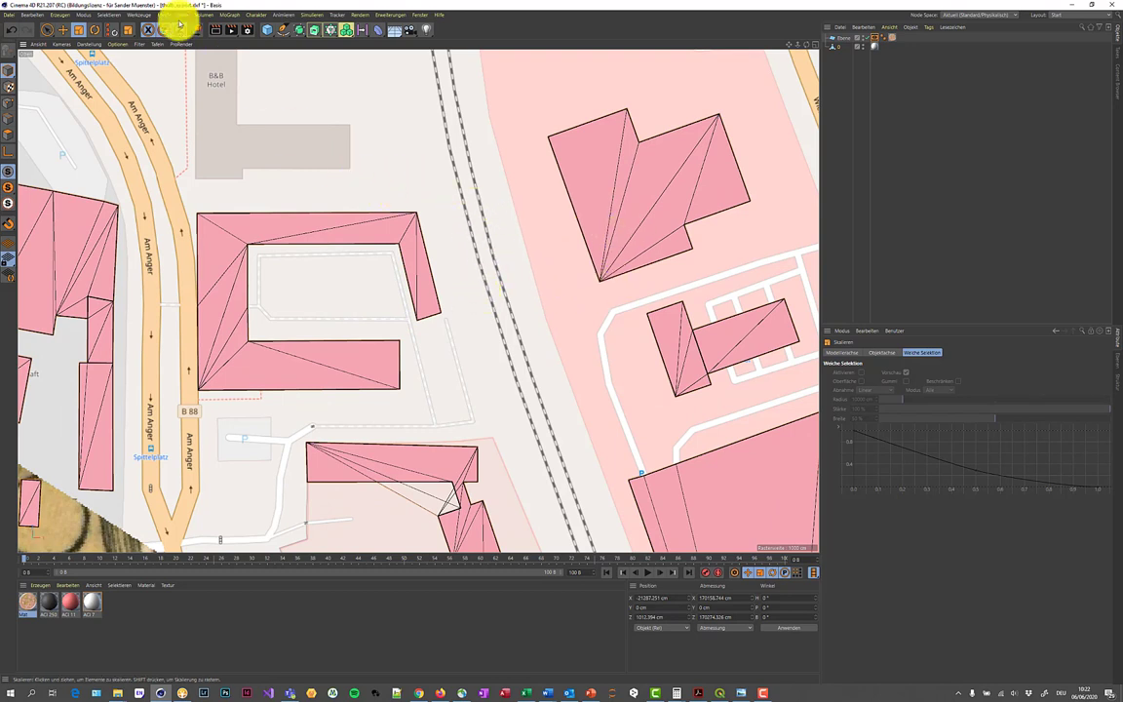
left_click(63, 31)
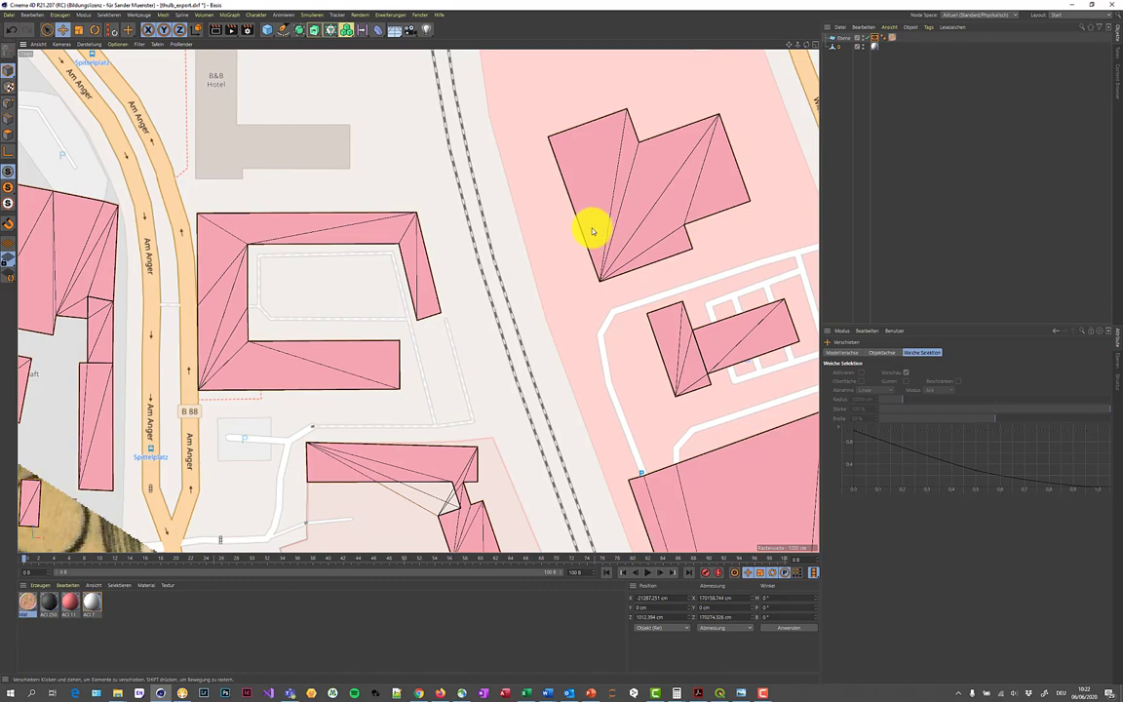
- Zoom out and centre the whole map in the top view
scroll(551, 243, "down", 3)
scroll(514, 259, "down", 3)
scroll(451, 220, "down", 3)
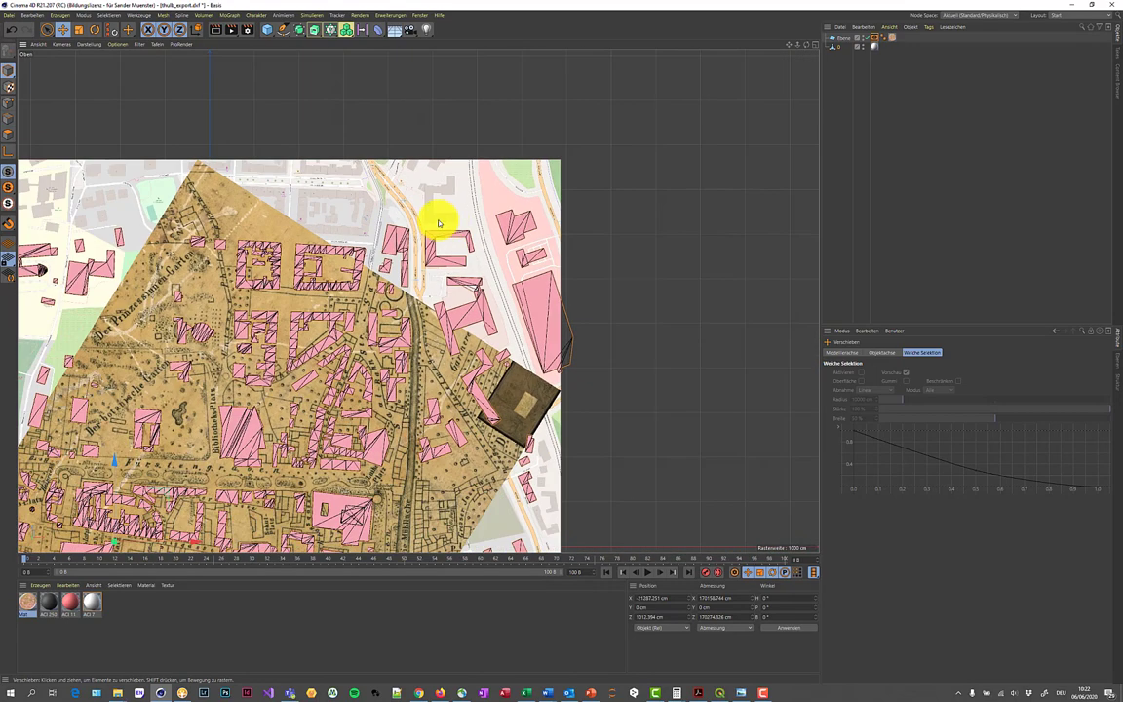
scroll(409, 254, "down", 1)
scroll(468, 283, "down", 1)
scroll(575, 293, "down", 2)
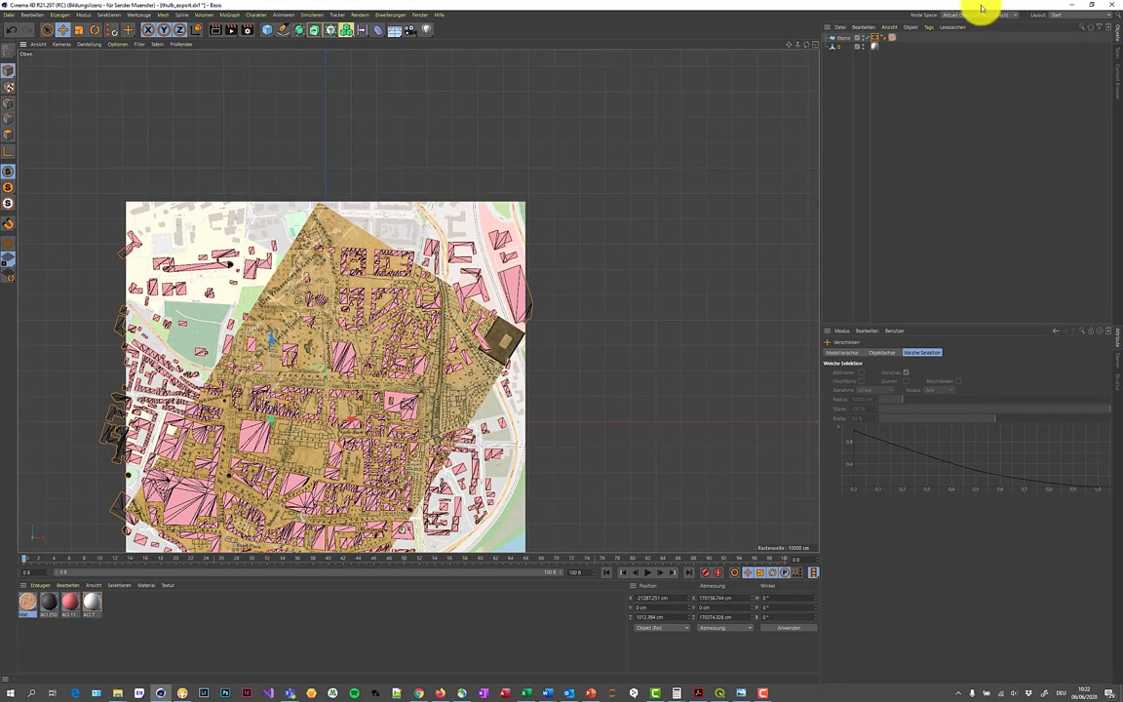
middle_click_drag(334, 470, 566, 342, "alt")
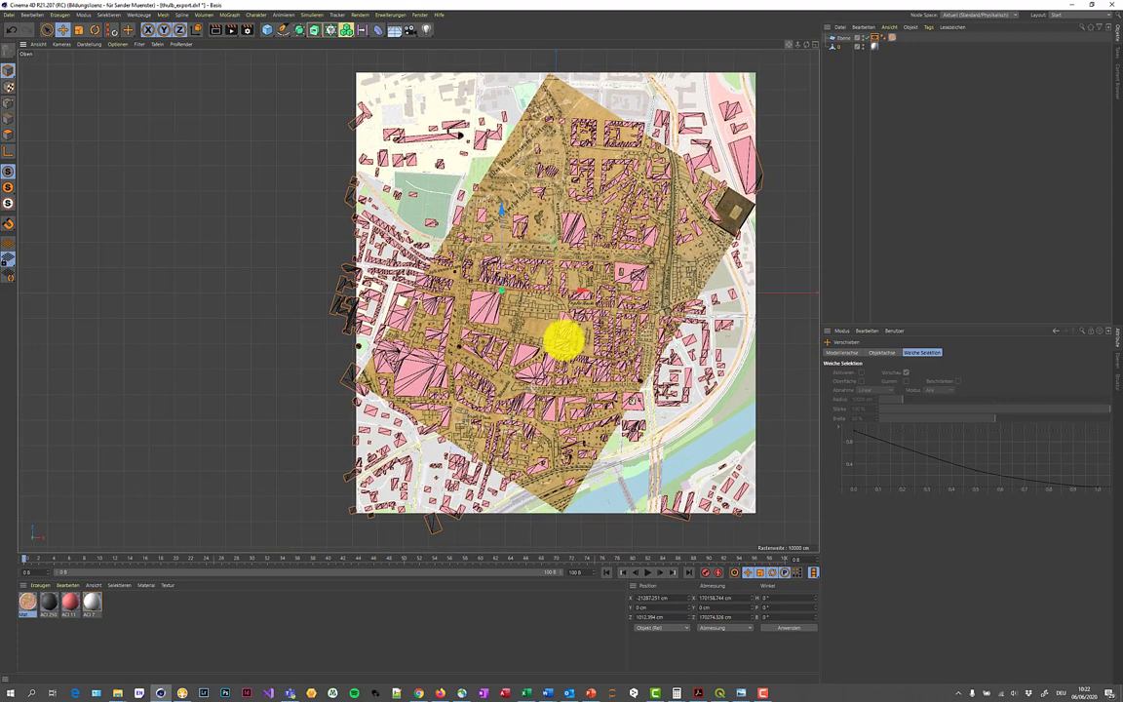
- Select the Ebene plane to show its 157251.4 × 173380.4 cm size settings
left_click(837, 46)
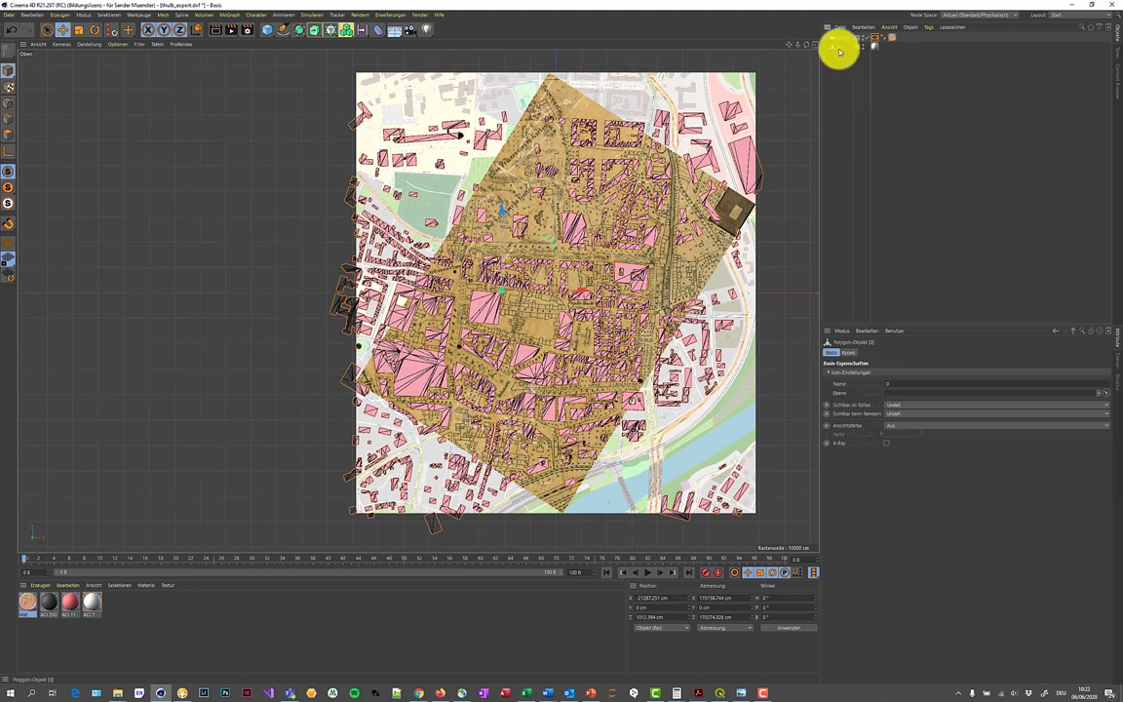
left_click_drag(842, 49, 843, 37)
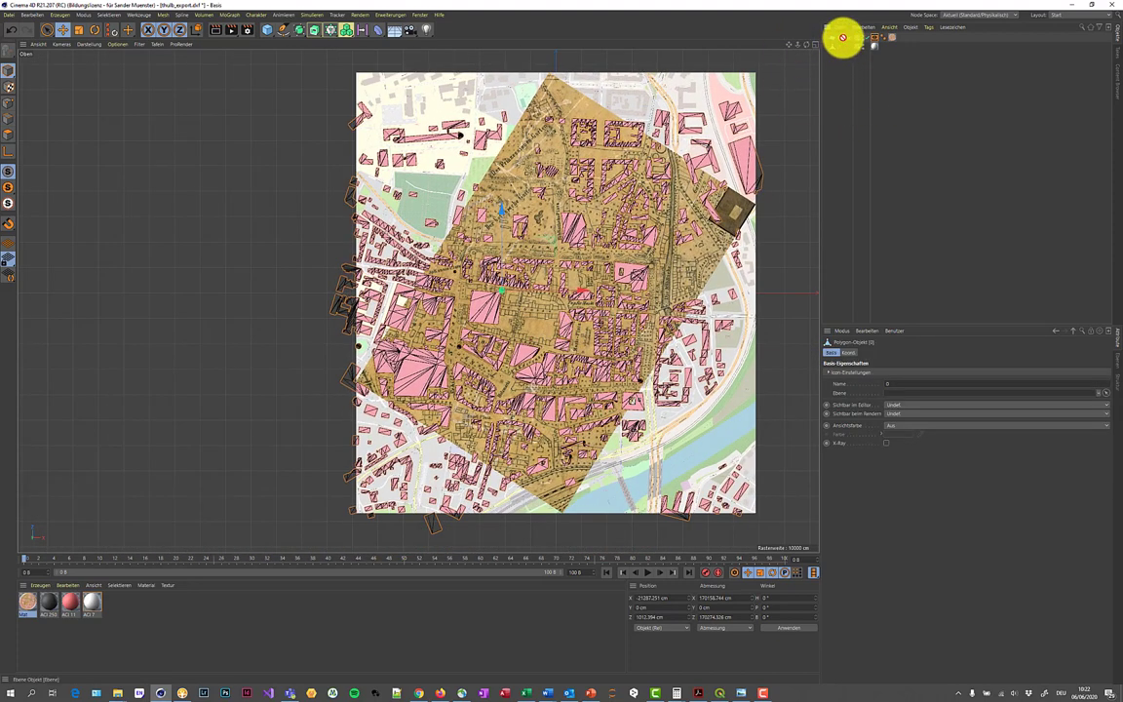
left_click(844, 42)
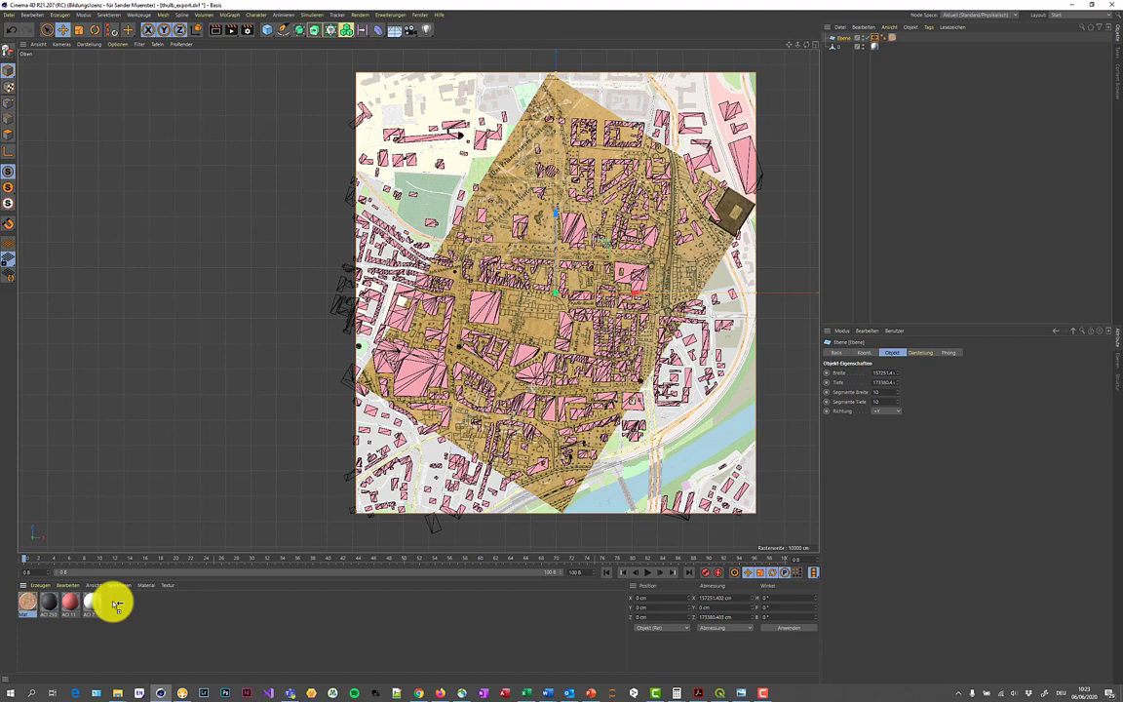
left_click(115, 605)
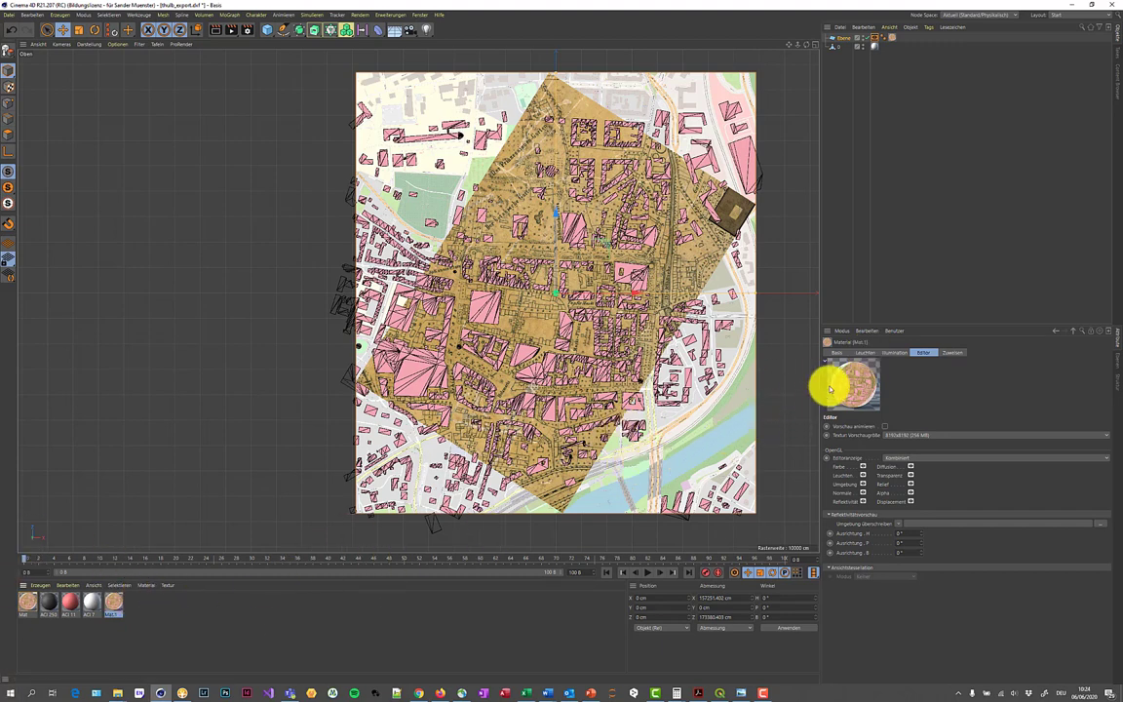
left_click(865, 353)
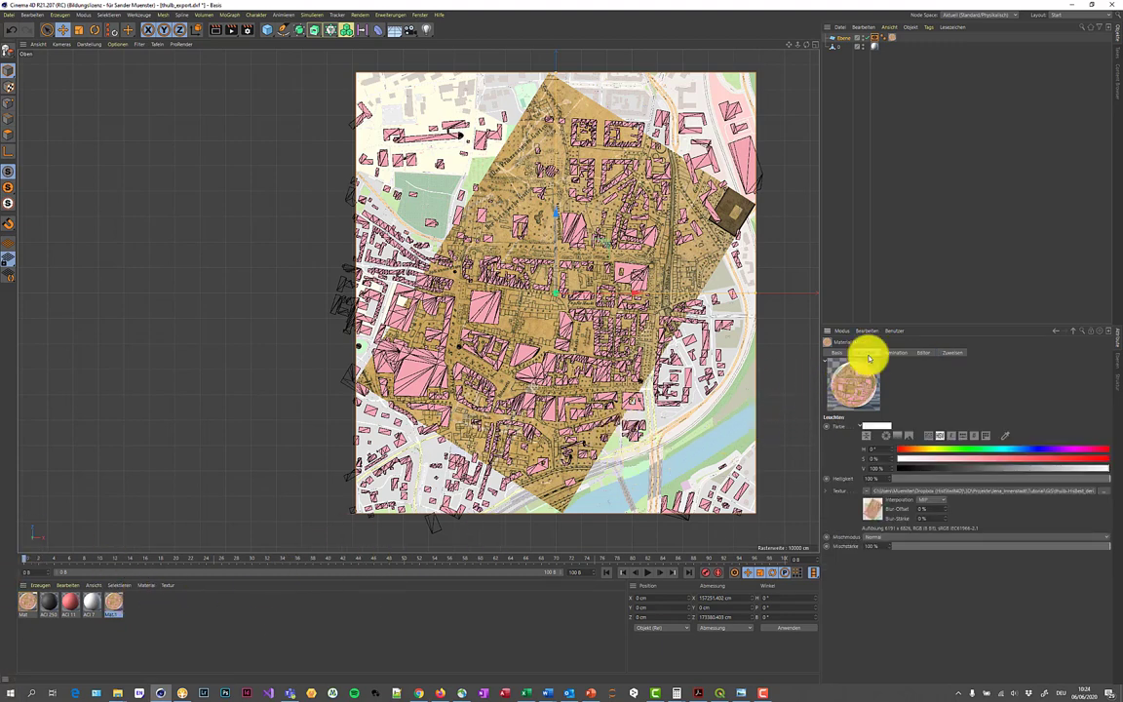
left_click(867, 495)
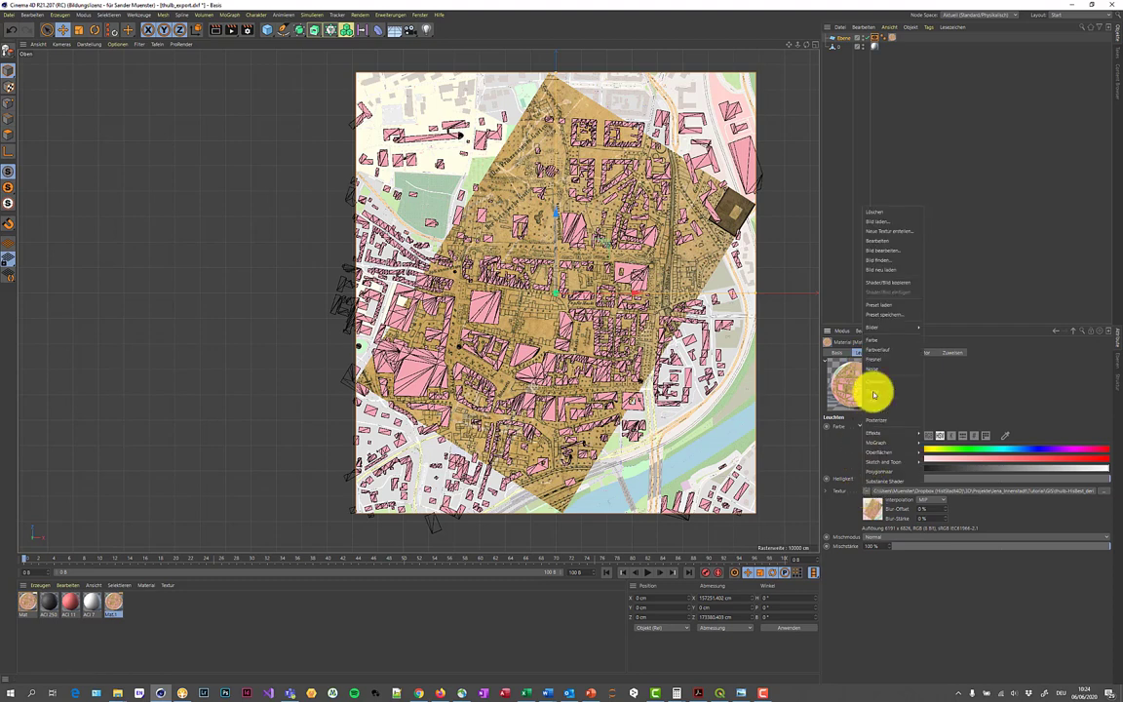
left_click(896, 222)
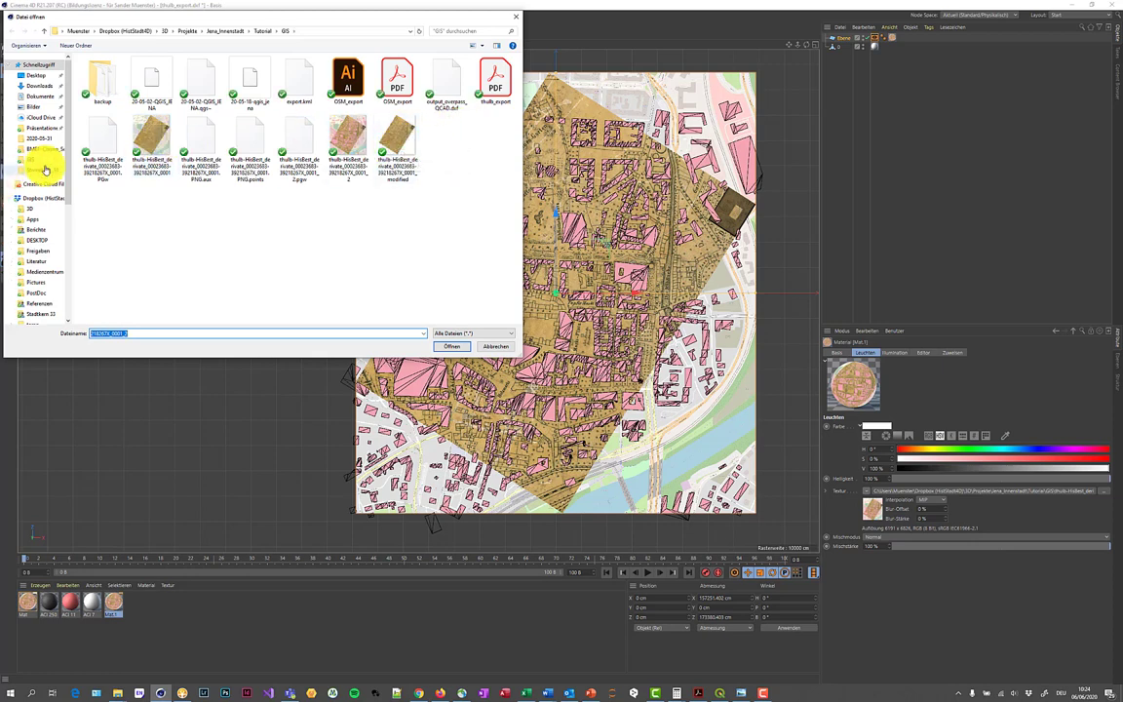
double_click(151, 148)
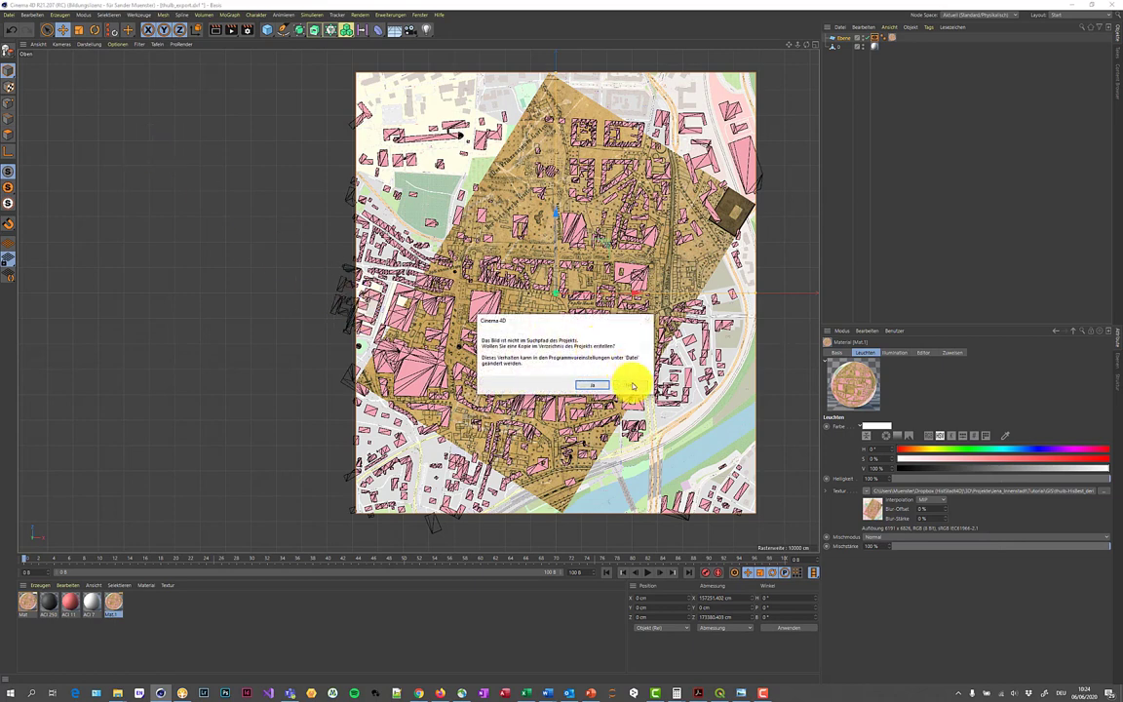
left_click(632, 385)
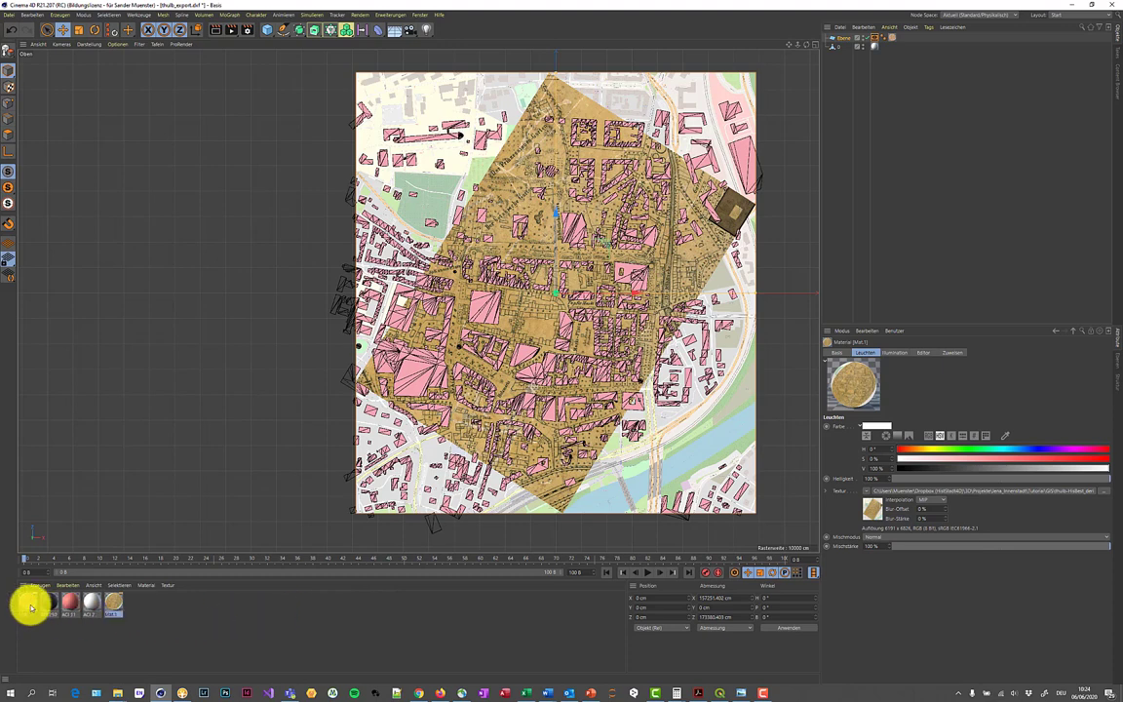
- Assign Mat.1 to the Ebene plane and zoom in to check footprints against Töpfer Markt
left_click_drag(30, 607, 114, 606)
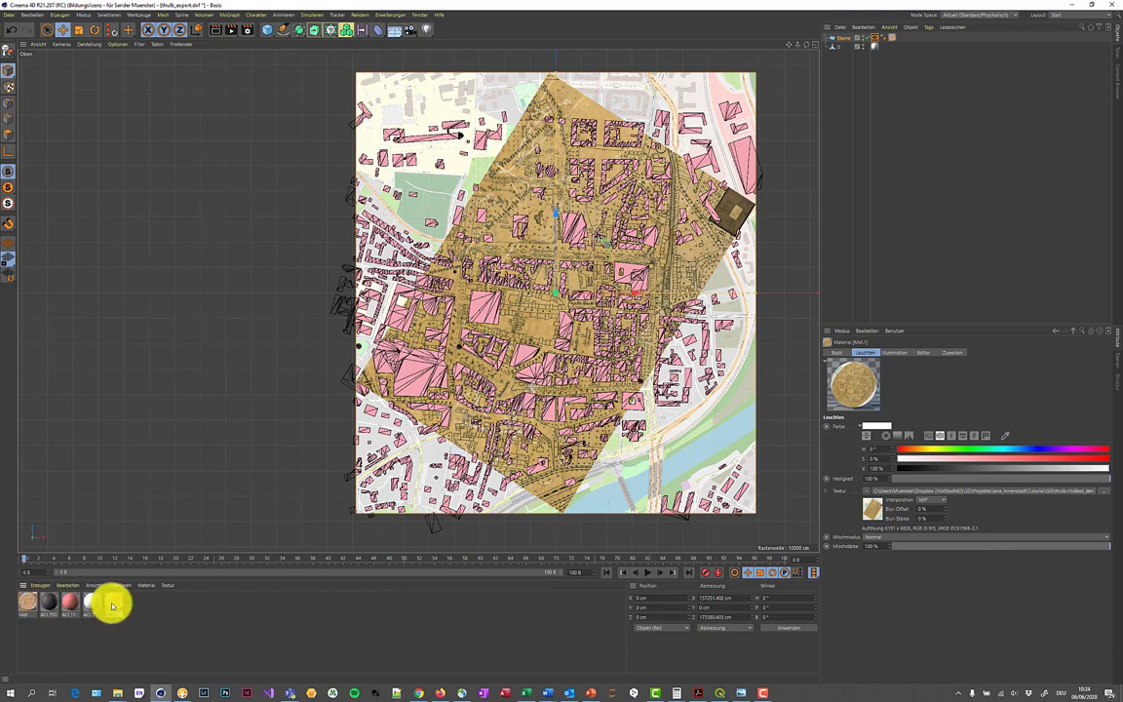
left_click_drag(113, 605, 895, 40)
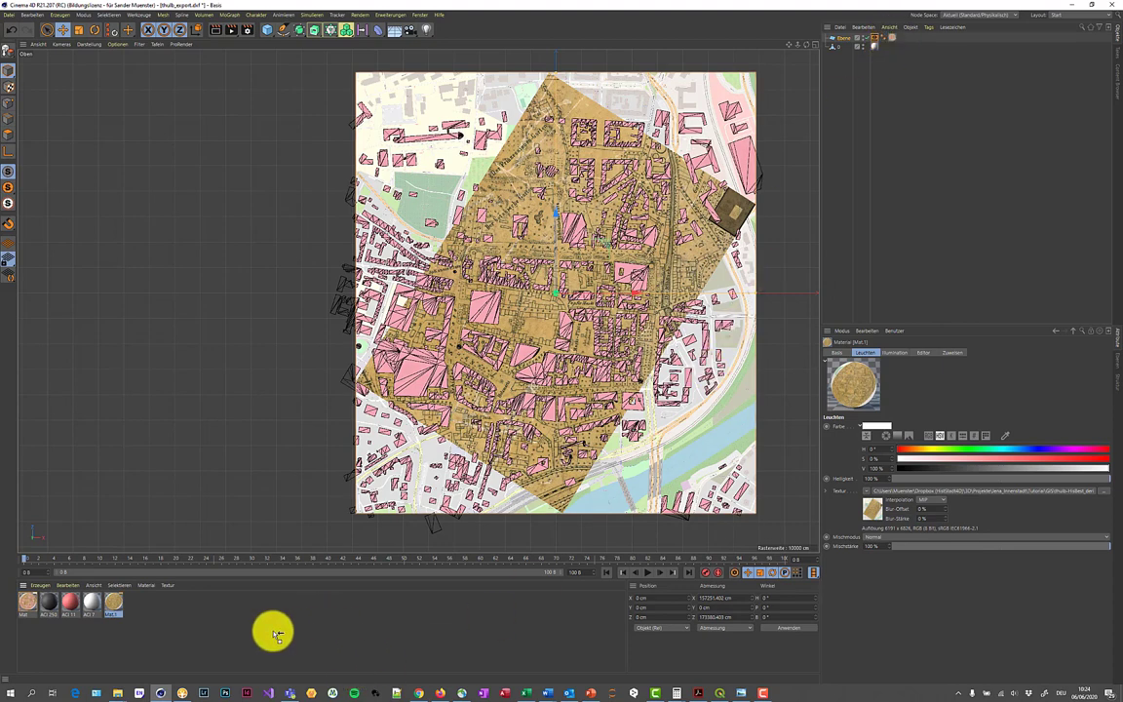
left_click_drag(114, 605, 897, 42)
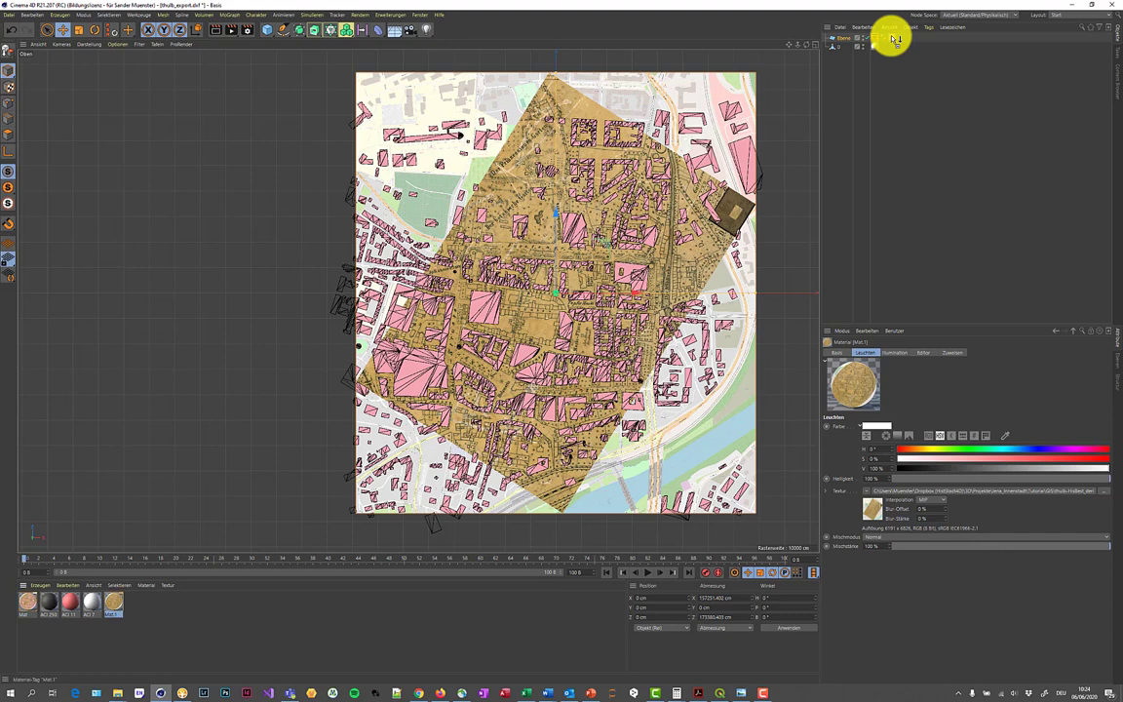
left_click_drag(894, 39, 895, 40)
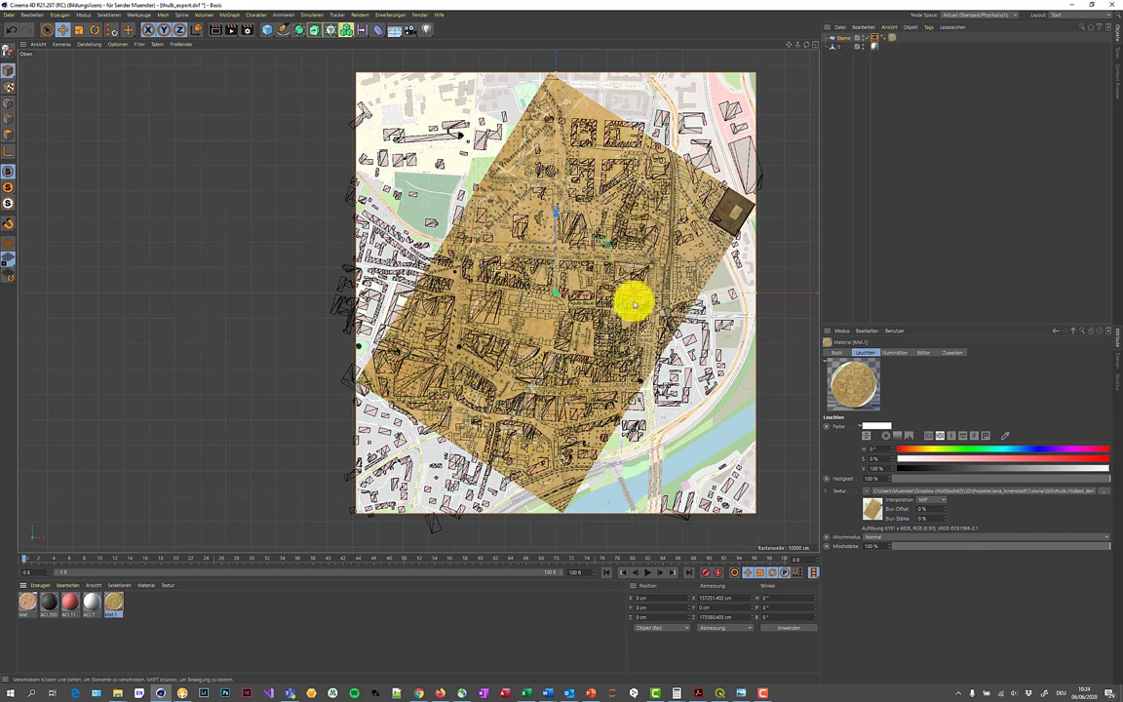
scroll(595, 298, "up", 2)
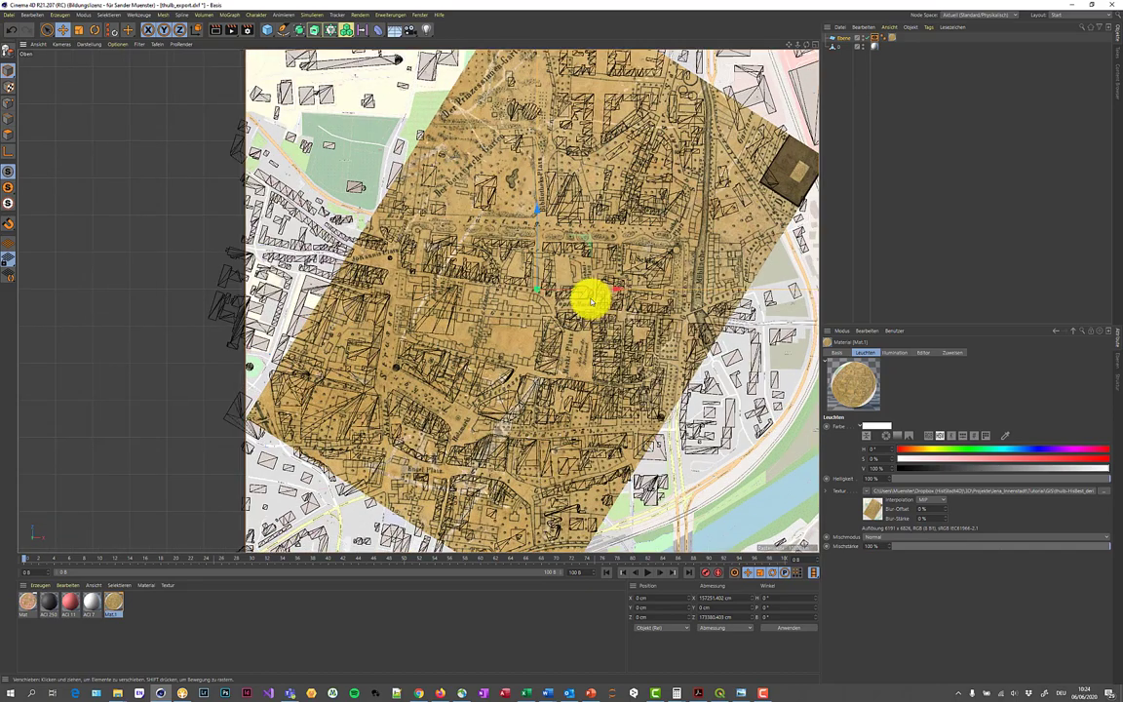
scroll(565, 298, "up", 3)
scroll(552, 300, "up", 2)
scroll(549, 295, "up", 2)
scroll(571, 308, "up", 2)
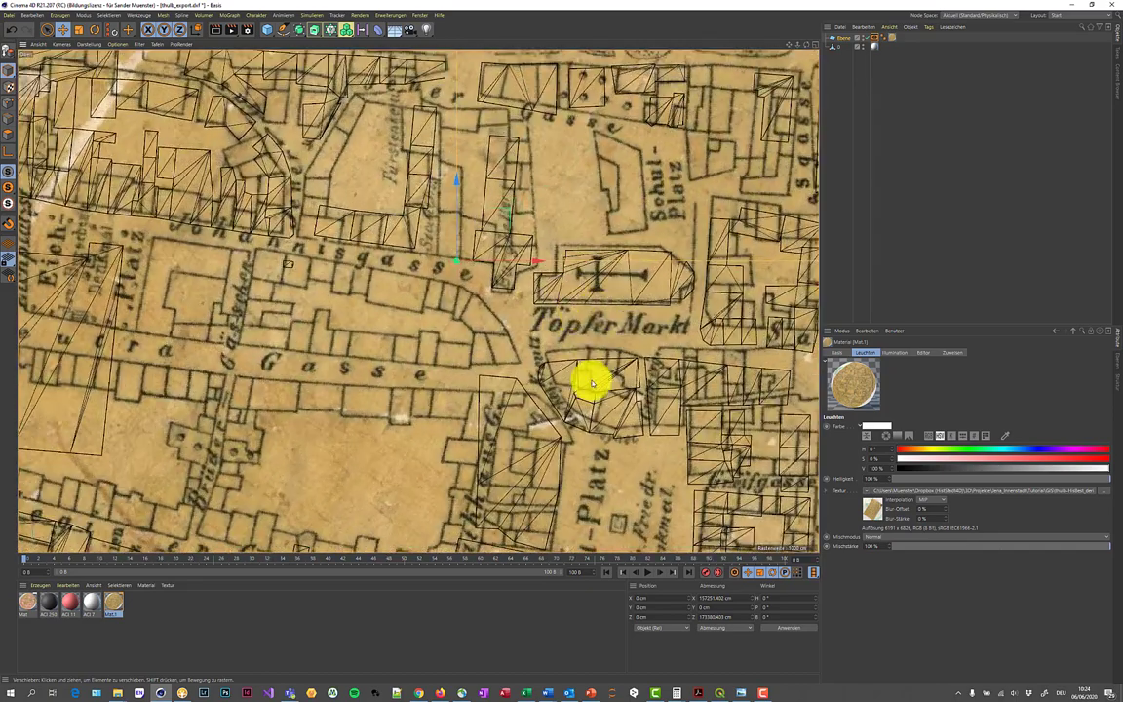